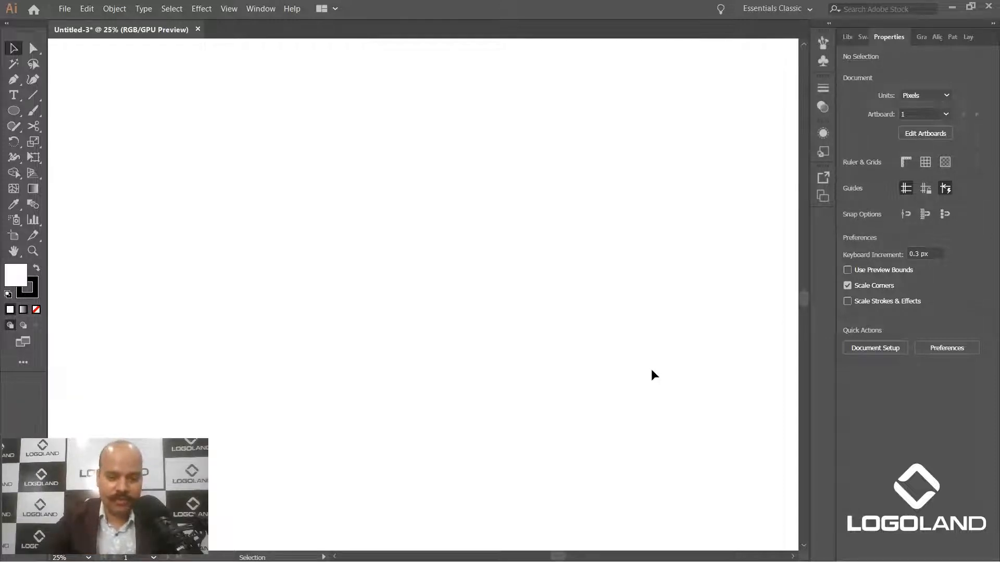
Examine the three finished golden-ratio diagrams: nested squares, squares with inscribed circles, and the spiral
key(space)
drag(464, 167, 543, 344)
scroll(464, 270, up, 1)
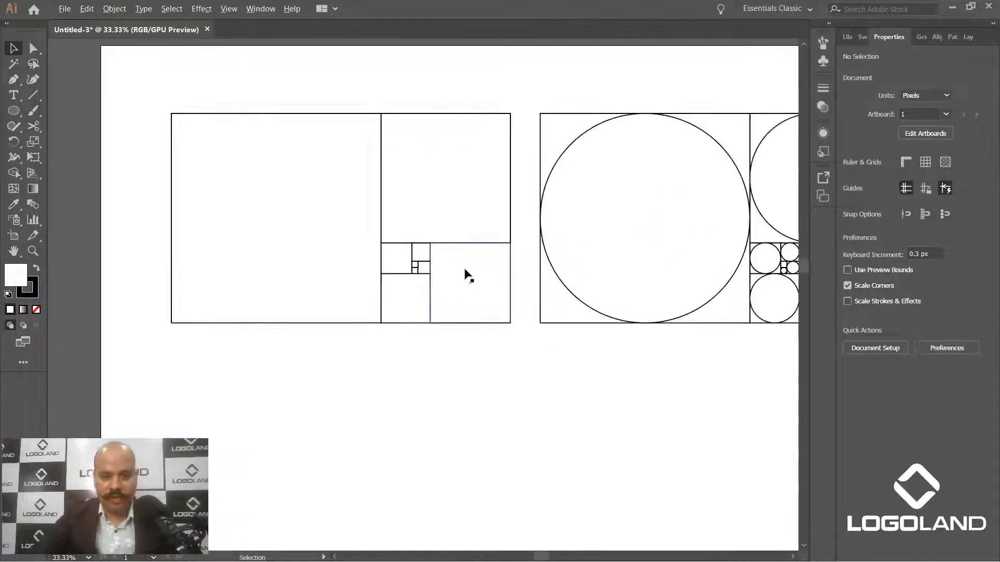
key(space)
drag(430, 212, 455, 236)
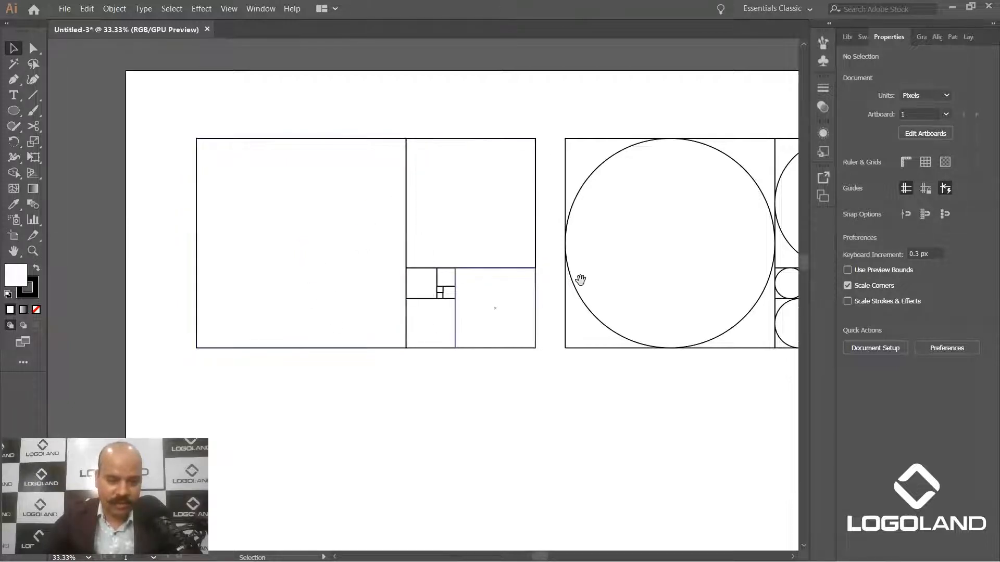
scroll(506, 329, right, 10)
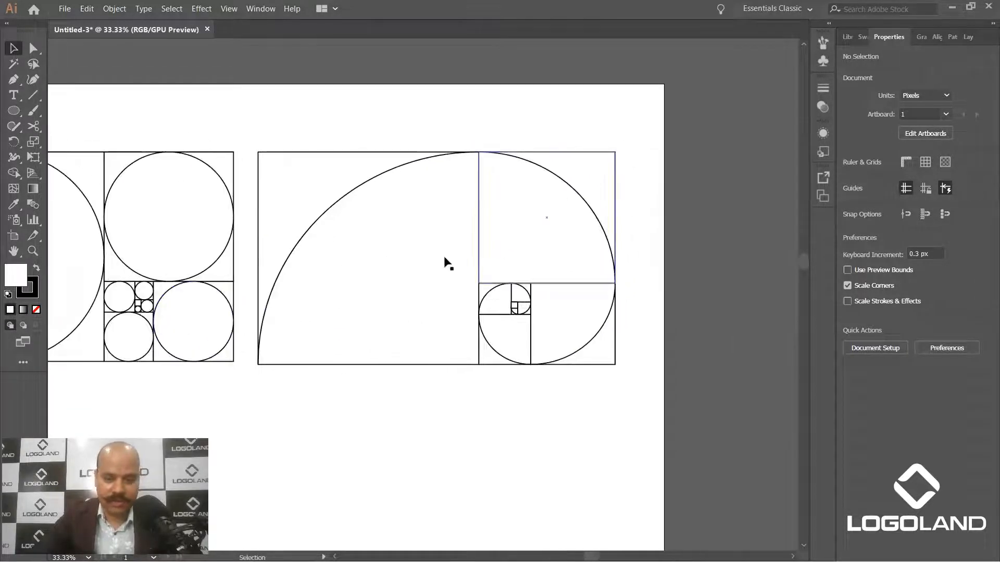
key(space)
drag(343, 330, 666, 321)
drag(403, 305, 686, 301)
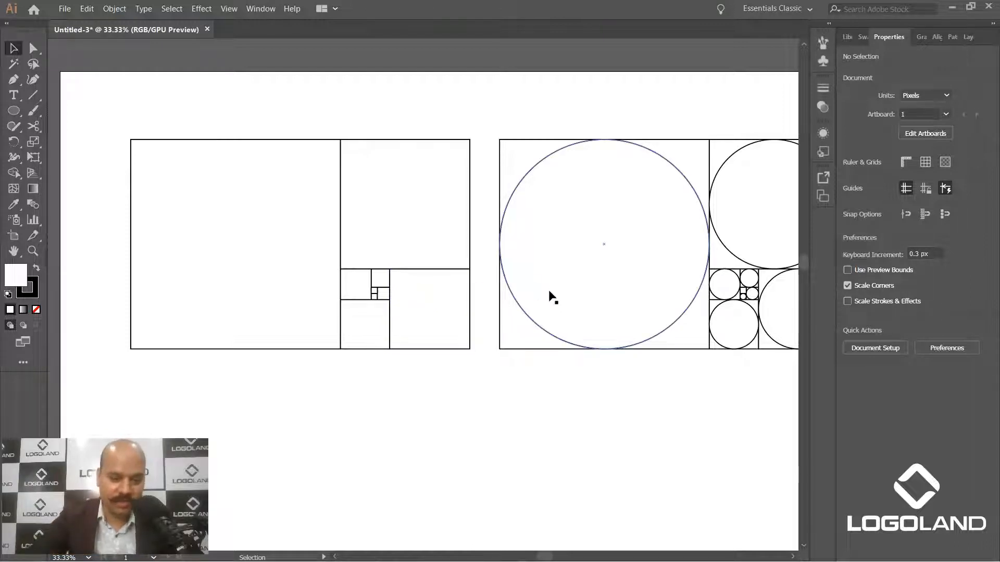
scroll(489, 293, down, 1)
drag(497, 338, 454, 349)
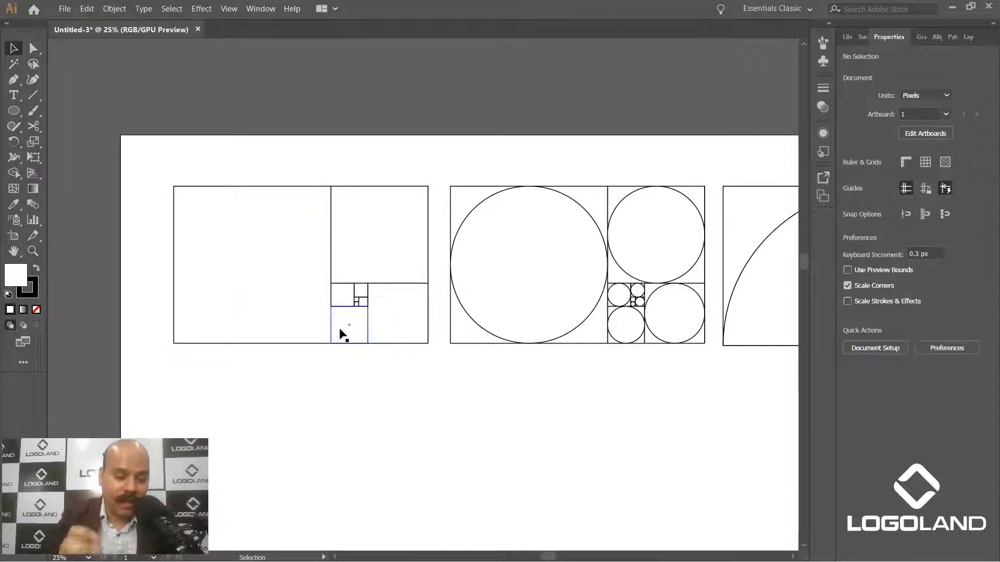
drag(590, 293, 388, 292)
scroll(409, 304, up, 1)
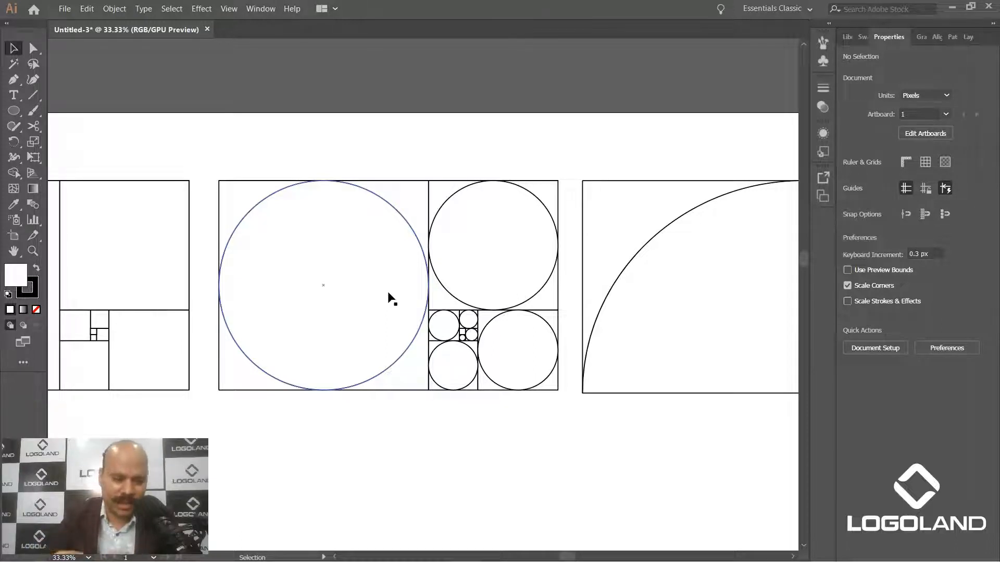
key(space)
drag(617, 380, 297, 374)
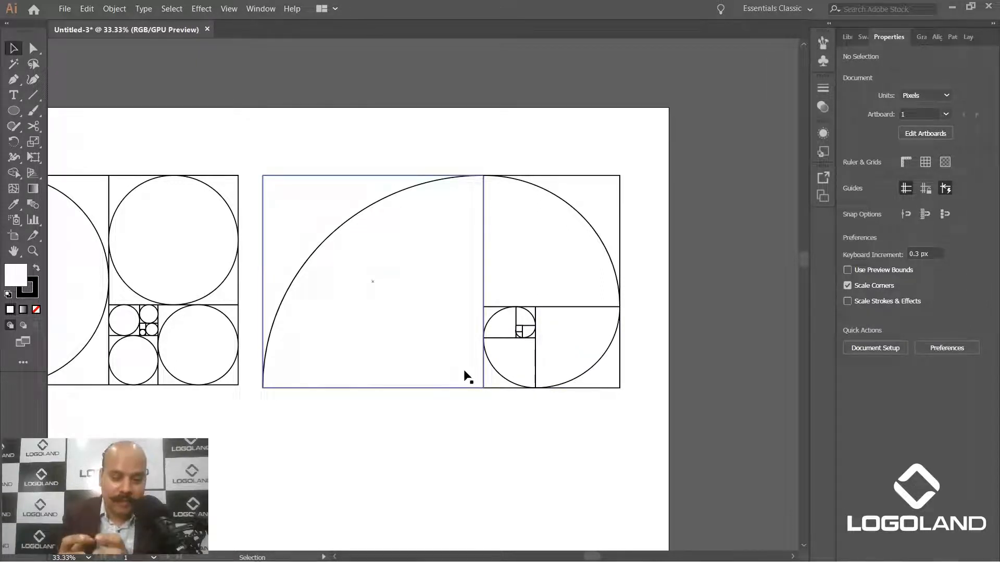
drag(461, 319, 755, 203)
scroll(602, 298, down, 1)
drag(359, 337, 516, 312)
scroll(460, 308, down, 1)
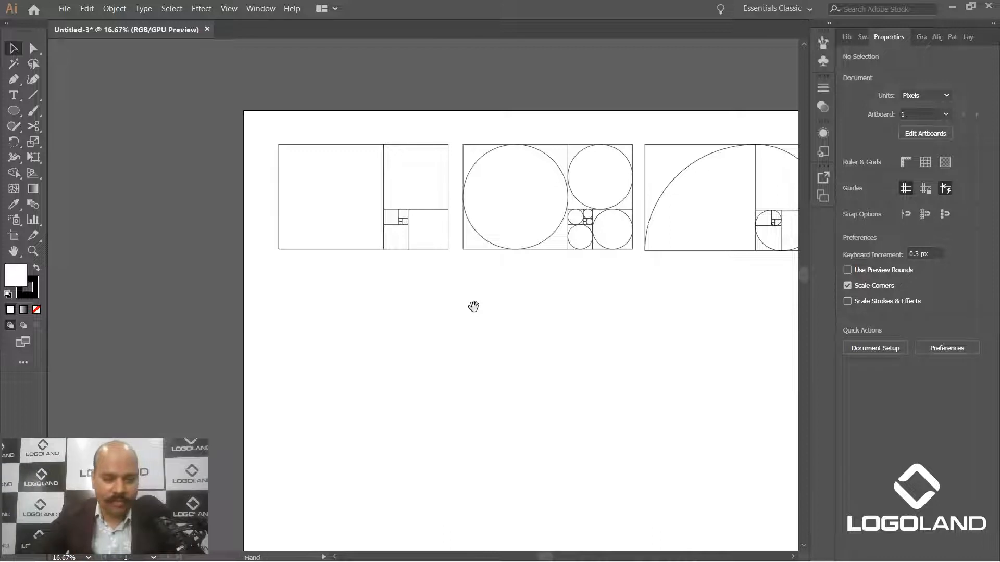
drag(472, 306, 440, 287)
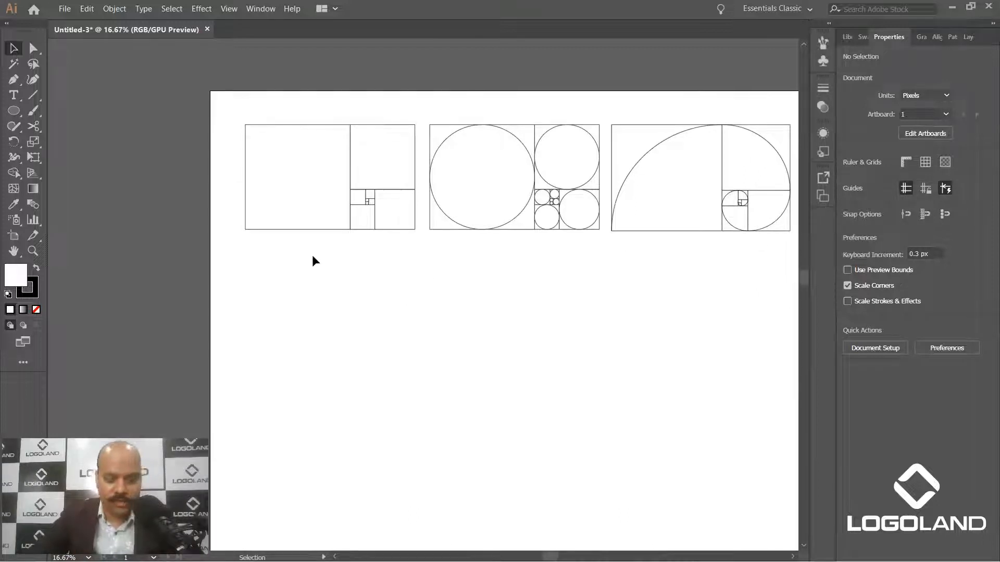
Create a 100 x 100 px square with the Rectangle tool in the empty area below the diagrams
click(20, 113)
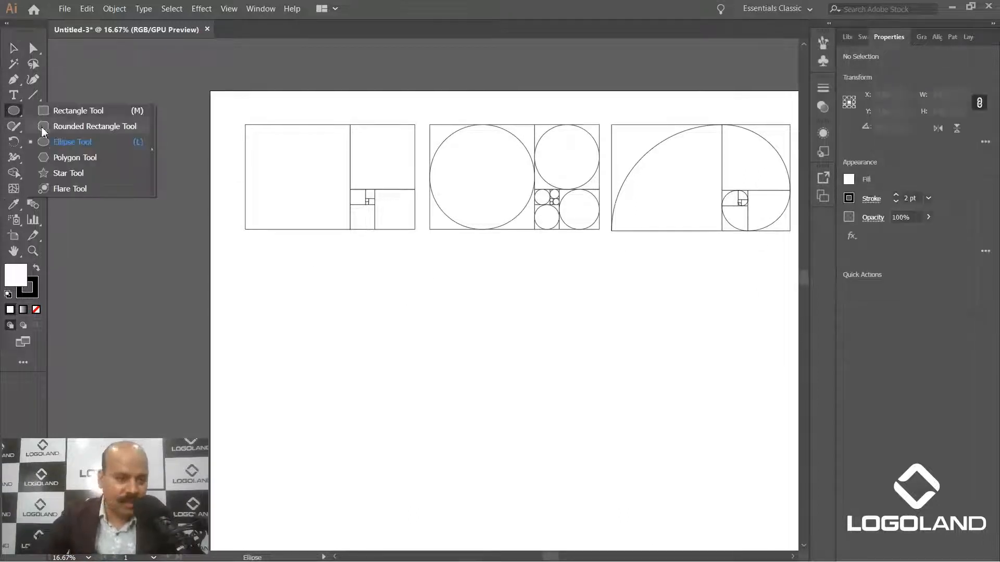
click(74, 111)
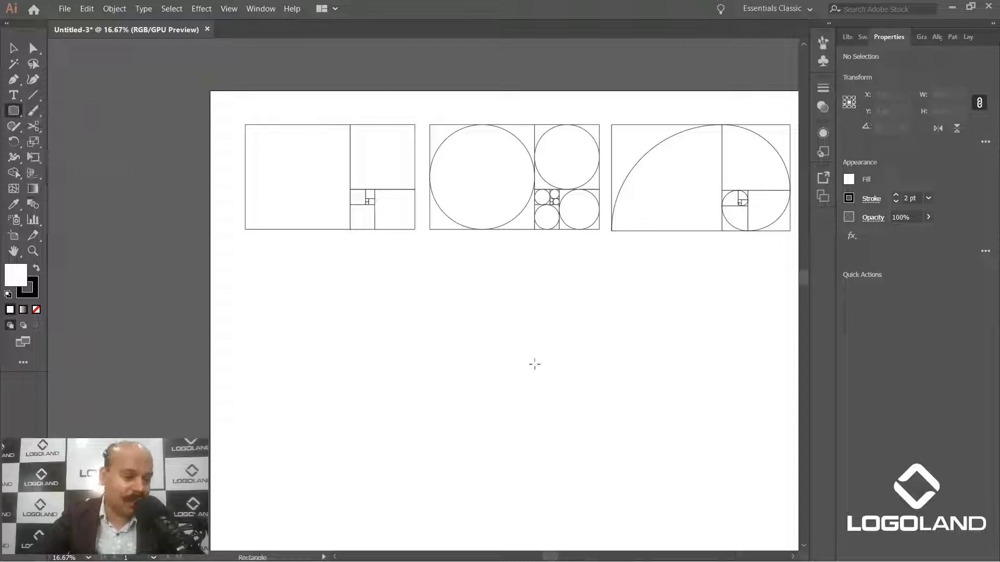
click(401, 350)
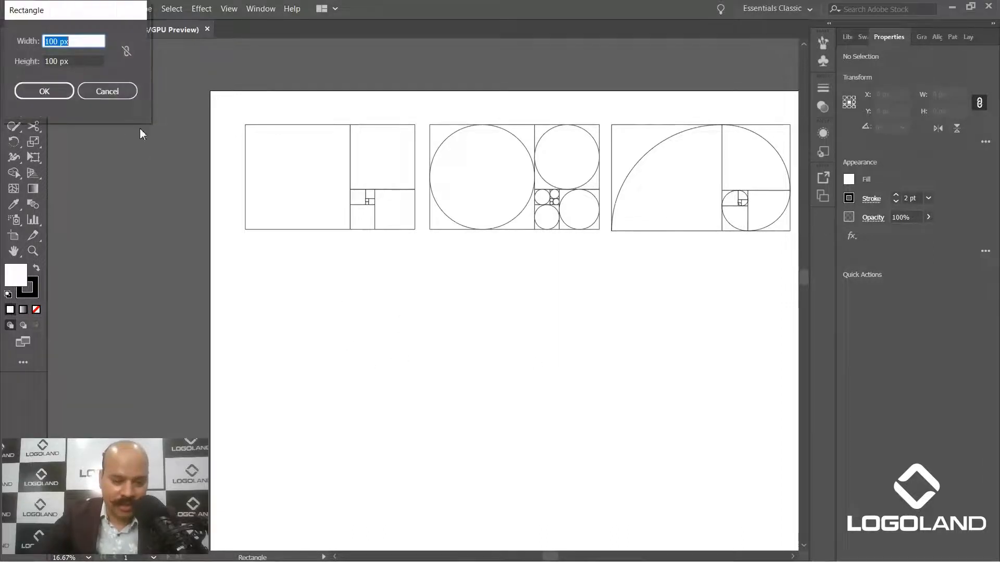
drag(85, 20, 128, 63)
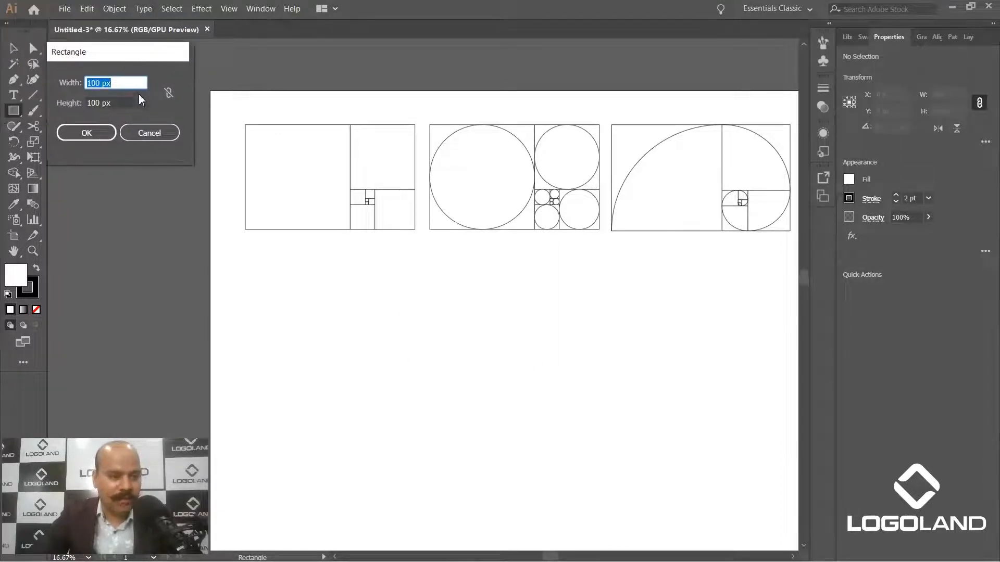
click(128, 102)
click(91, 136)
drag(505, 373, 452, 315)
key(v)
scroll(285, 259, up, 2)
drag(498, 373, 409, 306)
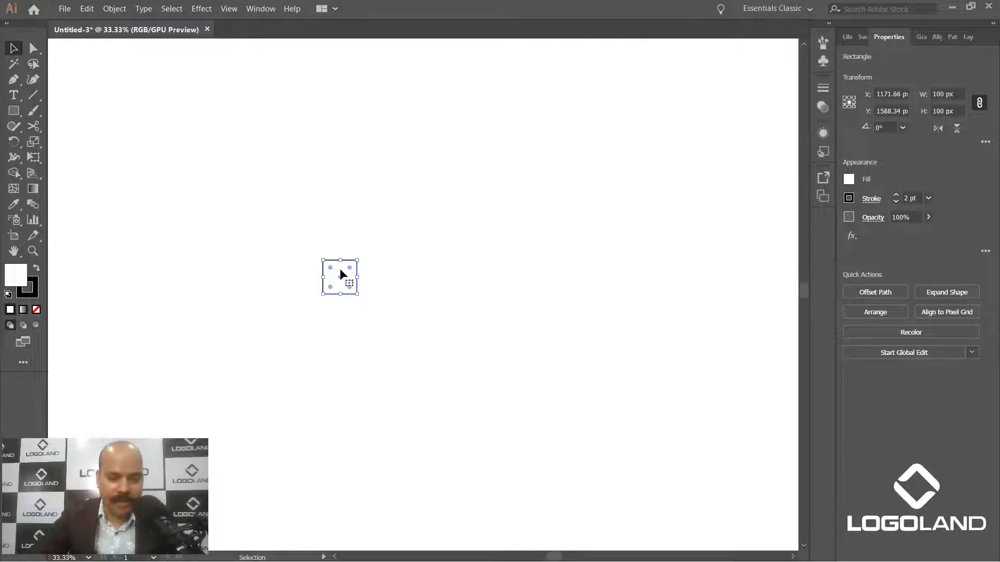
scroll(379, 293, up, 1)
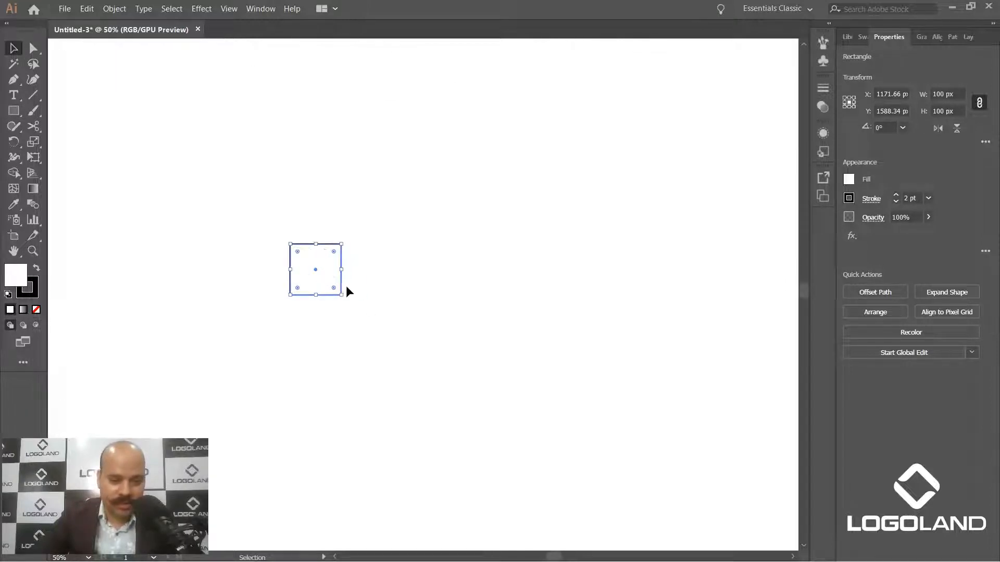
Move the square farther down the artboard and place a copy directly beneath it, edge to edge
scroll(351, 294, down, 3)
drag(370, 317, 340, 223)
click(309, 209)
drag(310, 193, 360, 315)
scroll(401, 323, up, 3)
click(394, 234)
scroll(456, 278, up, 1)
click(464, 326)
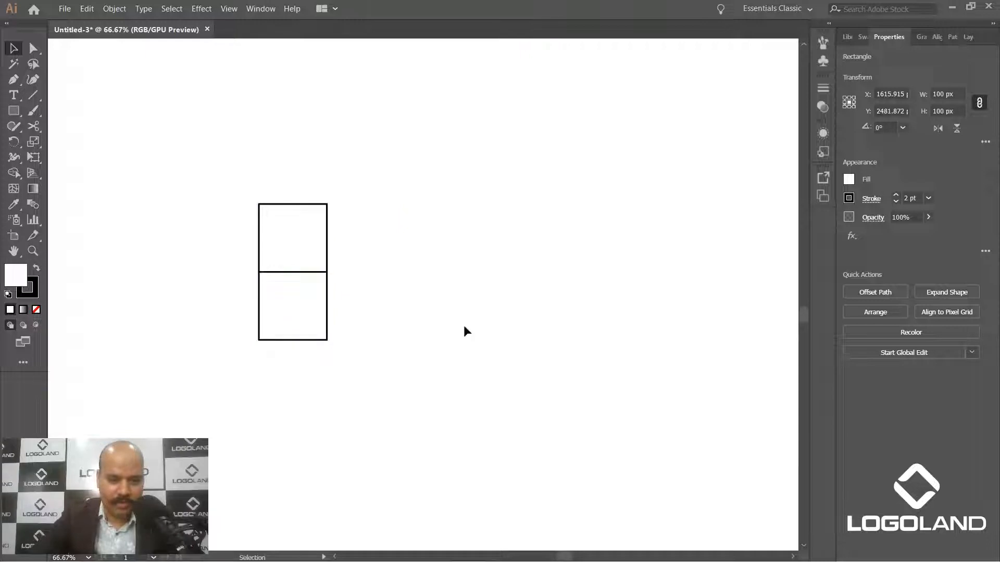
Copy the lower 100 px square horizontally so the copy touches its right edge
click(267, 319)
drag(329, 324, 395, 321)
click(475, 297)
scroll(394, 300, up, 1)
scroll(394, 302, left, 3)
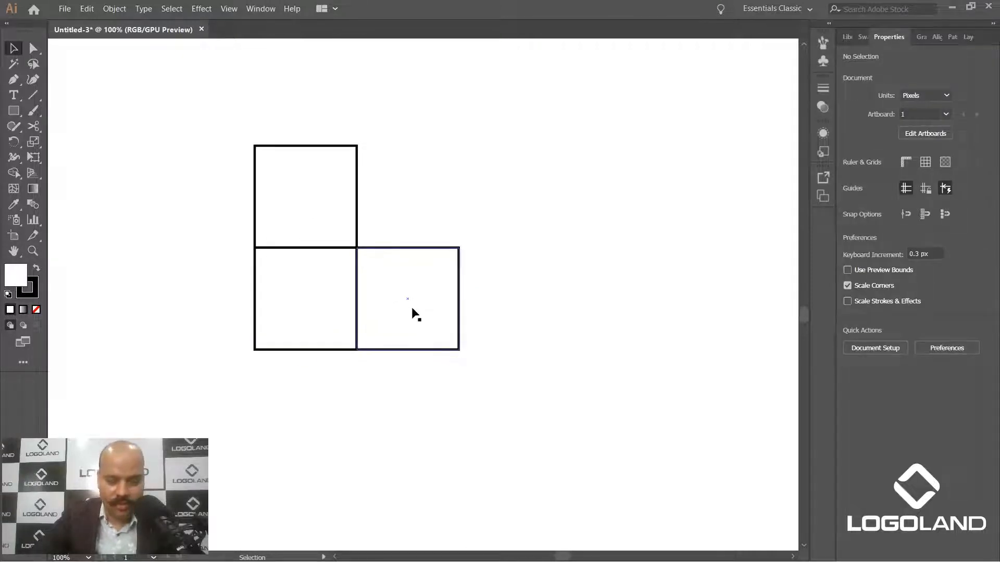
Scale the right-hand square proportionally from its lower-left corner to 200 px, matching the height of the two stacked squares
drag(462, 308, 451, 343)
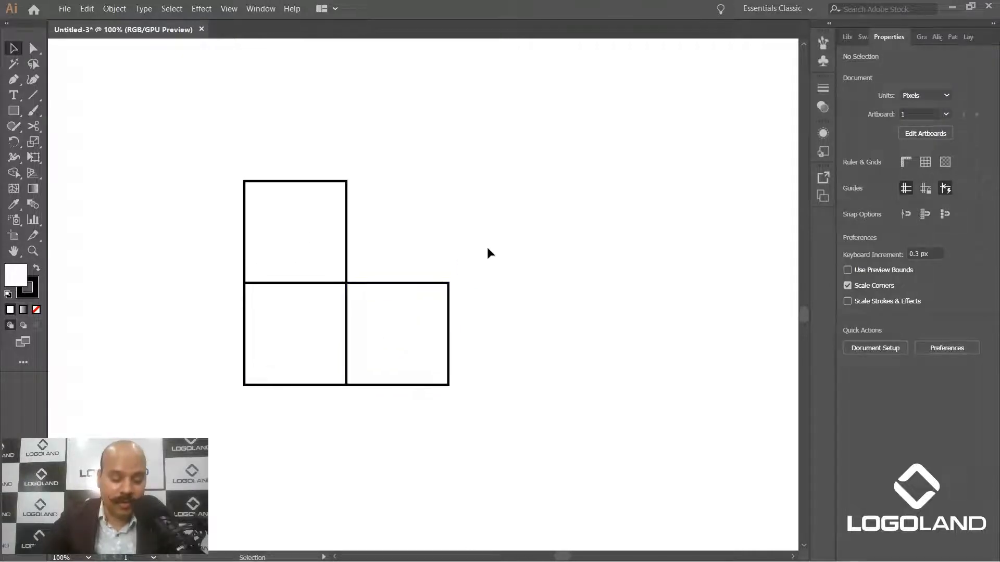
click(439, 329)
scroll(454, 311, down, 2)
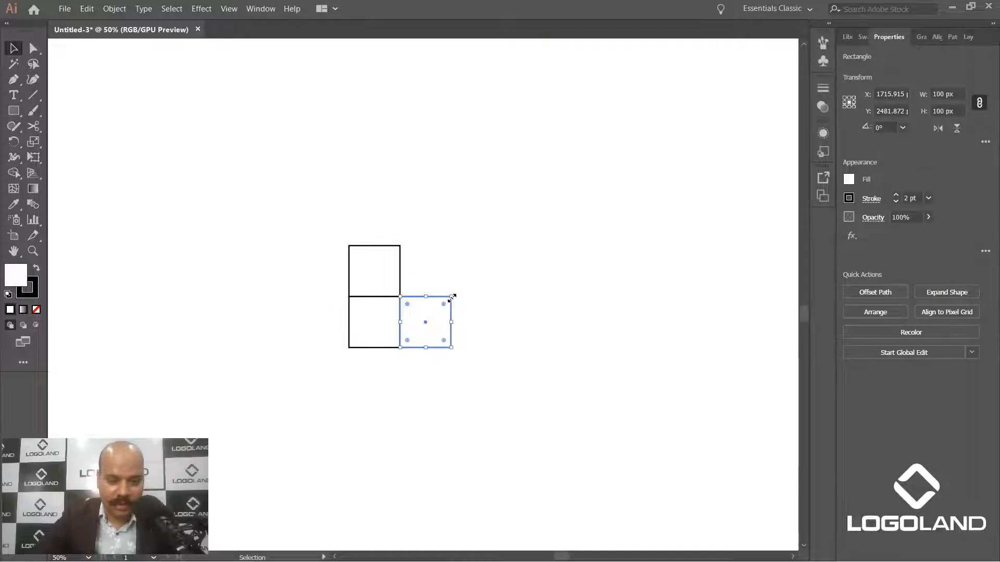
drag(451, 297, 509, 248)
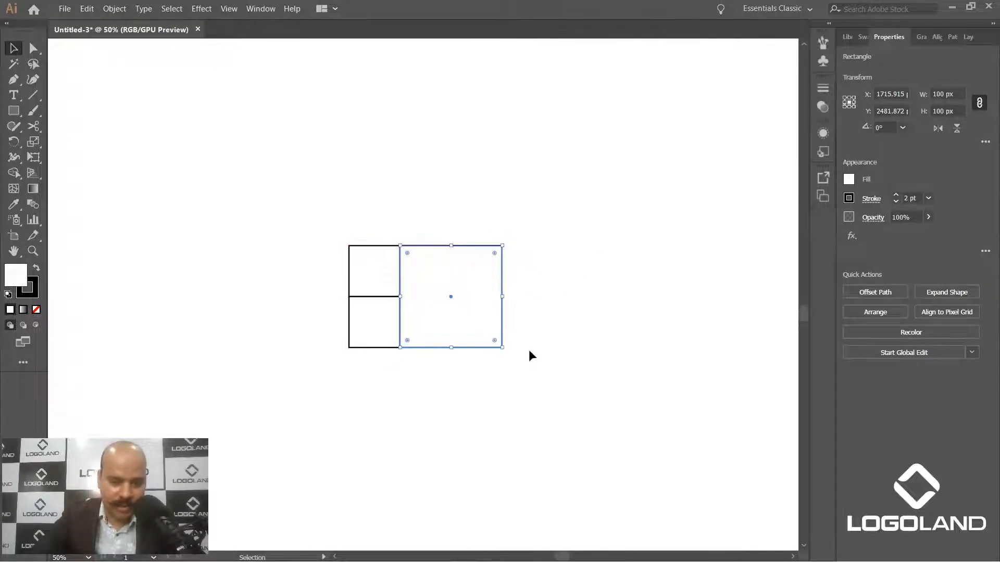
scroll(436, 289, up, 1)
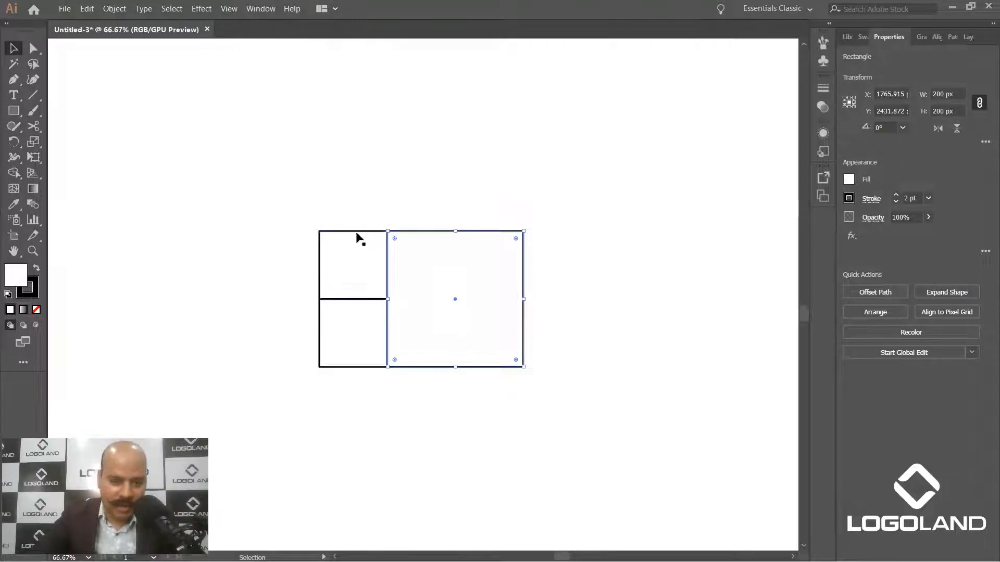
scroll(427, 246, down, 1)
click(582, 265)
scroll(406, 268, up, 3)
scroll(412, 263, down, 2)
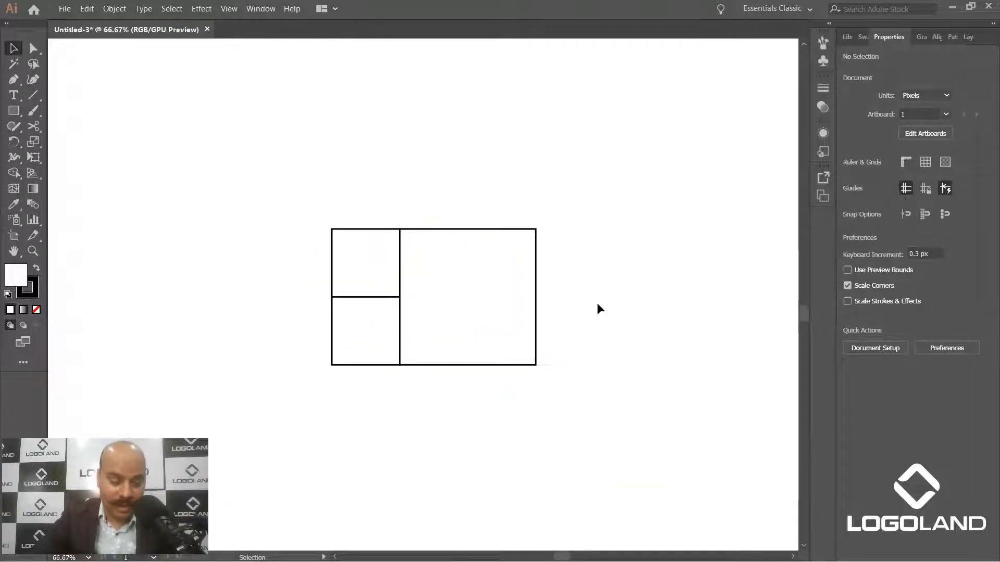
Check in the view options whether Smart Guides are enabled
click(229, 9)
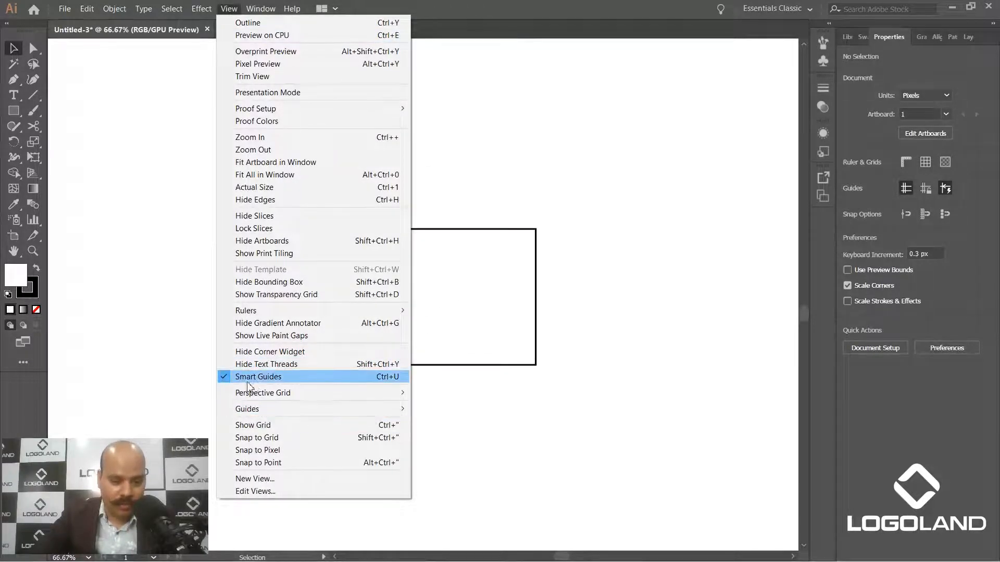
click(518, 390)
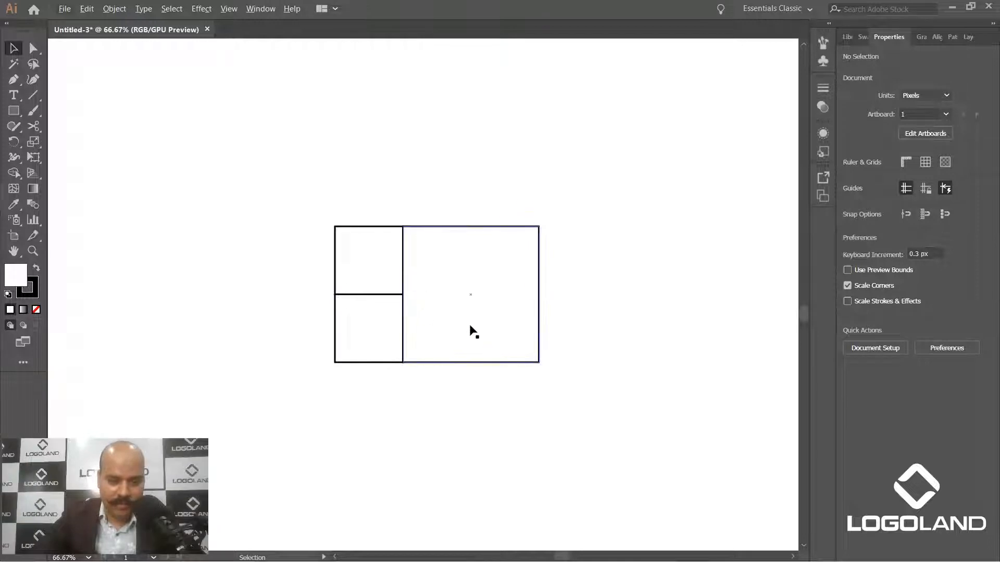
Rotate all three squares together 90° counterclockwise so the 200 px square sits above the two small ones
drag(621, 266, 599, 273)
scroll(487, 239, down, 1)
drag(268, 198, 601, 439)
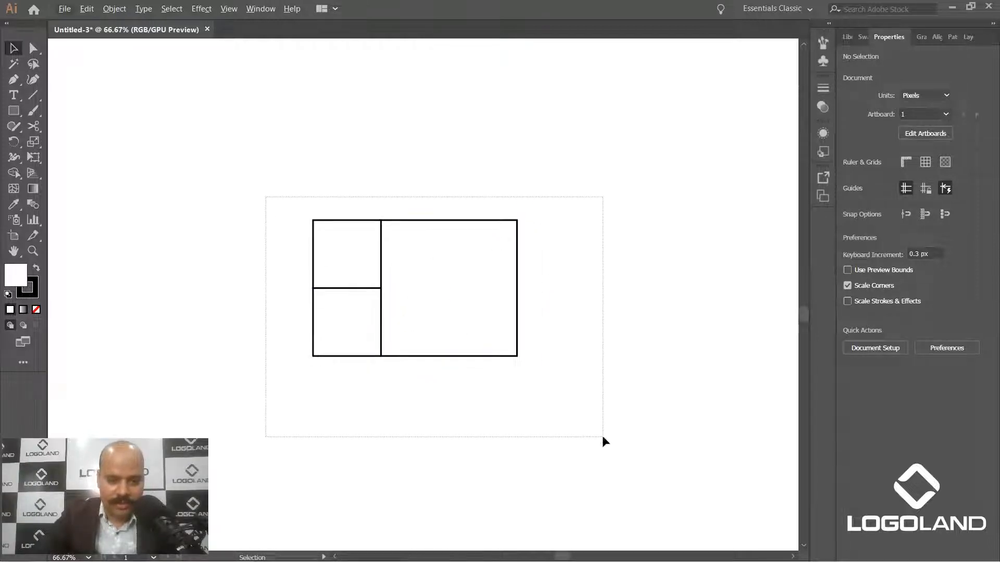
scroll(518, 363, down, 1)
drag(520, 361, 480, 232)
click(547, 288)
scroll(401, 285, right, 2)
Copy the 200 px square horizontally so the copy touches its right edge
click(399, 285)
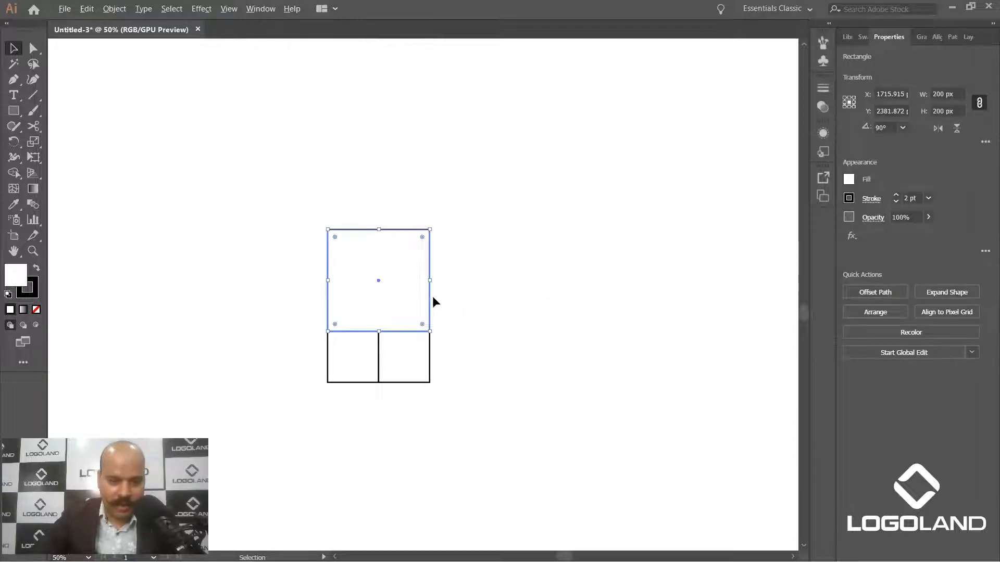
drag(432, 297, 551, 297)
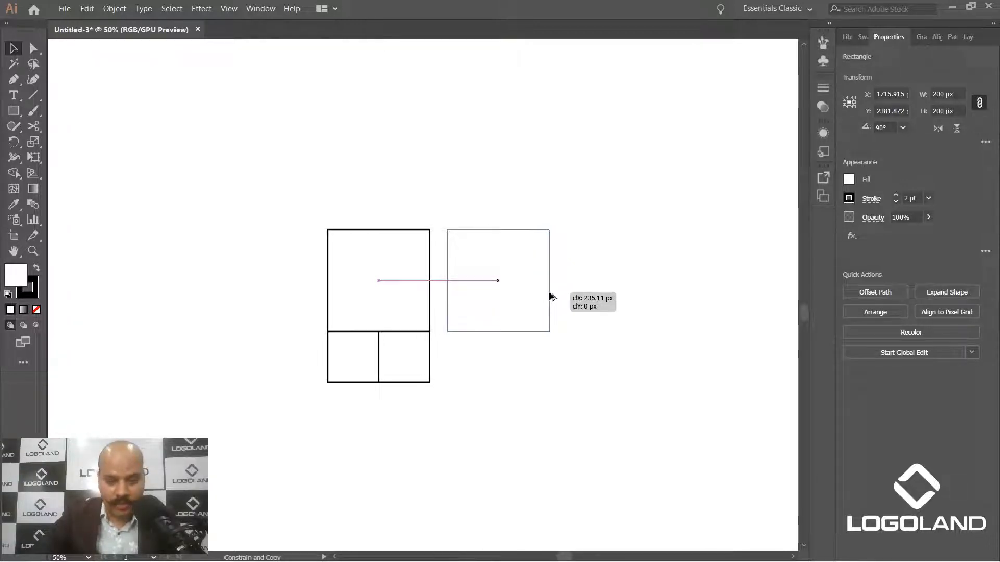
drag(551, 296, 534, 297)
Scale the copied square proportionally to 300 px, flush with the bottom edge of the small squares
scroll(544, 334, up, 1)
drag(531, 331, 597, 400)
click(509, 451)
key(ctrl+minus)
scroll(413, 359, up, 3)
scroll(393, 373, down, 3)
scroll(484, 375, up, 2)
Rotate the four-square arrangement 90° counterclockwise so the 300 px square is on top
drag(263, 277, 563, 447)
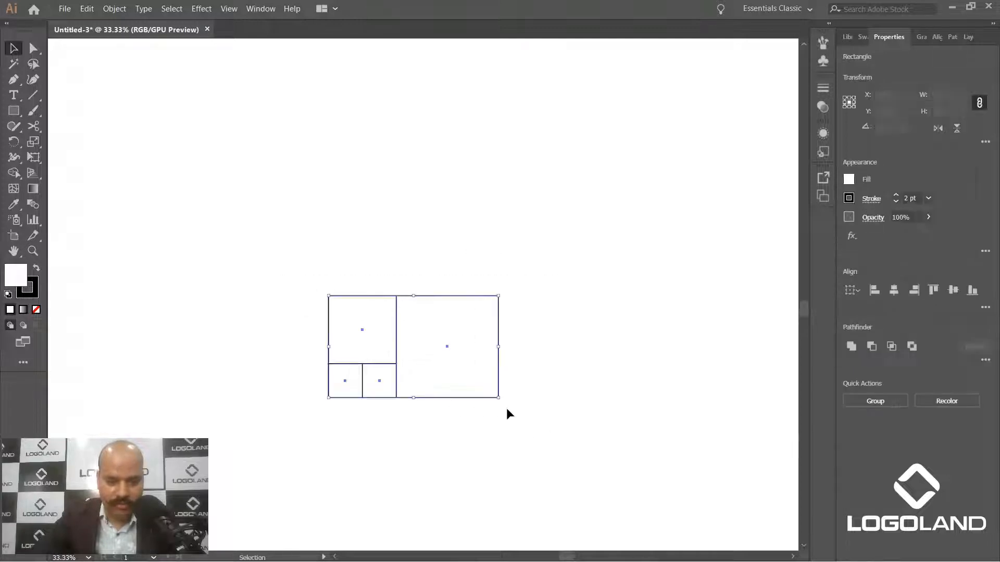
drag(504, 406, 510, 326)
drag(447, 279, 416, 239)
click(489, 289)
Copy the 300 px square against its right edge and scale the copy to 500 px, flush with the arrangement's bottom edge
drag(448, 243, 489, 278)
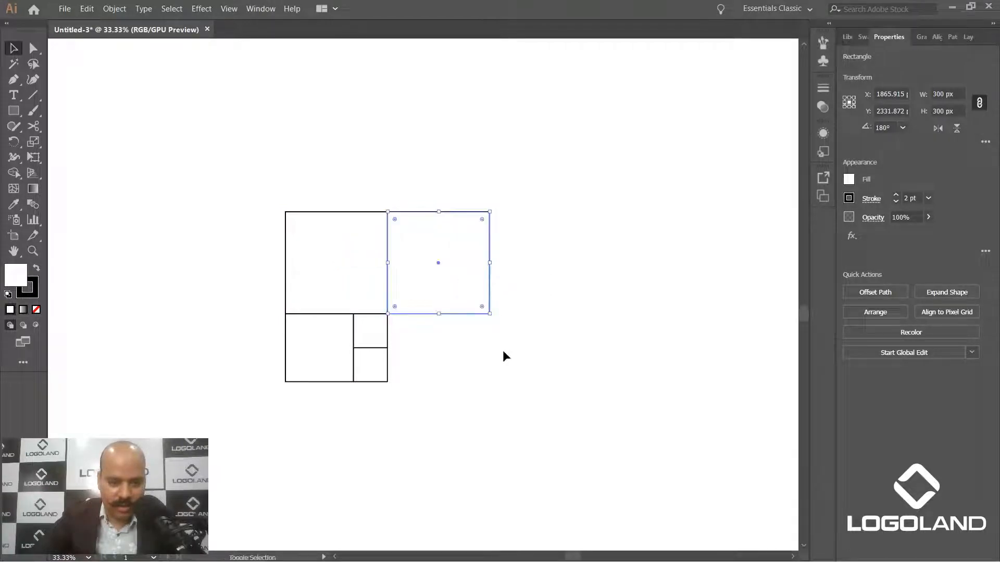
drag(489, 315, 555, 398)
scroll(402, 402, up, 2)
scroll(404, 405, up, 8)
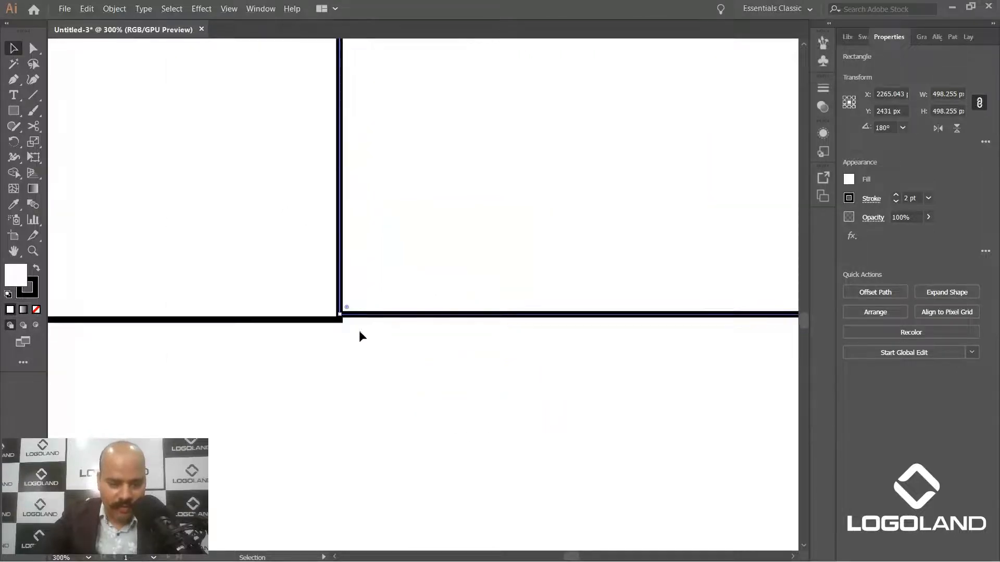
scroll(401, 328, down, 8)
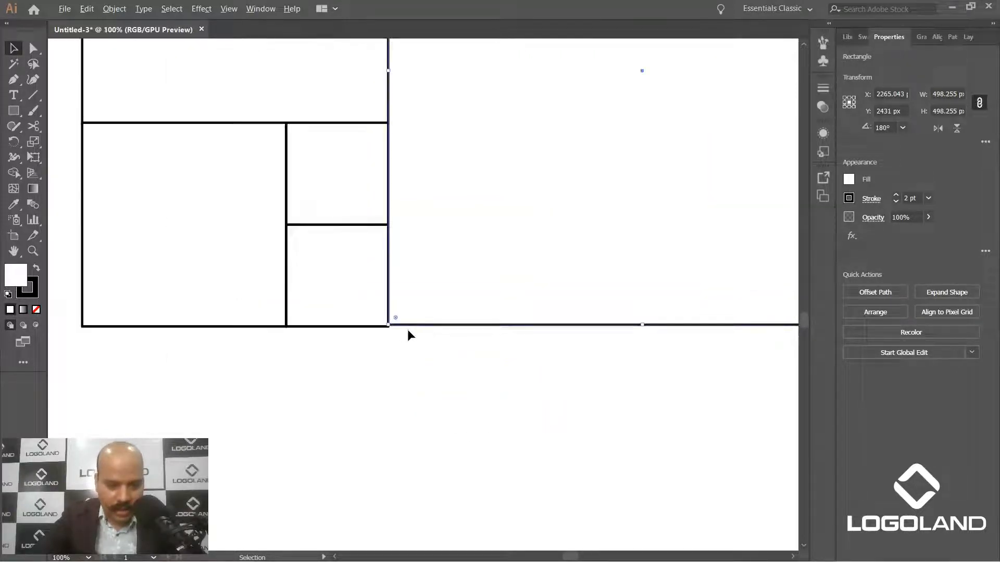
scroll(583, 339, up, 2)
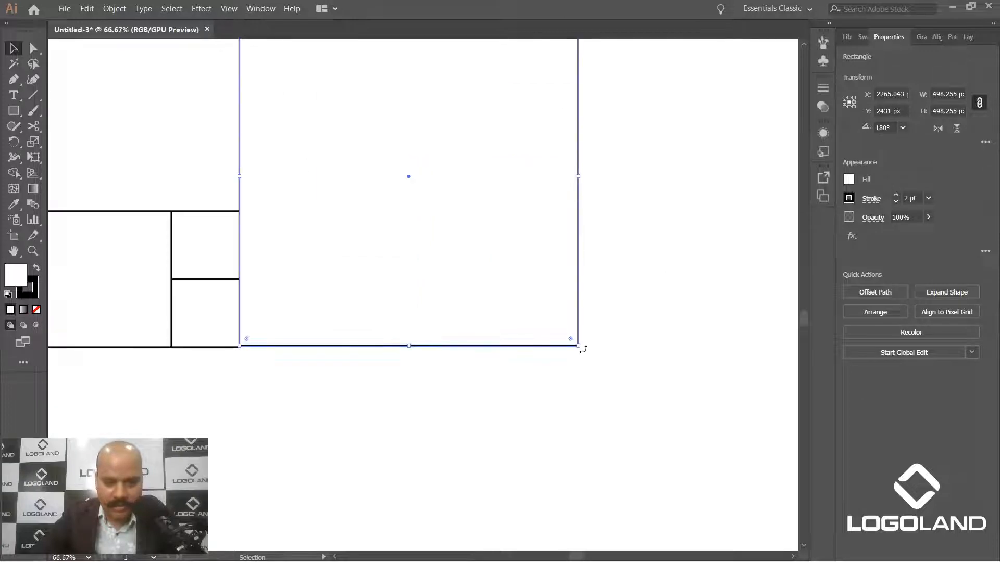
drag(578, 346, 595, 350)
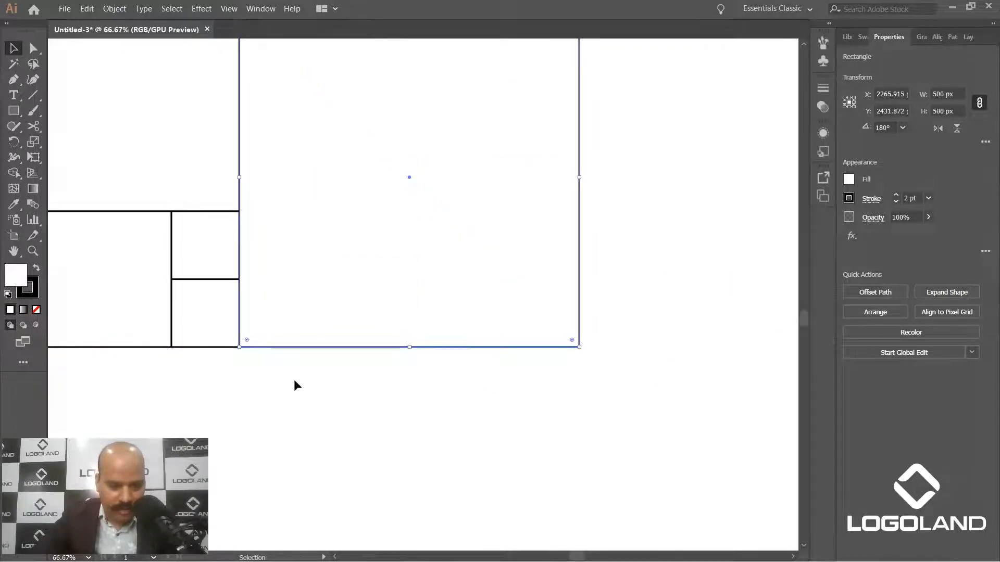
scroll(277, 372, up, 3)
Rotate the five-square arrangement 90° counterclockwise so the 500 px square is on top
drag(235, 379, 384, 407)
scroll(324, 307, down, 5)
scroll(396, 359, down, 1)
scroll(422, 390, up, 3)
click(484, 401)
scroll(474, 357, down, 1)
scroll(607, 281, up, 1)
drag(281, 187, 563, 250)
click(505, 274)
scroll(504, 274, right, 2)
Copy the 500 px square horizontally so the copy touches its right edge
drag(417, 251, 588, 256)
drag(607, 388, 638, 363)
click(444, 398)
scroll(359, 370, up, 5)
scroll(379, 351, down, 5)
Scale the copied square proportionally to 800 px, flush with the bottom edge of the arrangement
drag(506, 323, 576, 415)
key(ctrl+z)
drag(651, 347, 666, 333)
scroll(657, 363, up, 2)
scroll(527, 341, down, 4)
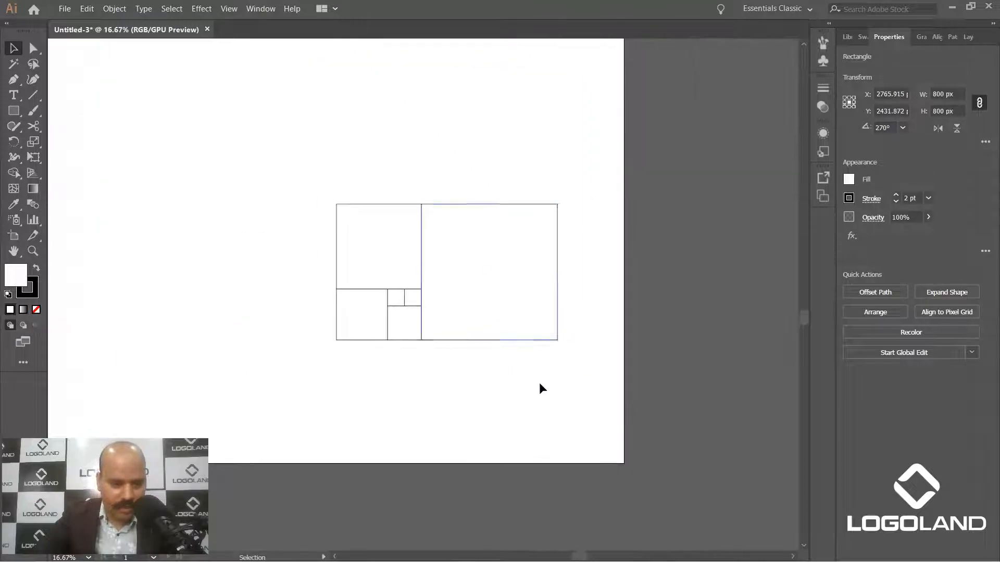
click(539, 385)
scroll(484, 340, up, 2)
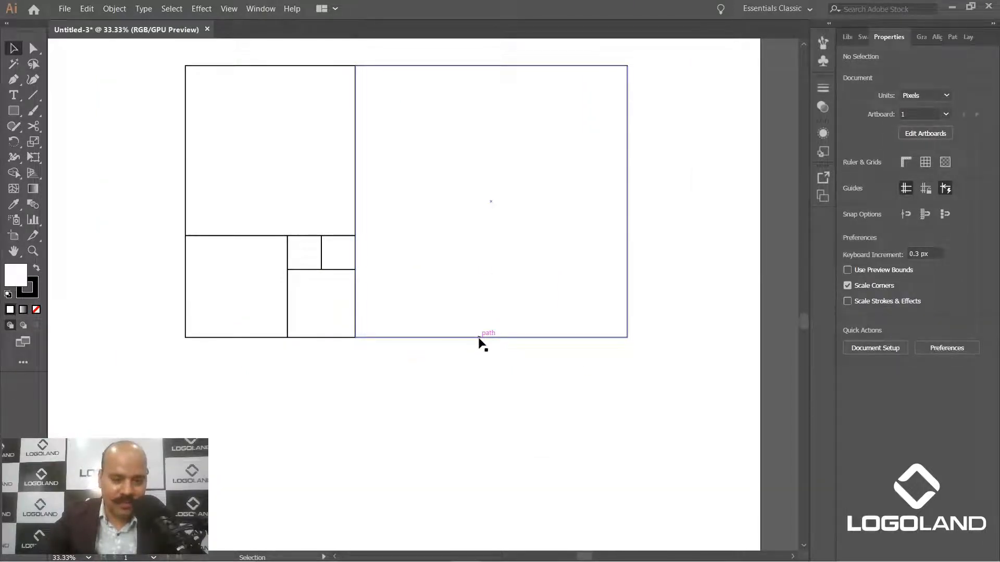
Rotate the six-square arrangement 90° counterclockwise so the 800 px square is on top
scroll(487, 341, down, 2)
drag(501, 292, 462, 304)
drag(214, 170, 555, 417)
drag(519, 317, 495, 215)
Copy the 800 px square against its right edge and scale the copy to 1300 px, flush with the arrangement's bottom edge
click(392, 208)
drag(495, 283, 582, 368)
Move the whole seven-square arrangement left, away from the artboard's right edge
key(ctrl+minus)
key(ctrl+minus)
drag(286, 232, 470, 339)
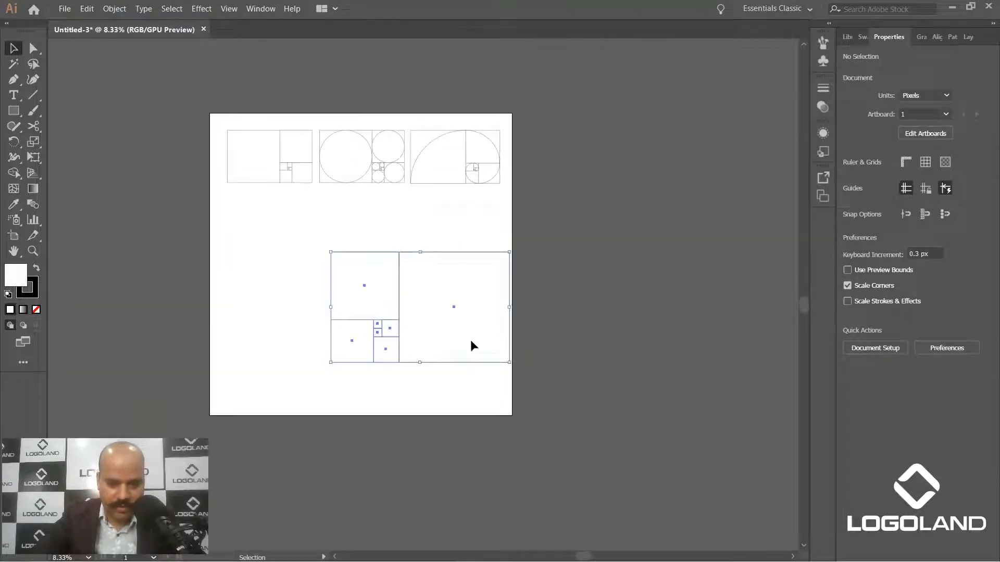
drag(403, 321, 361, 319)
Rotate the seven-square arrangement 90° counterclockwise so the 1300 px square is on top, and deselect it
scroll(372, 357, up, 2)
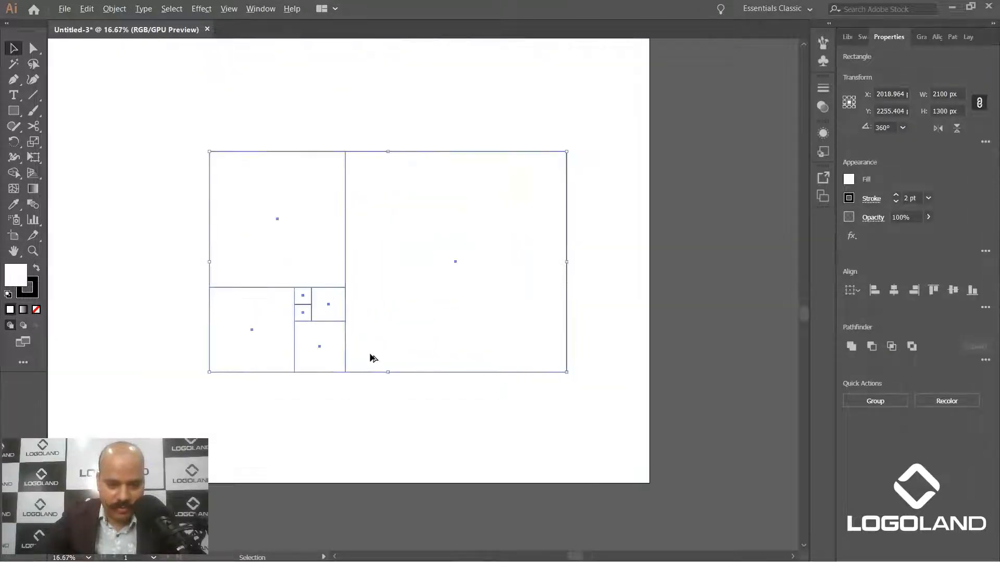
drag(147, 123, 637, 421)
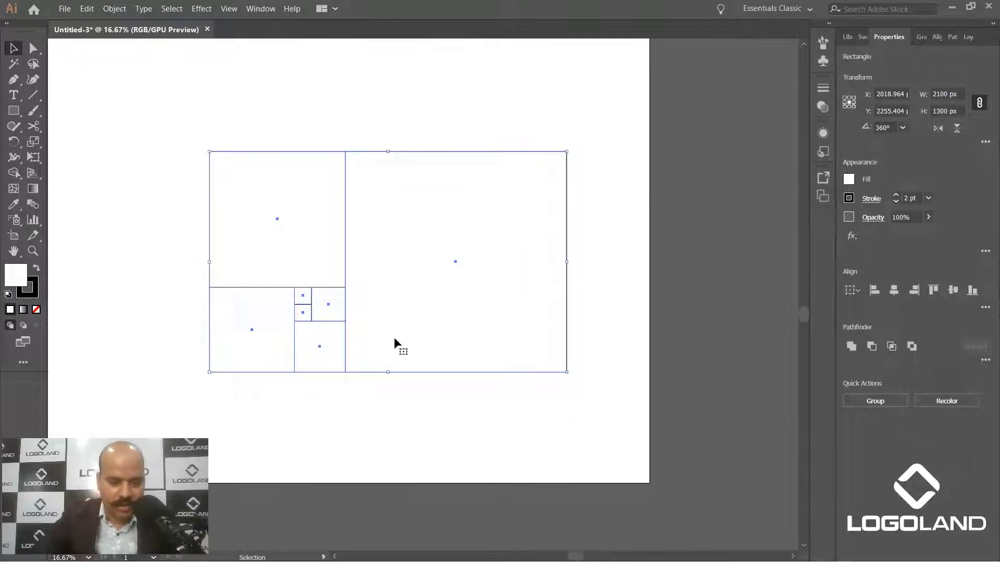
scroll(375, 331, up, 1)
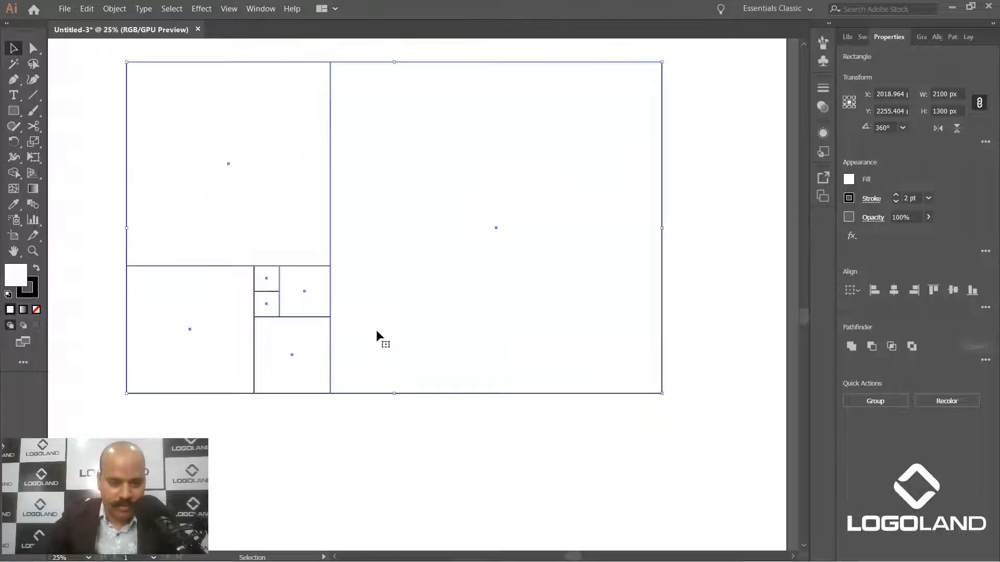
scroll(402, 318, down, 1)
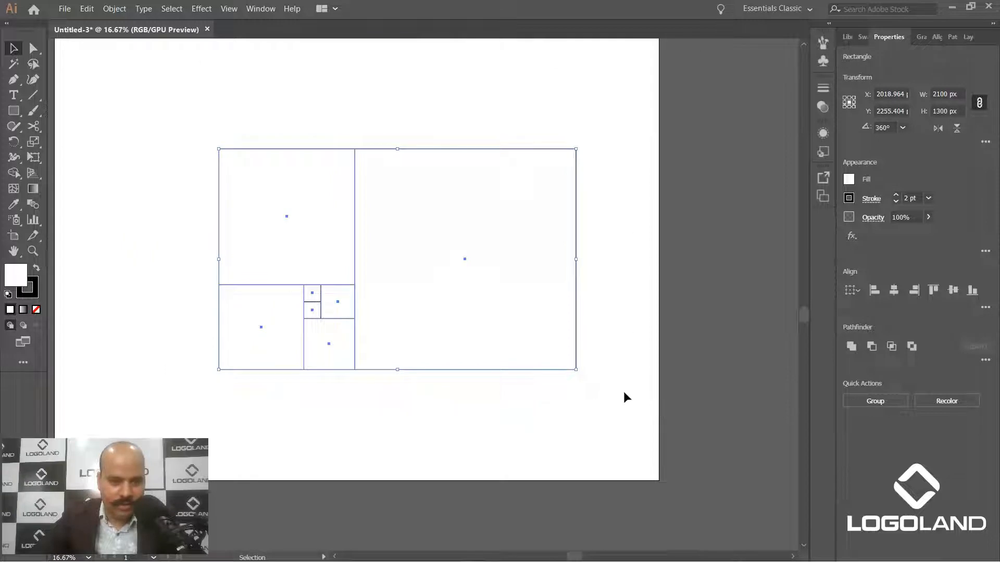
drag(582, 373, 415, 172)
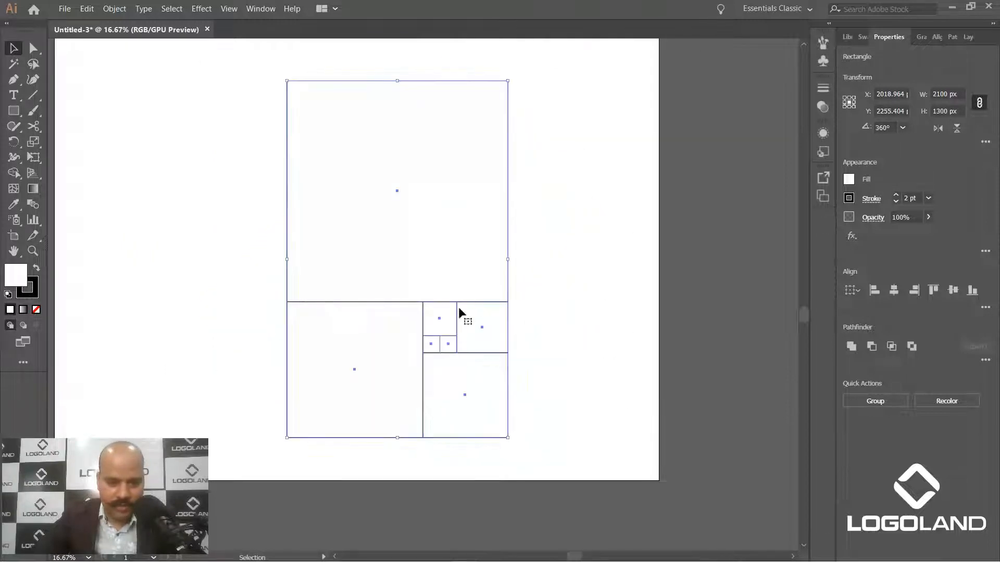
drag(457, 305, 373, 290)
scroll(414, 276, down, 1)
key(ctrl+shift+a)
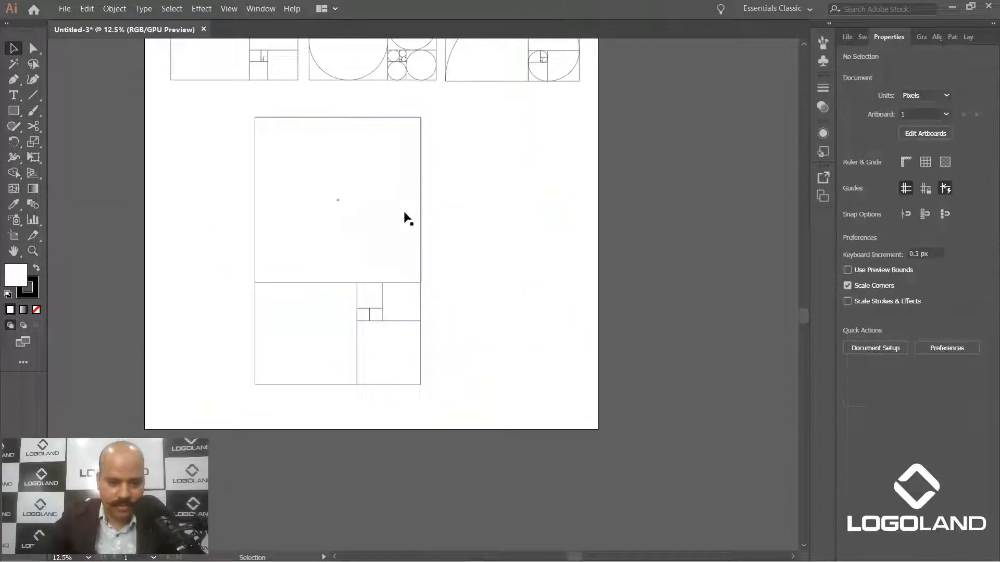
Copy the 1300 px square horizontally so the copy touches its right edge
drag(420, 212, 587, 225)
scroll(467, 166, up, 2)
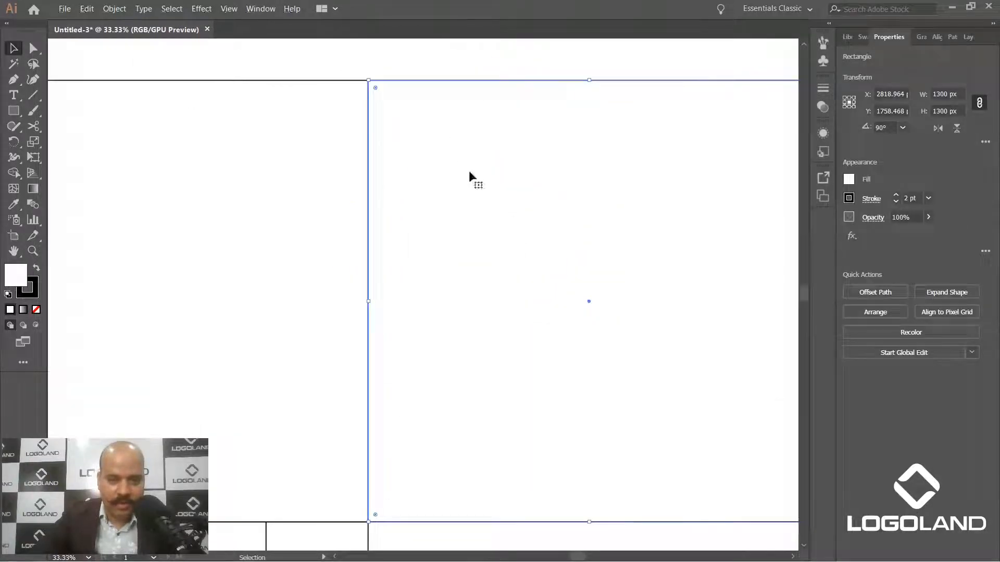
key(ctrl+shift+a)
Scale the copied square proportionally to 2100 px, flush with the bottom edge of the arrangement
scroll(395, 152, down, 2)
drag(528, 265, 657, 390)
key(ctrl+z)
click(584, 437)
scroll(535, 415, down, 2)
click(562, 402)
scroll(565, 328, up, 1)
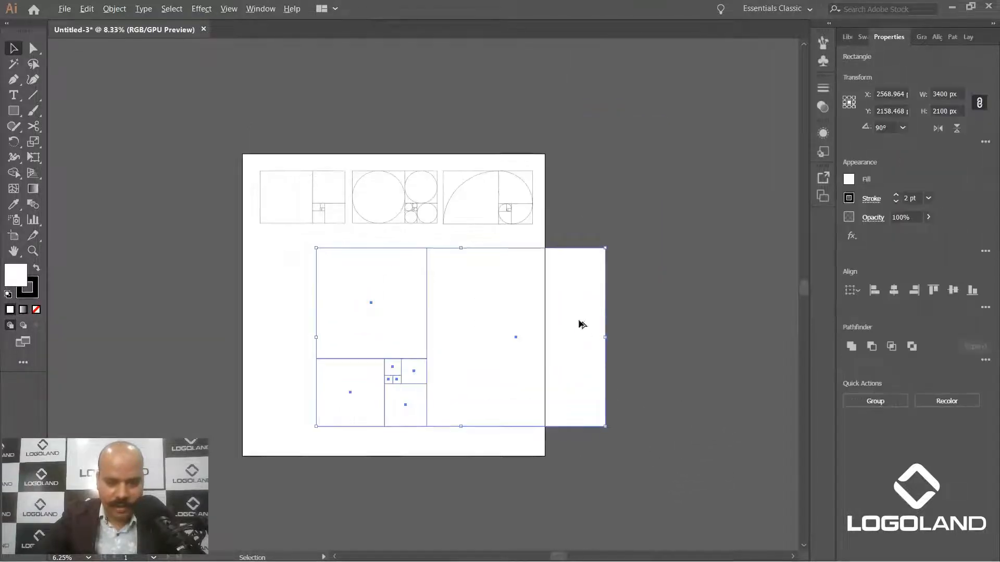
click(618, 311)
Scale the whole eight-square grid down proportionally to about 1422 × 878 px and move it up on the artboard
key(ctrl+equal)
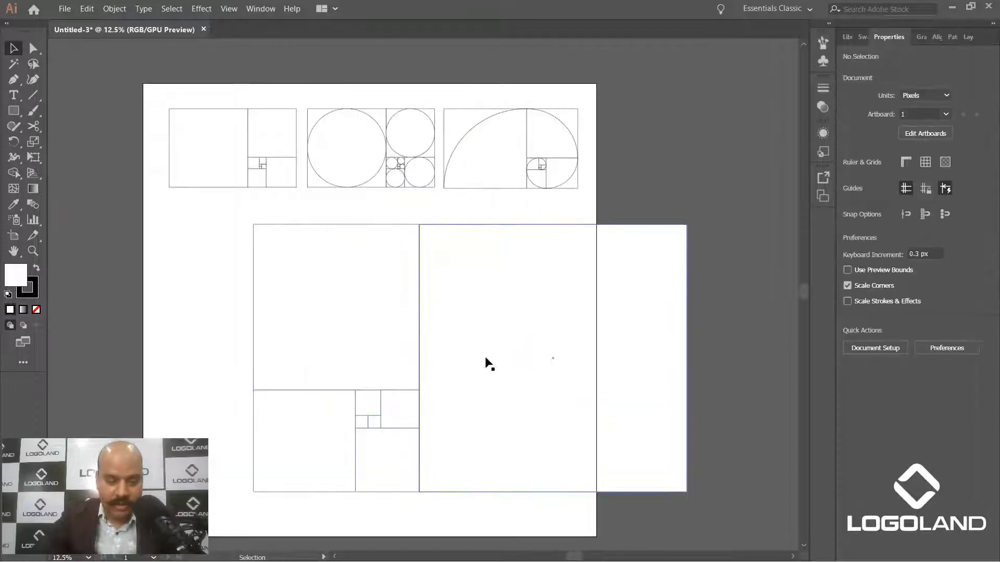
scroll(330, 259, down, 2)
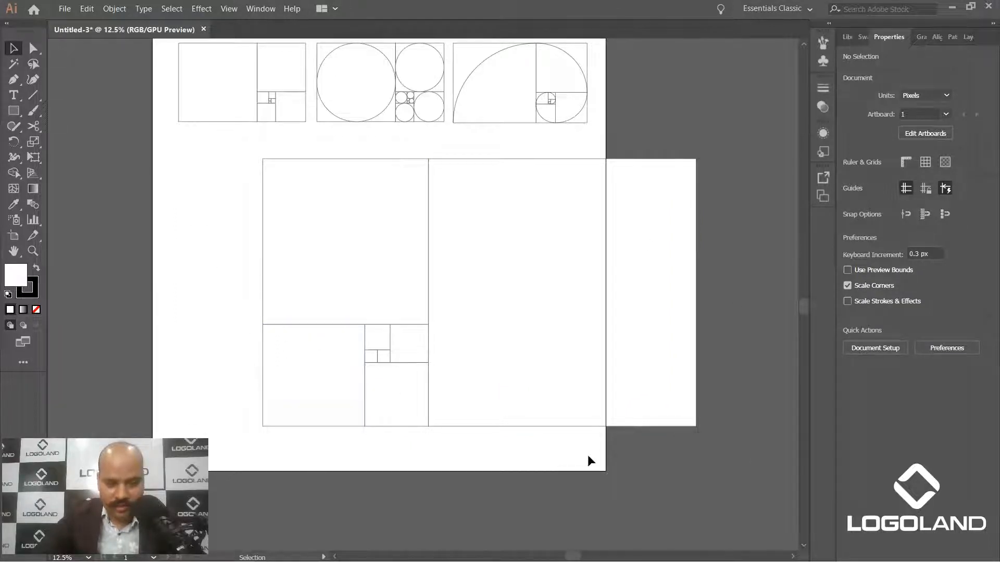
drag(254, 417, 518, 400)
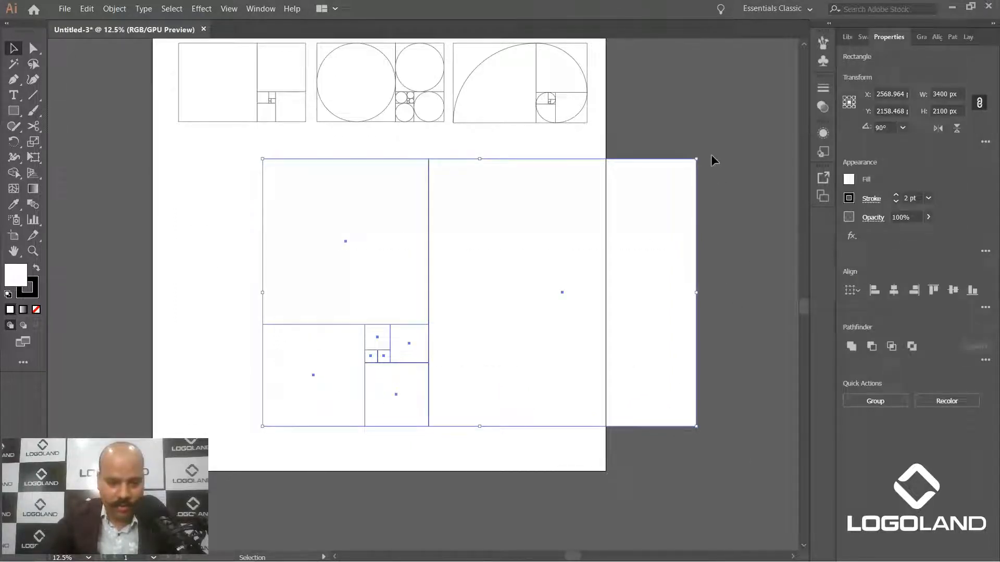
drag(697, 161, 445, 287)
drag(366, 391, 369, 313)
key(ctrl+equal)
key(ctrl+equal)
click(398, 427)
drag(367, 436, 432, 455)
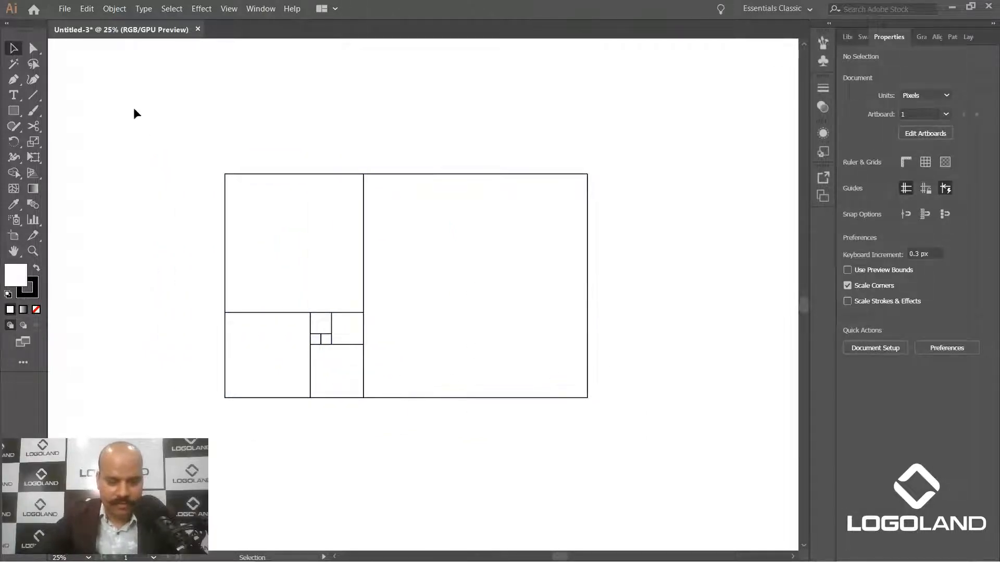
Flip the eight-square grid horizontally so its largest square is on the left, and move the grid slightly left
key(ctrl+a)
scroll(587, 397, down, 1)
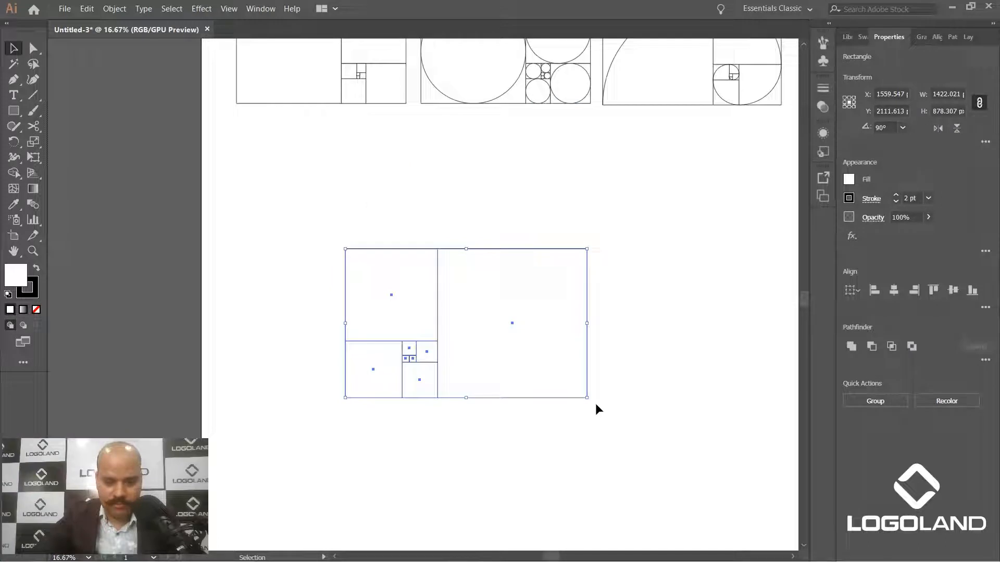
drag(425, 144, 404, 197)
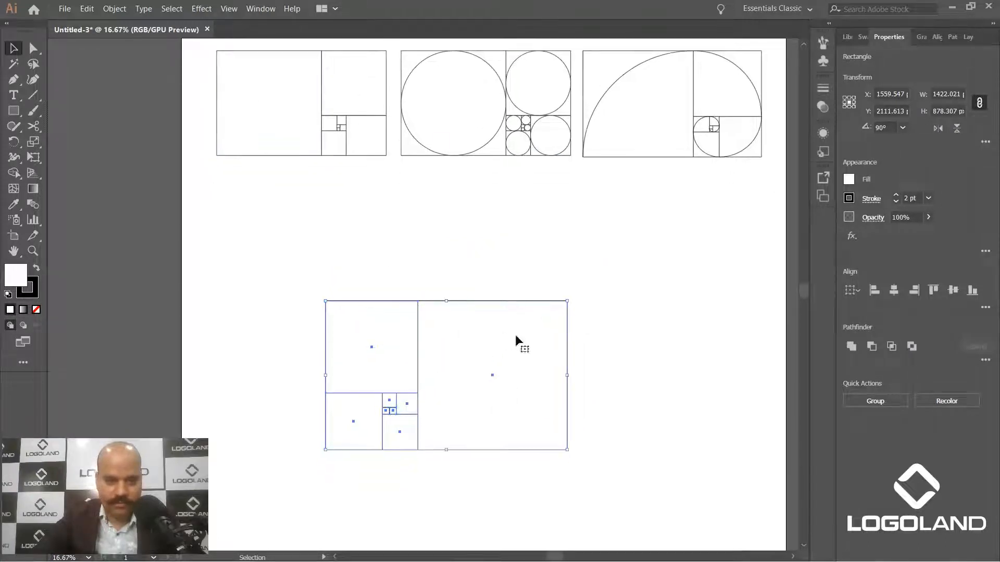
click(938, 128)
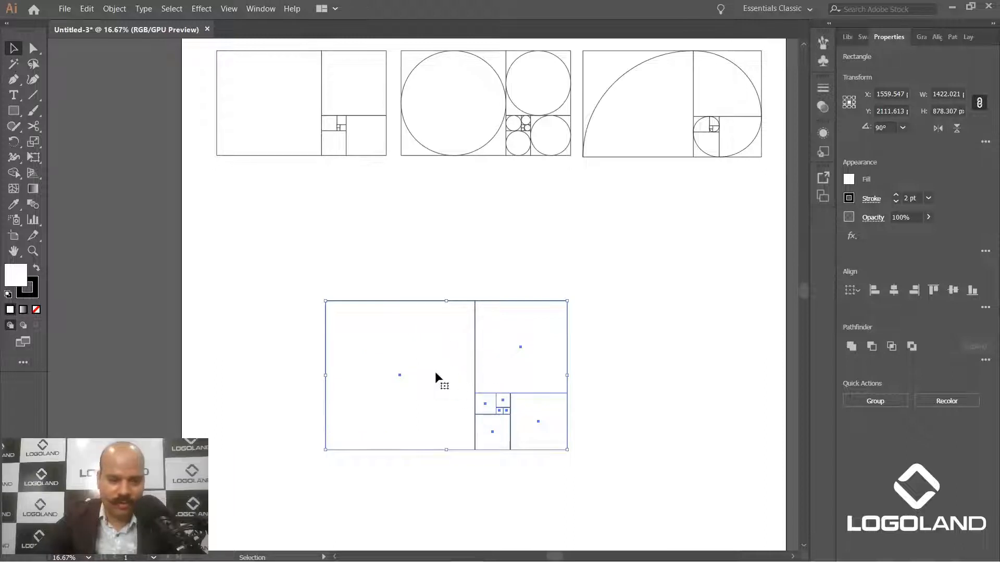
drag(501, 409, 392, 332)
click(529, 327)
Examine the flipped grid as a whole and its smallest nested squares up close
scroll(476, 326, up, 2)
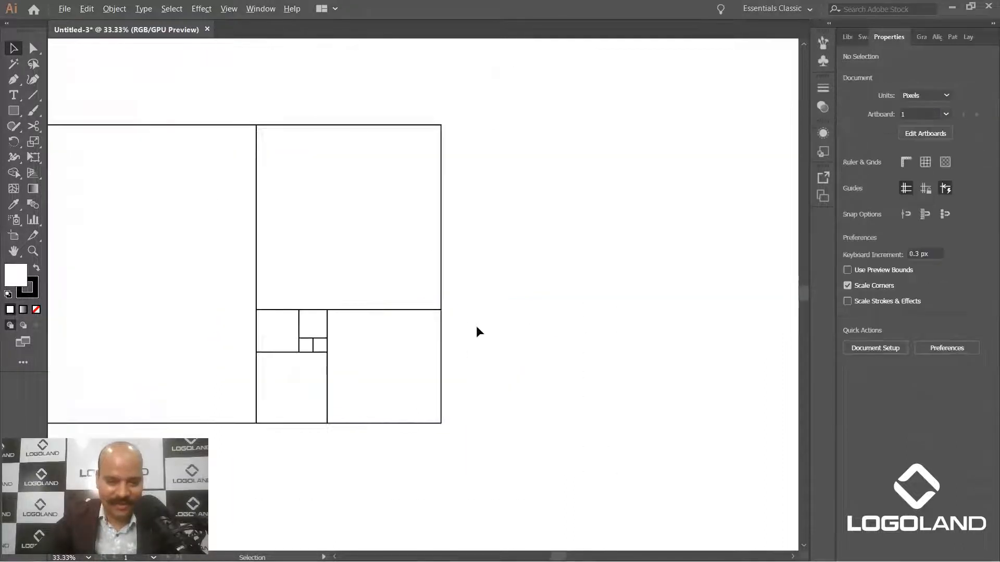
scroll(476, 326, down, 2)
drag(206, 212, 554, 281)
click(554, 359)
scroll(531, 380, up, 2)
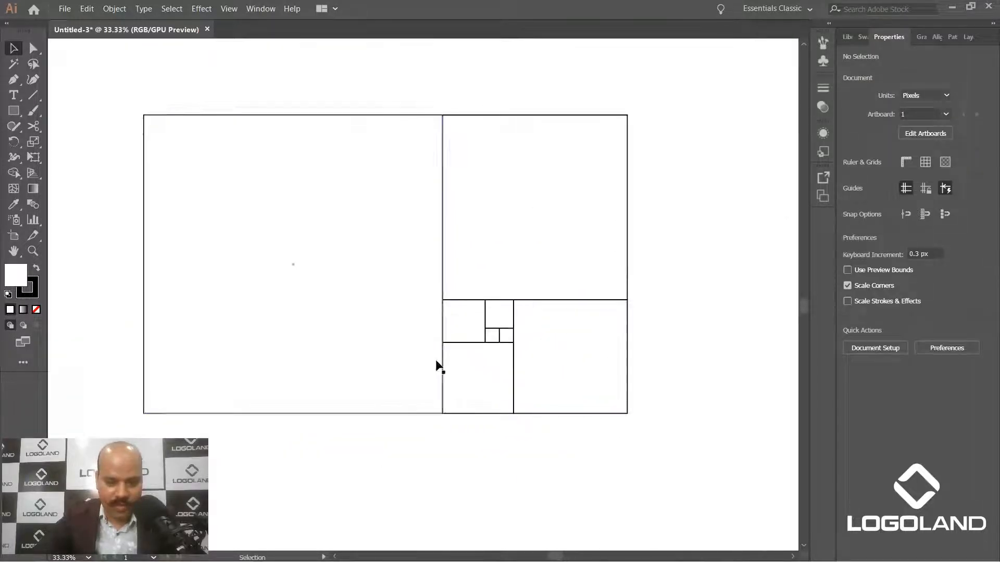
scroll(531, 355, up, 1)
scroll(504, 480, down, 1)
scroll(500, 375, up, 2)
scroll(486, 349, down, 3)
scroll(532, 395, up, 3)
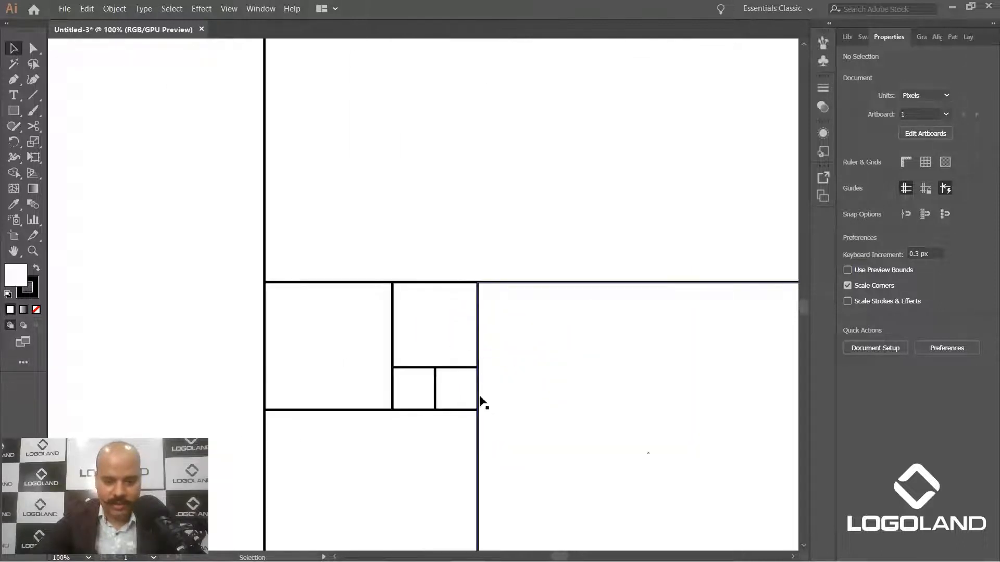
scroll(445, 335, down, 4)
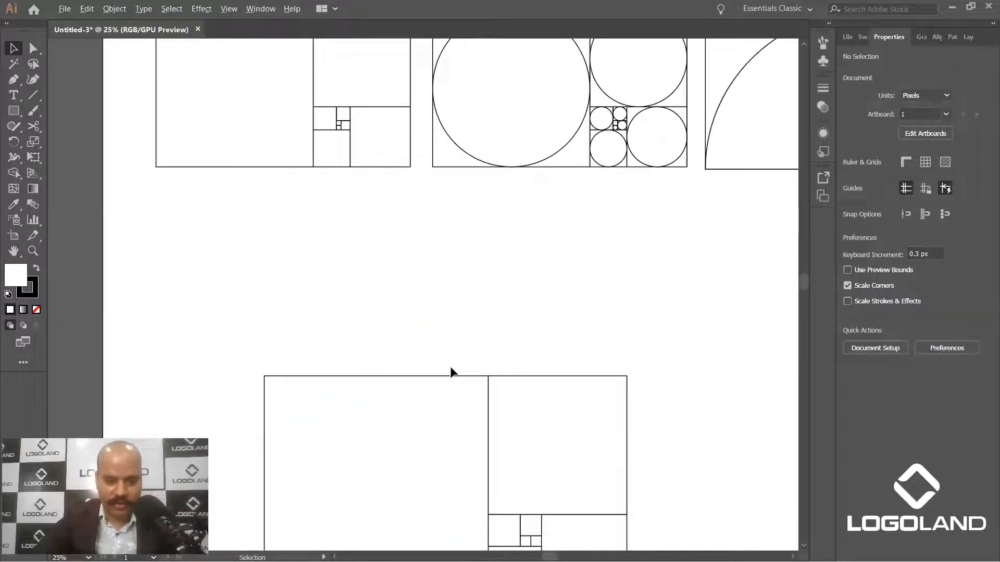
Rotate the eight-square grid 90° clockwise so its largest square is on top
drag(268, 241, 630, 469)
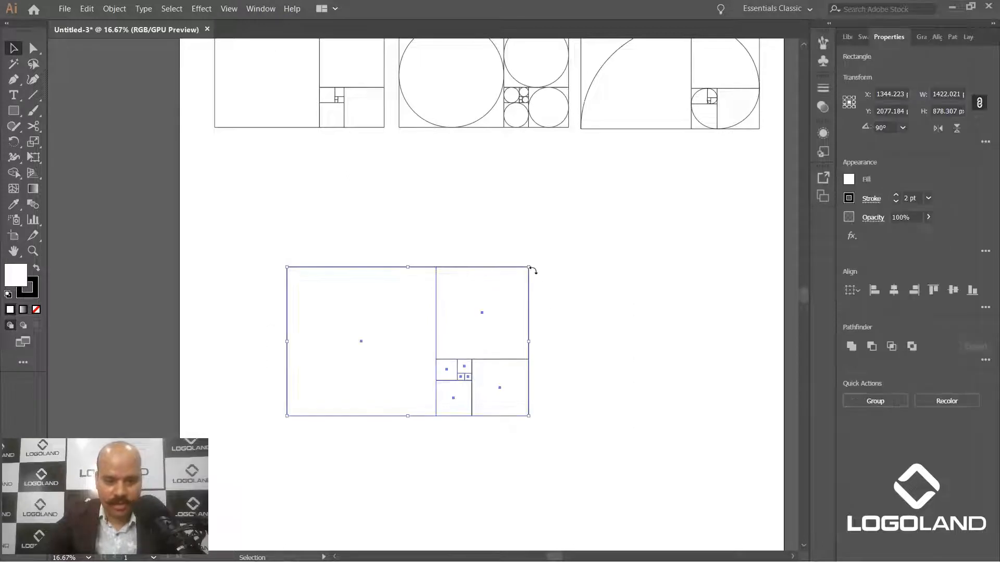
drag(532, 266, 530, 458)
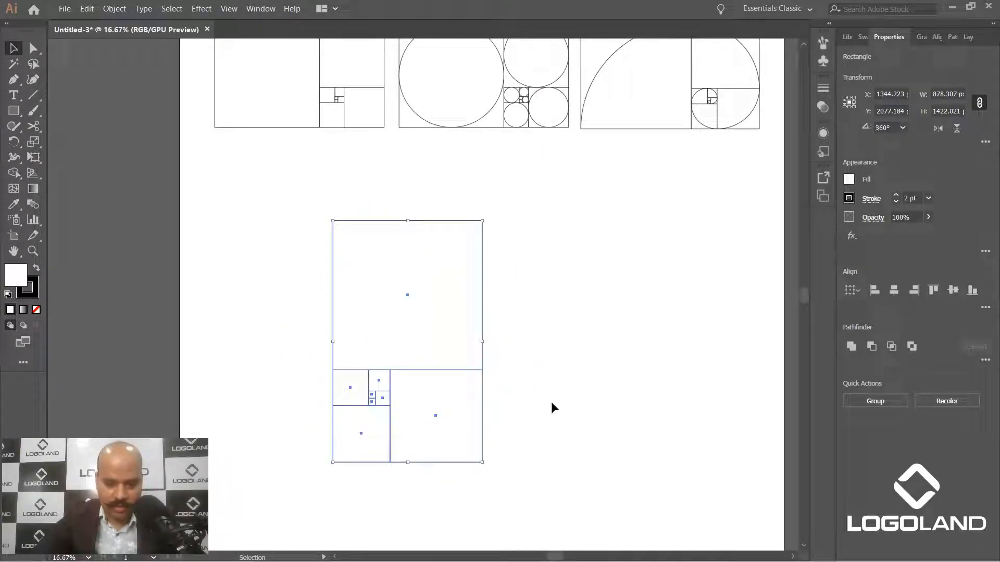
click(553, 412)
Move the whole upright grid to the right to make room for another square on its left
mouse_move(500, 372)
mouse_down()
mouse_move(453, 384)
mouse_move(507, 370)
mouse_up()
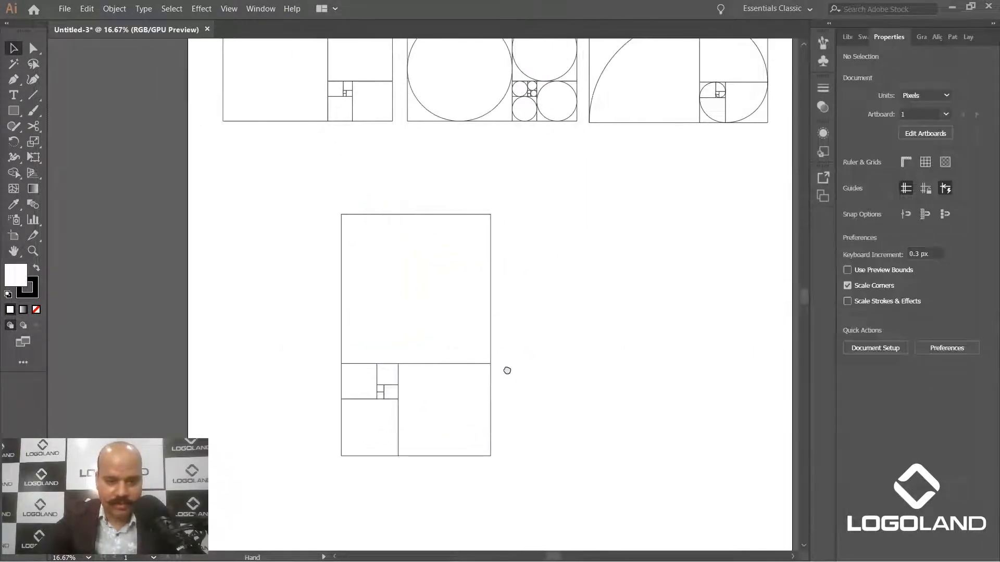
drag(412, 342, 450, 346)
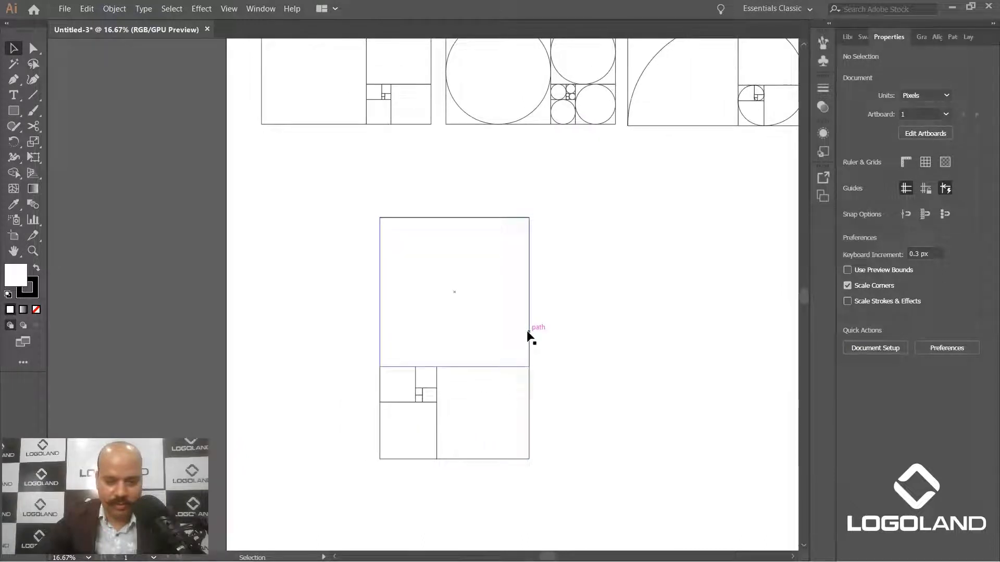
drag(580, 357, 530, 371)
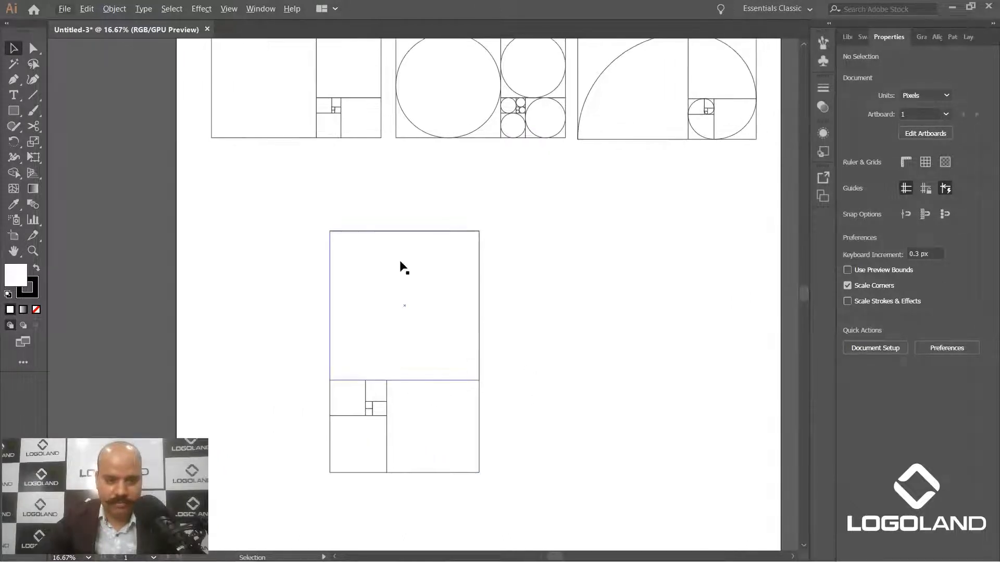
drag(310, 213, 565, 495)
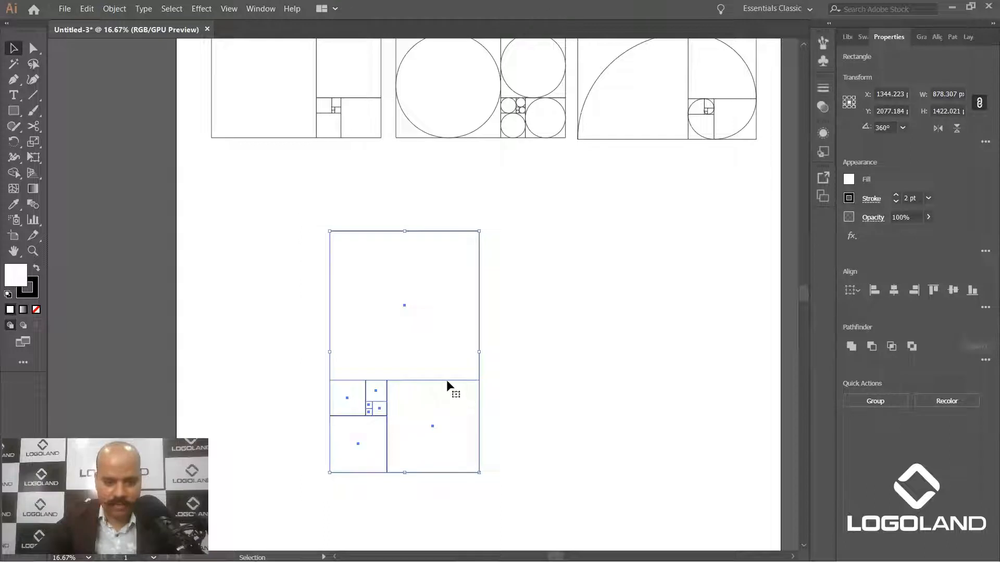
drag(446, 380, 517, 380)
click(636, 378)
Copy the grid's topmost, largest square horizontally so the copy touches its left edge
drag(549, 322, 403, 376)
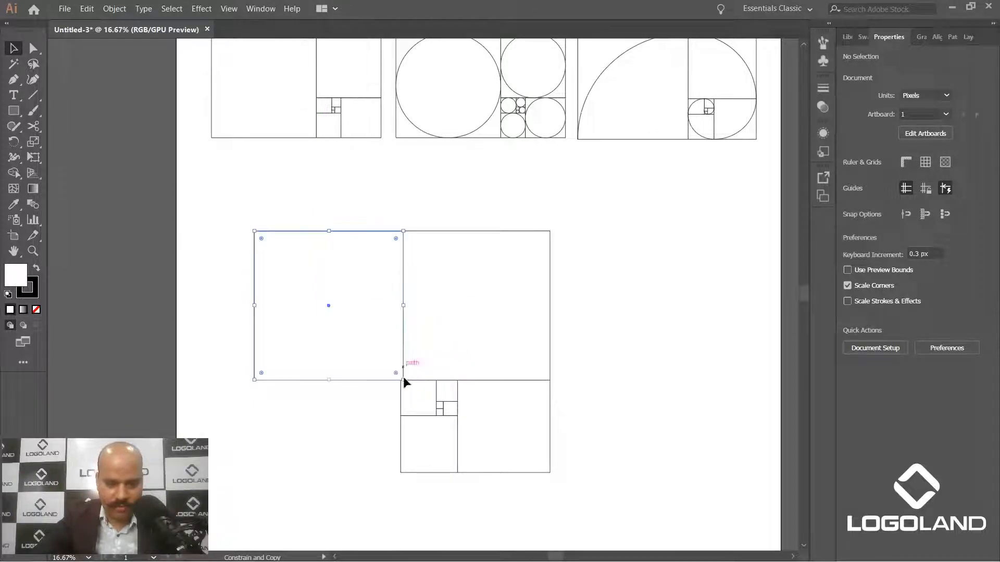
key(ctrl+=)
scroll(457, 398, left, 5)
key(ctrl+minus)
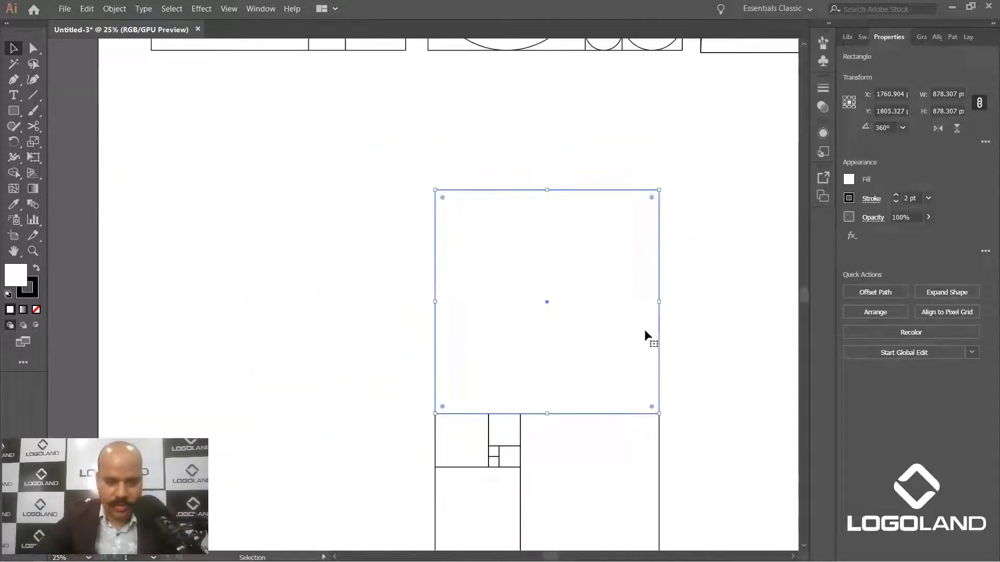
drag(659, 326, 435, 355)
Scale the copied square proportionally to about 1422 px, flush with the bottom edge of the grid
drag(384, 459, 477, 239)
drag(304, 195, 167, 332)
click(496, 371)
scroll(564, 336, up, 4)
scroll(542, 345, down, 9)
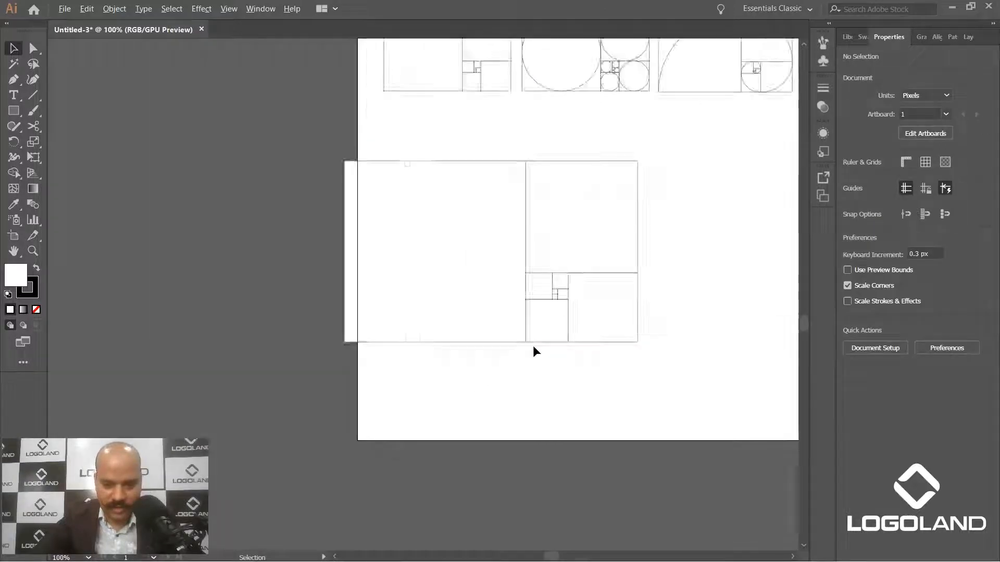
Select all nine squares of the grid and remove their fill
drag(623, 370, 544, 371)
scroll(342, 330, up, 3)
drag(161, 293, 457, 298)
drag(240, 203, 699, 410)
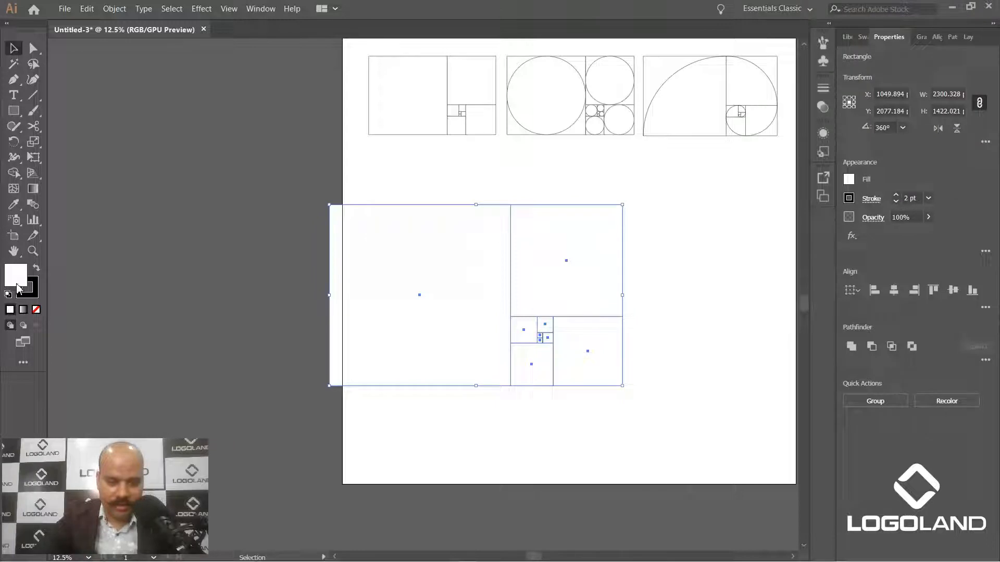
click(36, 310)
Scale the nine-square grid down proportionally and move it fully onto the artboard below the reference grids
drag(623, 386, 514, 281)
scroll(502, 211, up, 2)
drag(606, 248, 666, 270)
click(680, 270)
scroll(504, 324, up, 2)
scroll(504, 324, down, 3)
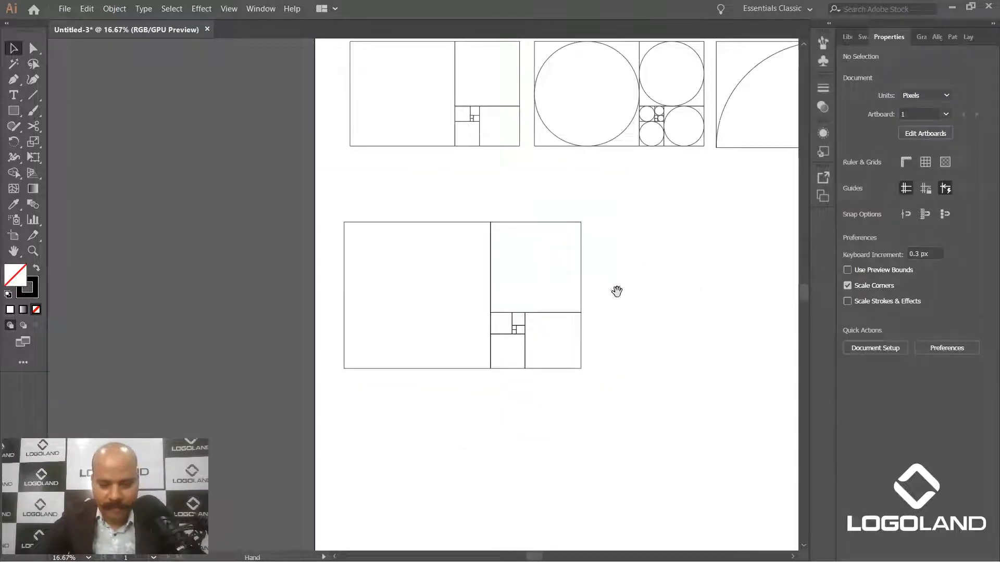
scroll(616, 291, up, 2)
drag(438, 368, 451, 370)
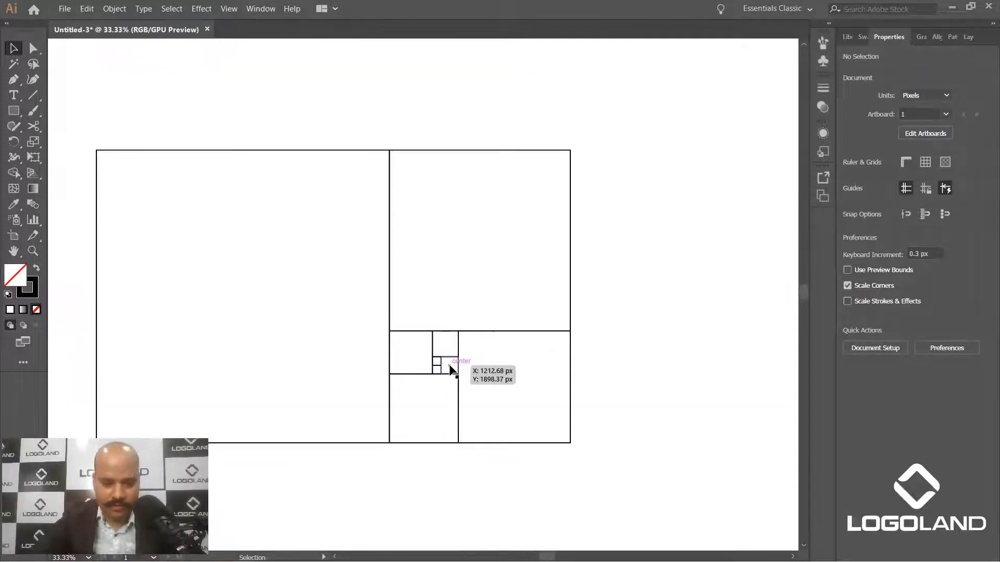
scroll(431, 286, down, 2)
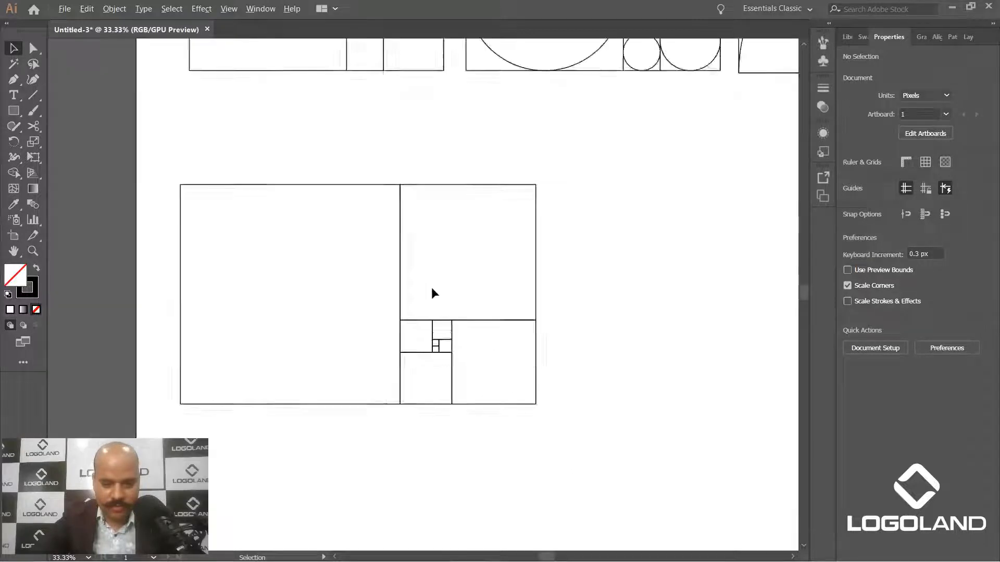
scroll(454, 411, up, 2)
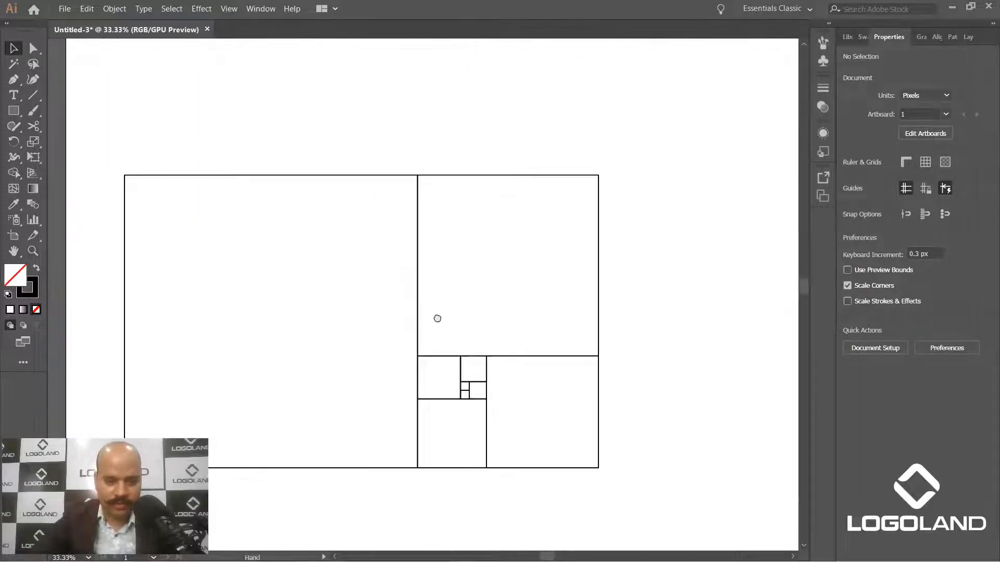
scroll(458, 322, down, 2)
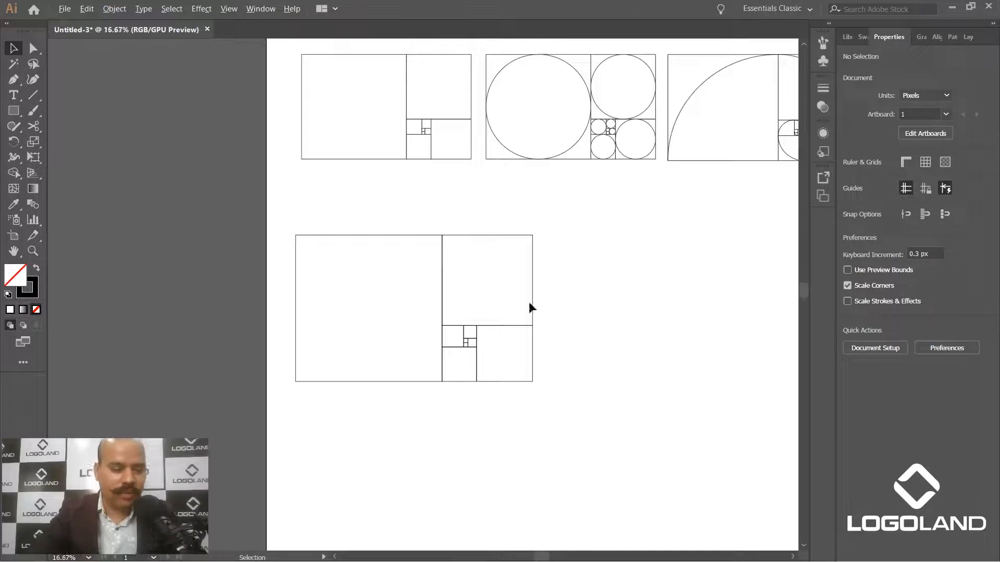
Examine how the smallest squares at the centre of the nine-square grid adjoin, selecting individual squares to check them
scroll(526, 351, up, 7)
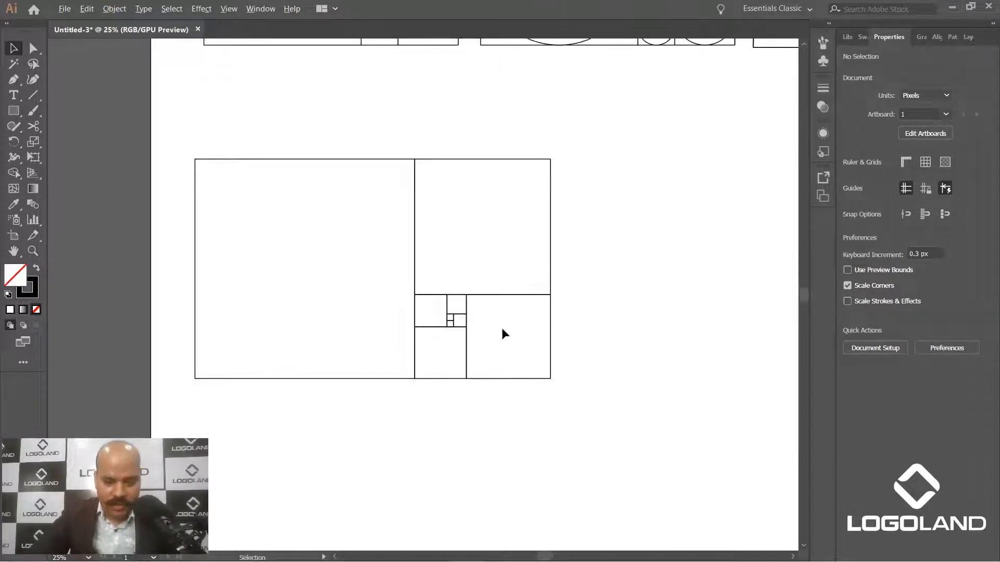
drag(433, 319, 437, 376)
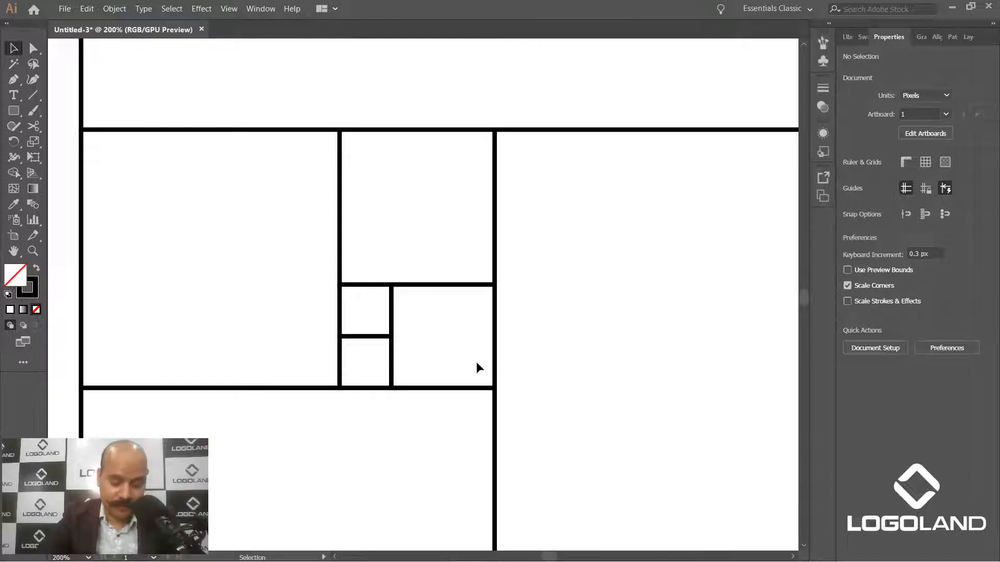
scroll(476, 361, down, 5)
scroll(476, 352, up, 7)
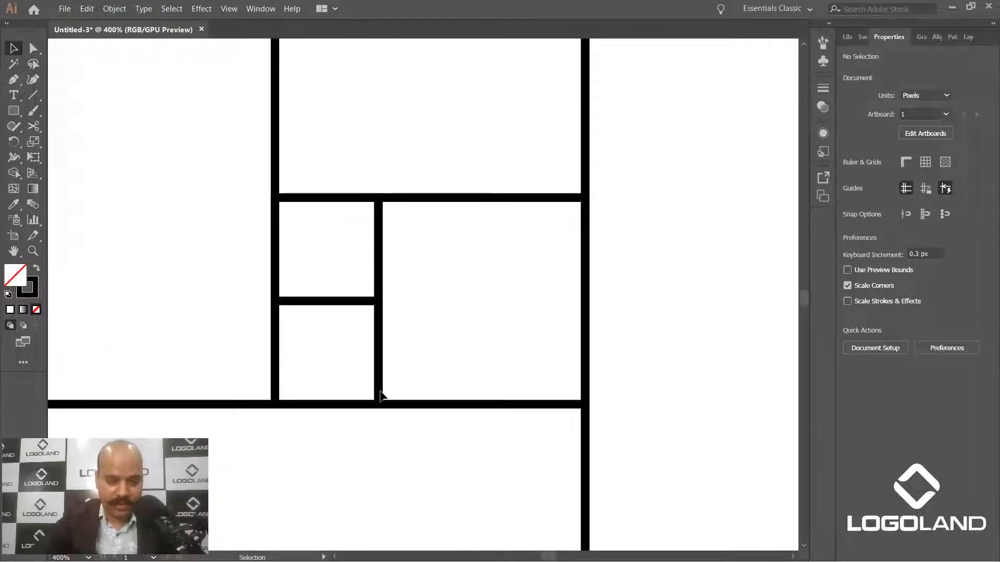
drag(338, 361, 368, 288)
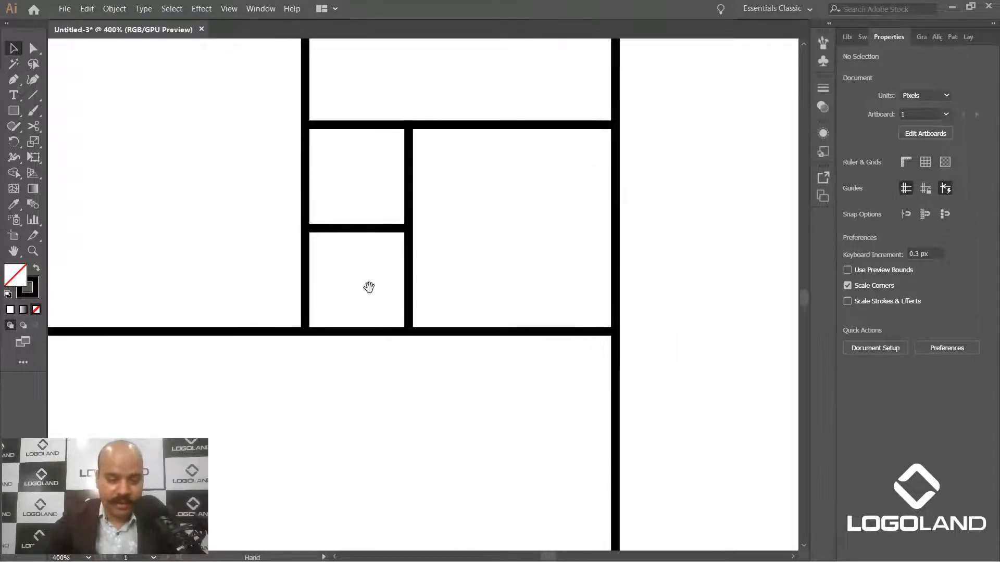
click(411, 264)
click(357, 332)
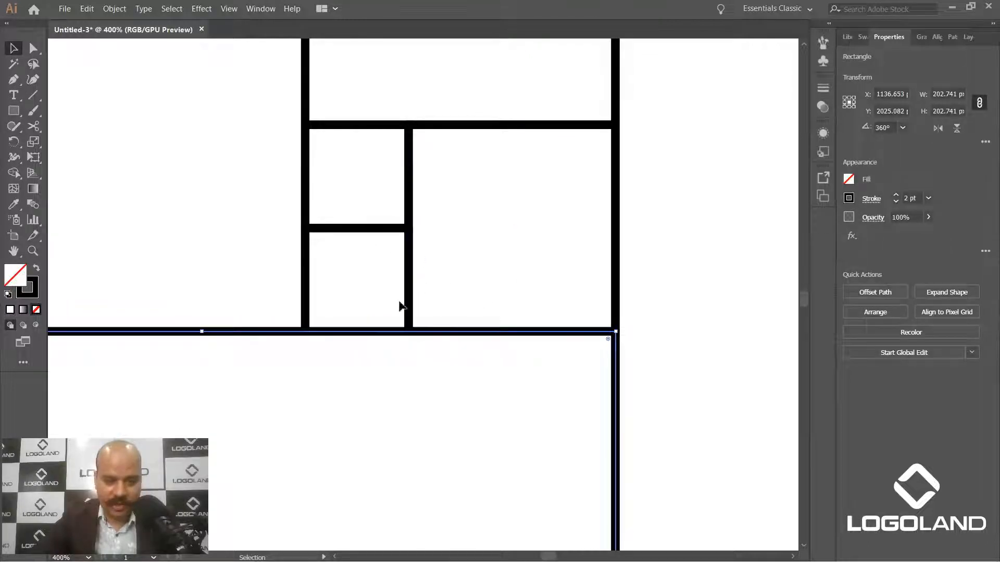
click(377, 296)
scroll(456, 277, up, 2)
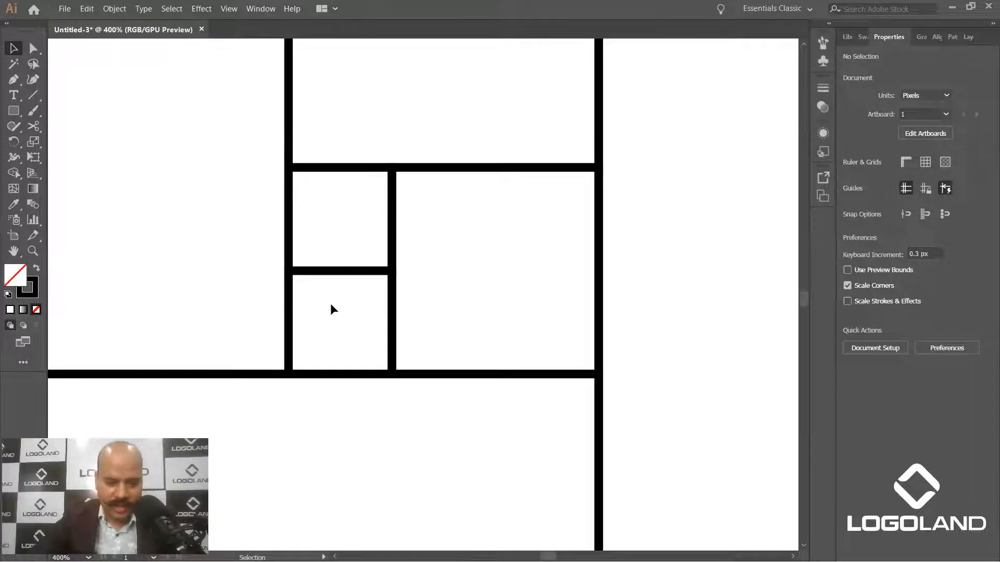
click(363, 348)
click(392, 323)
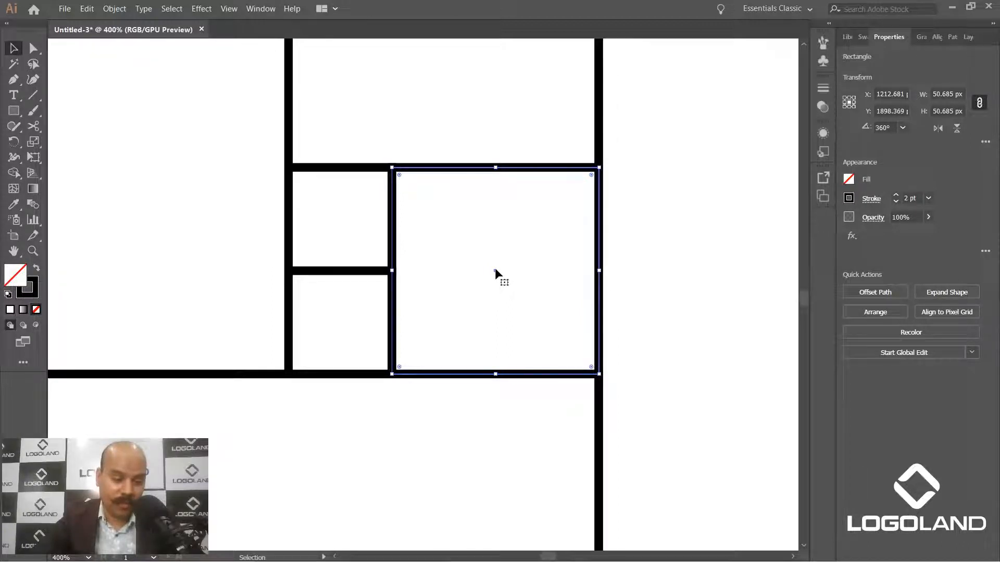
drag(459, 224, 422, 288)
scroll(451, 296, down, 1)
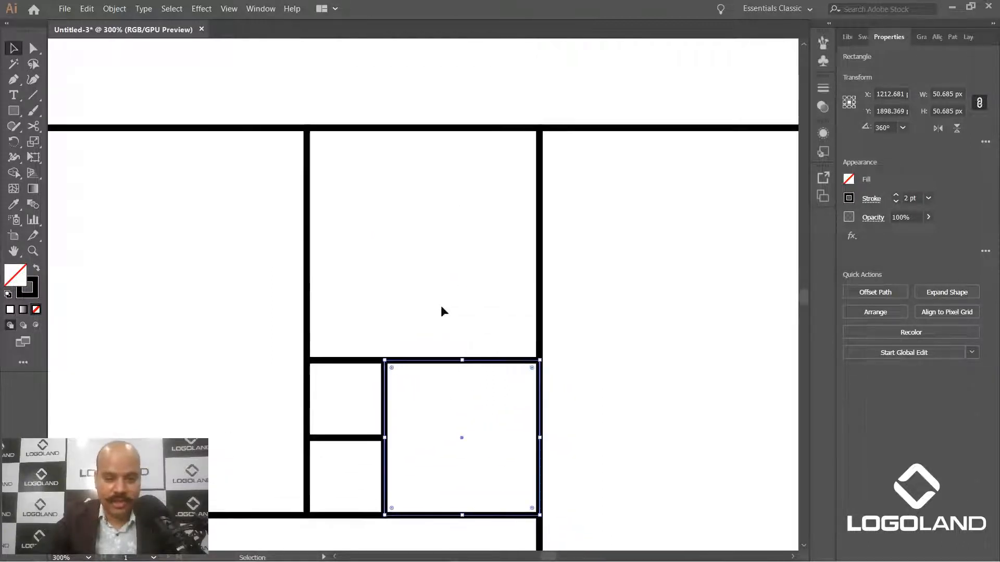
drag(451, 423, 453, 396)
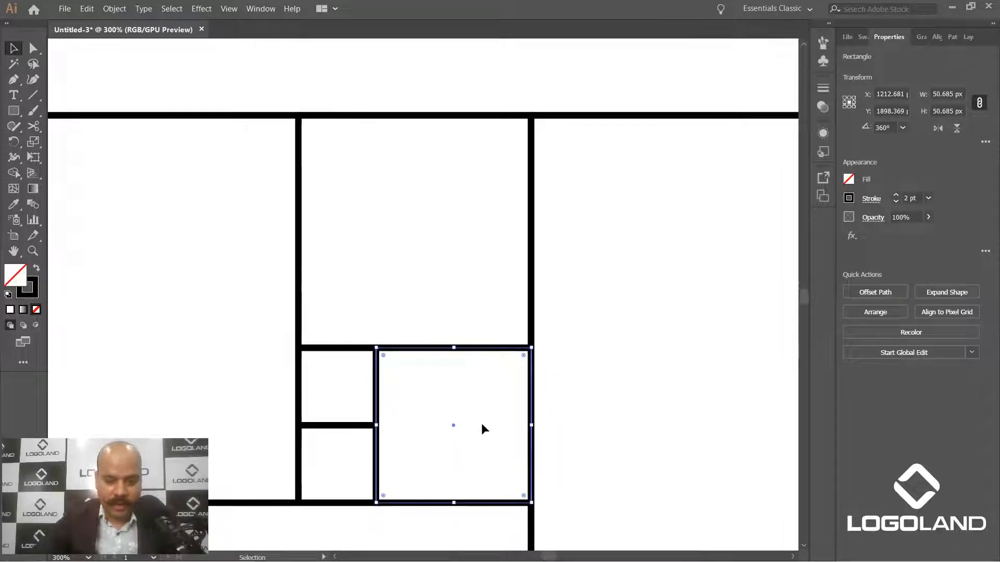
click(482, 423)
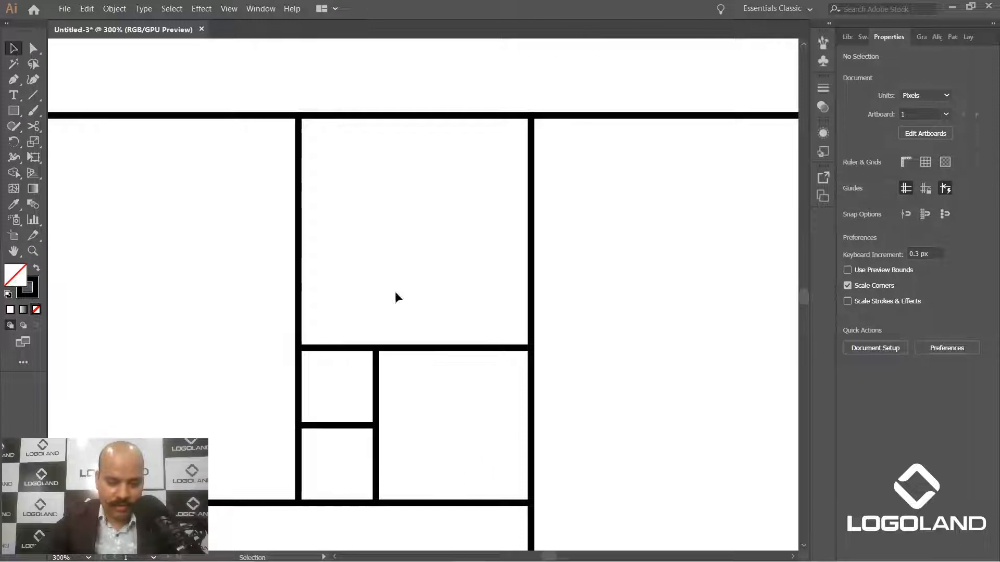
scroll(417, 323, up, 2)
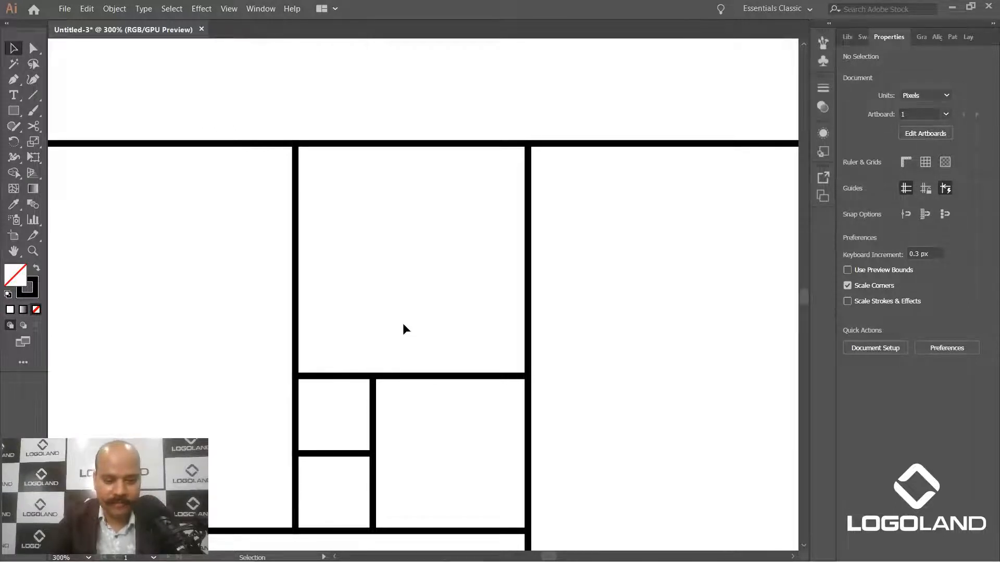
scroll(433, 289, down, 3)
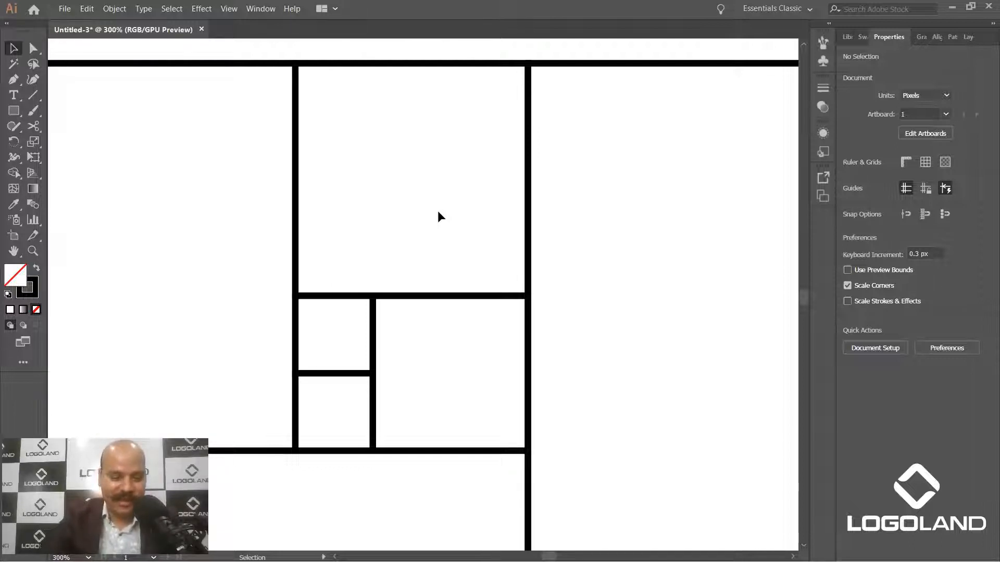
Examine the progression of the nine-square grid from its small central squares out to the two largest squares
scroll(450, 205, down, 3)
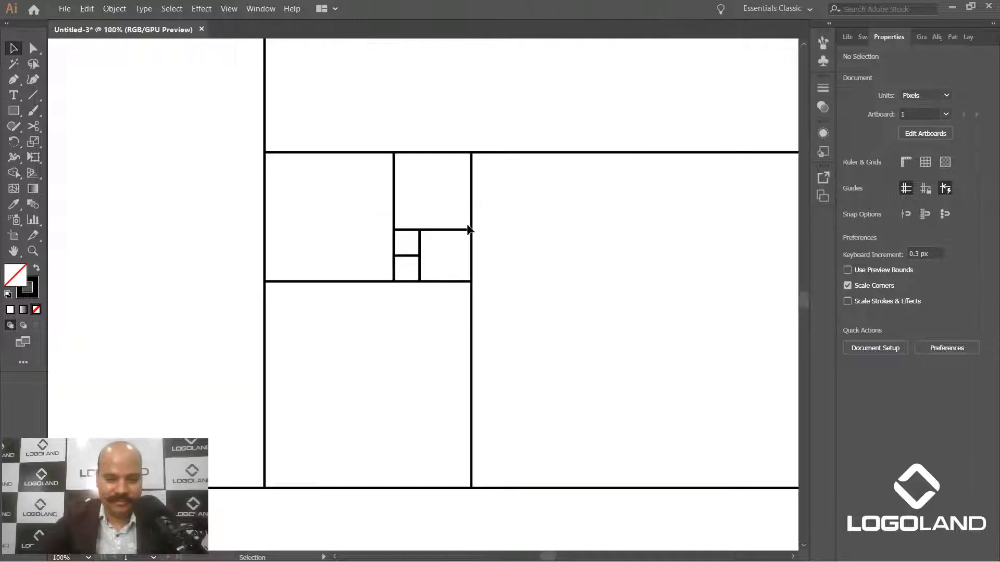
scroll(464, 244, down, 1)
scroll(453, 271, down, 3)
scroll(423, 295, up, 3)
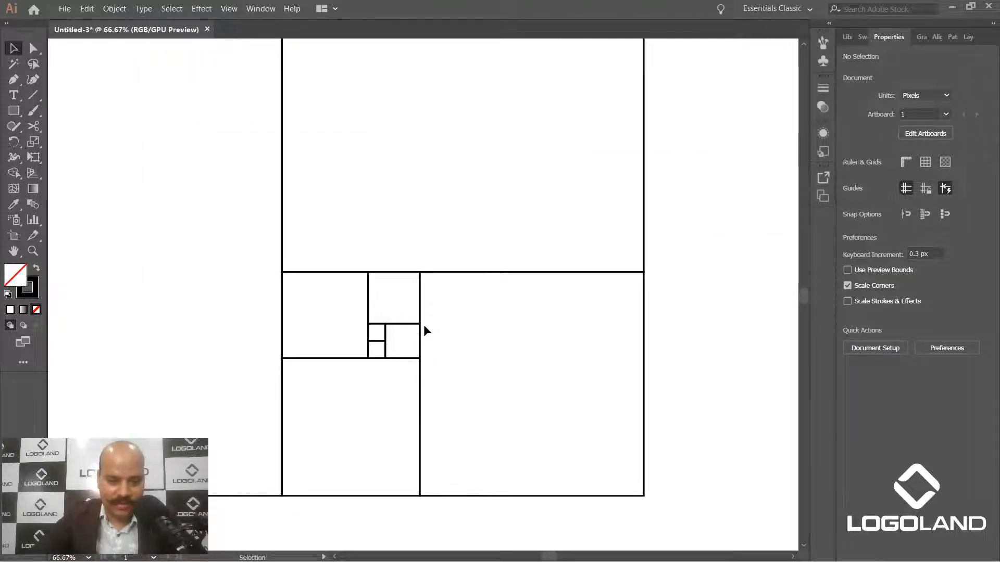
scroll(424, 327, up, 2)
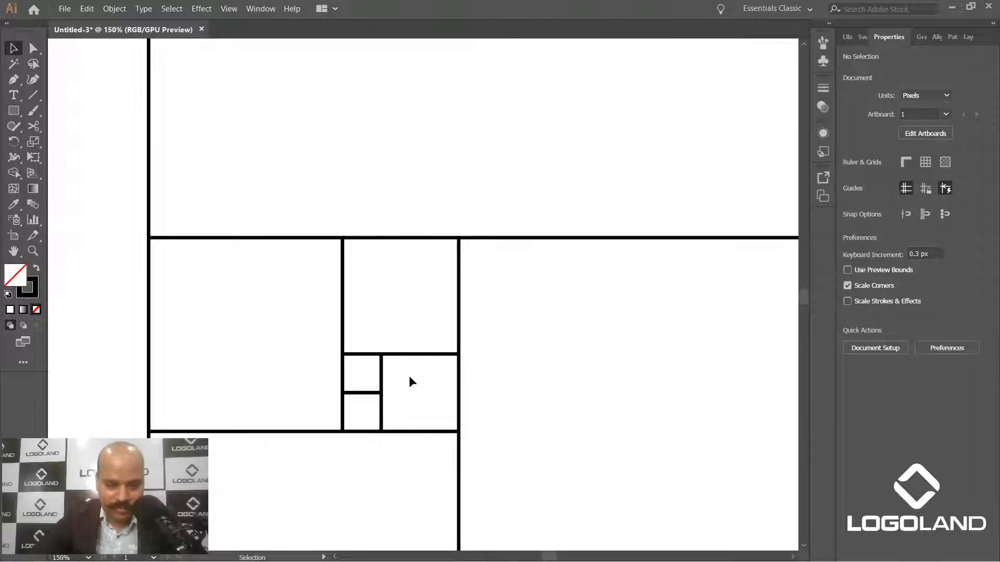
scroll(409, 382, down, 5)
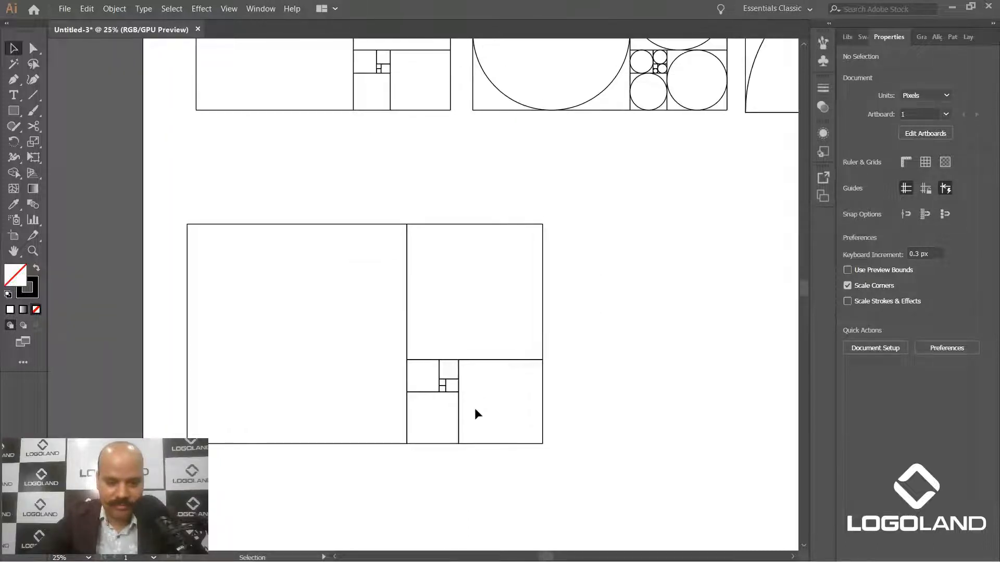
scroll(475, 413, up, 5)
scroll(436, 336, up, 1)
scroll(401, 341, up, 1)
drag(385, 342, 422, 332)
scroll(424, 324, down, 1)
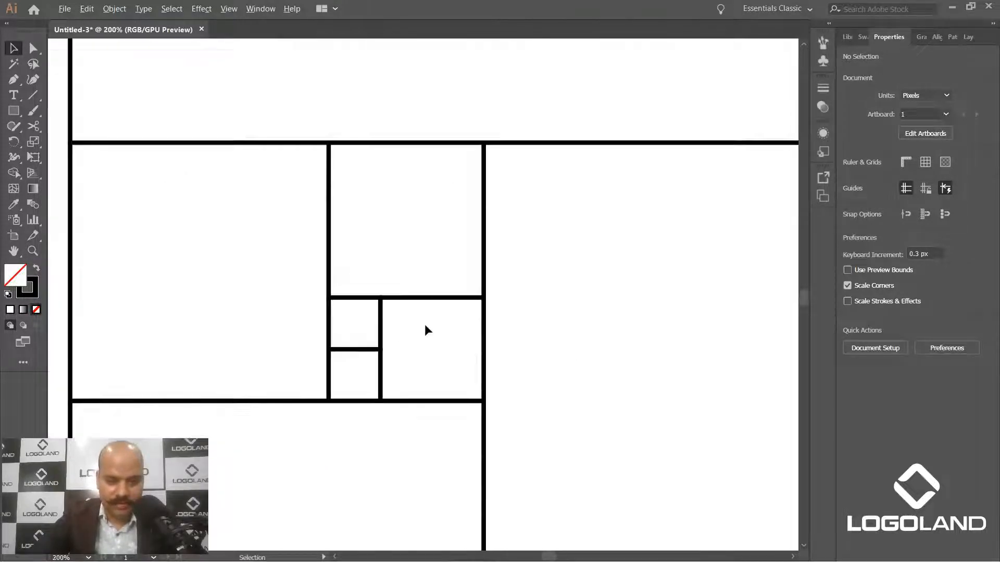
scroll(455, 330, up, 1)
scroll(448, 313, down, 5)
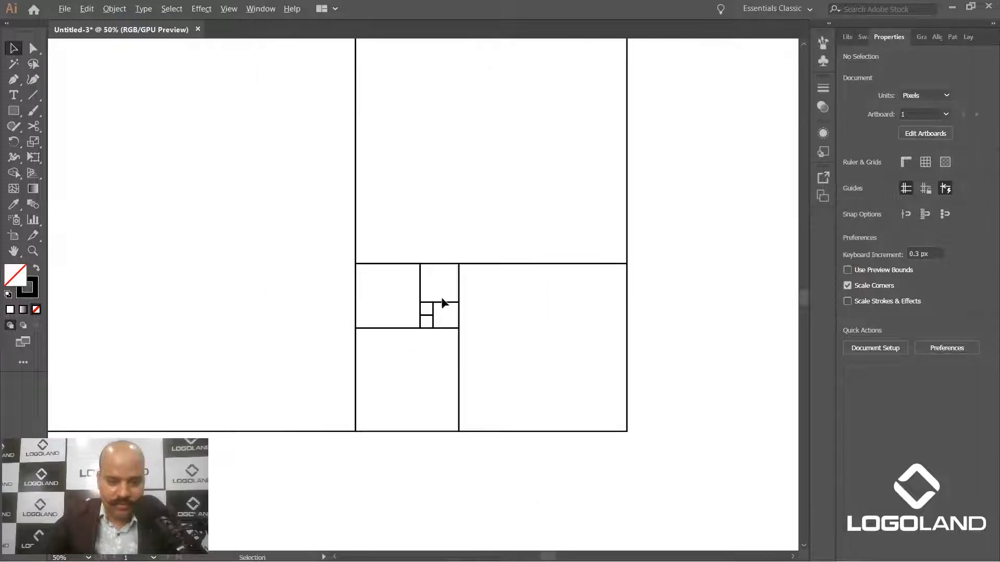
scroll(480, 264, down, 1)
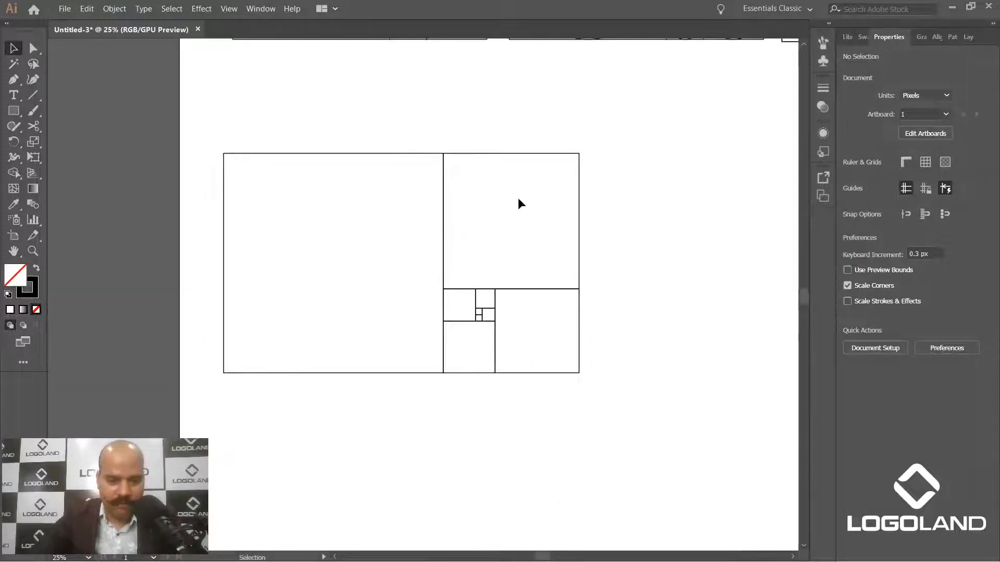
click(379, 154)
click(508, 154)
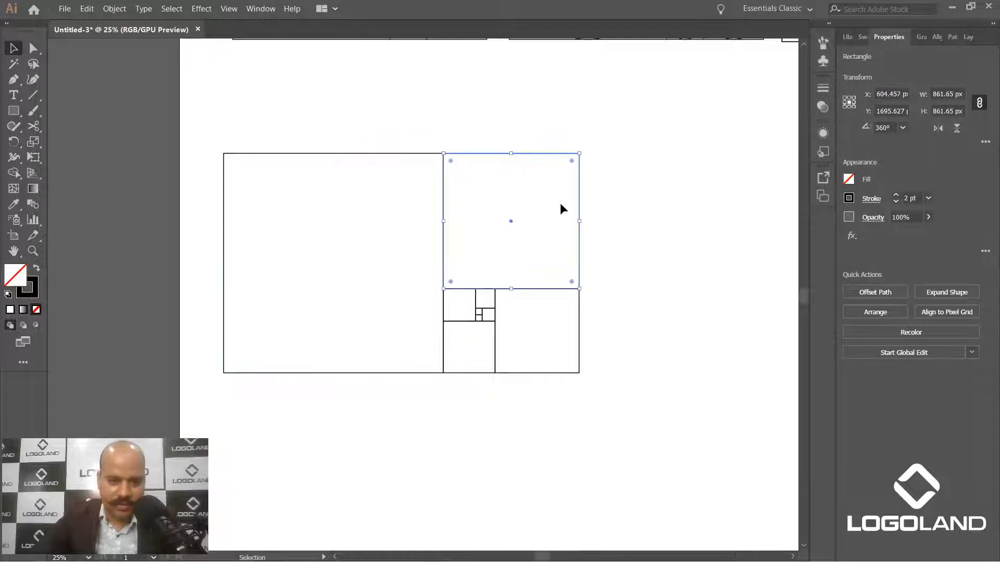
click(602, 246)
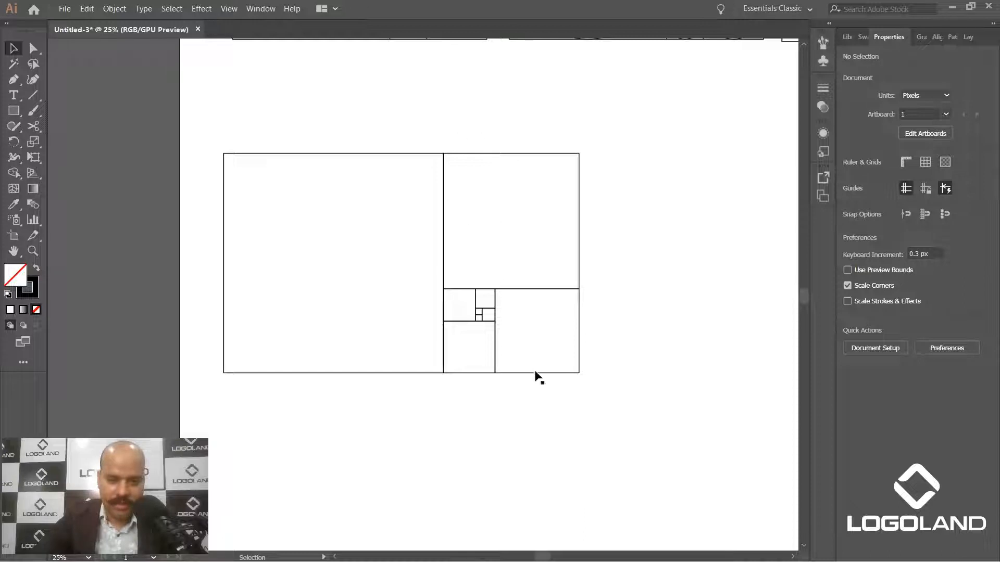
key(ctrl+equal)
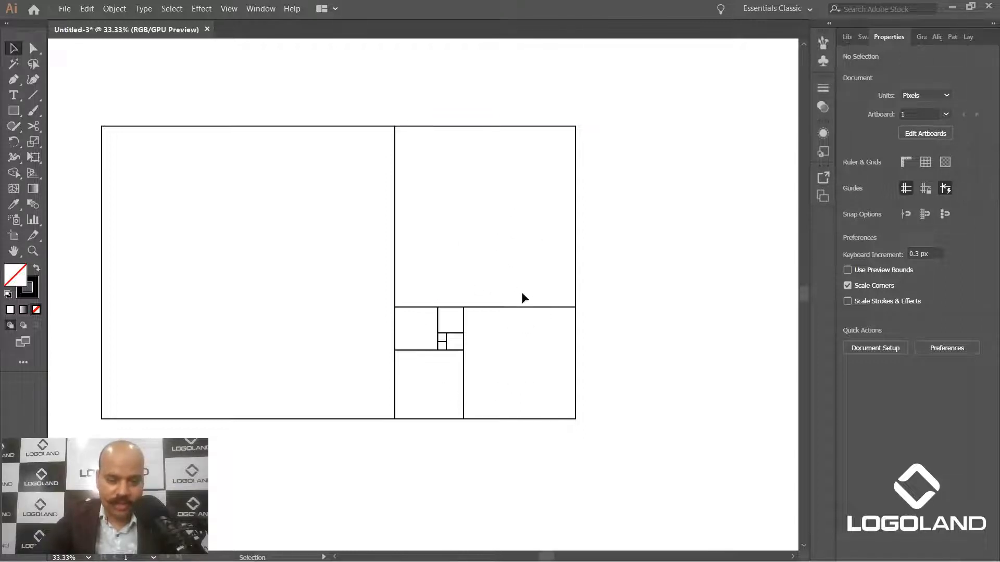
scroll(491, 257, down, 3)
scroll(514, 222, up, 1)
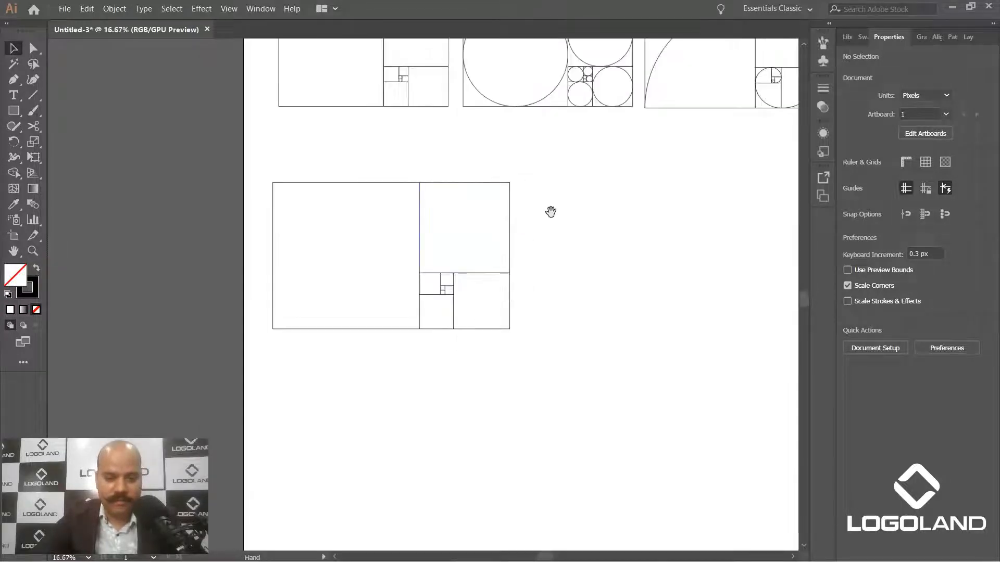
Select all nine squares of the large grid and copy them horizontally to the empty area on its right
drag(551, 211, 486, 252)
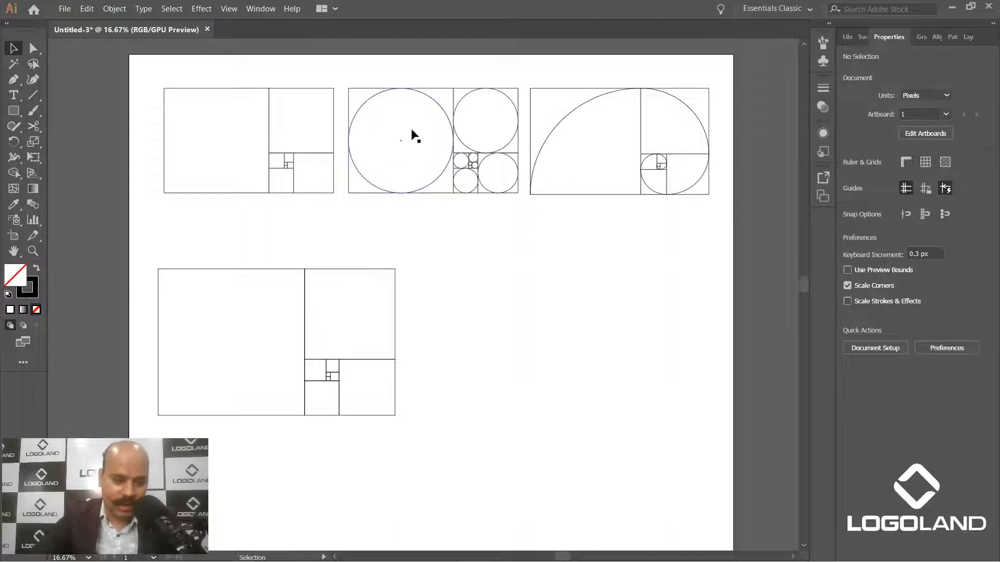
drag(491, 328, 487, 270)
drag(445, 339, 458, 334)
drag(466, 276, 482, 302)
drag(190, 186, 521, 398)
drag(449, 337, 319, 276)
drag(315, 240, 564, 251)
click(544, 350)
Switch to the Ellipse tool for drawing inside the copied grid
scroll(498, 207, up, 1)
drag(179, 180, 160, 212)
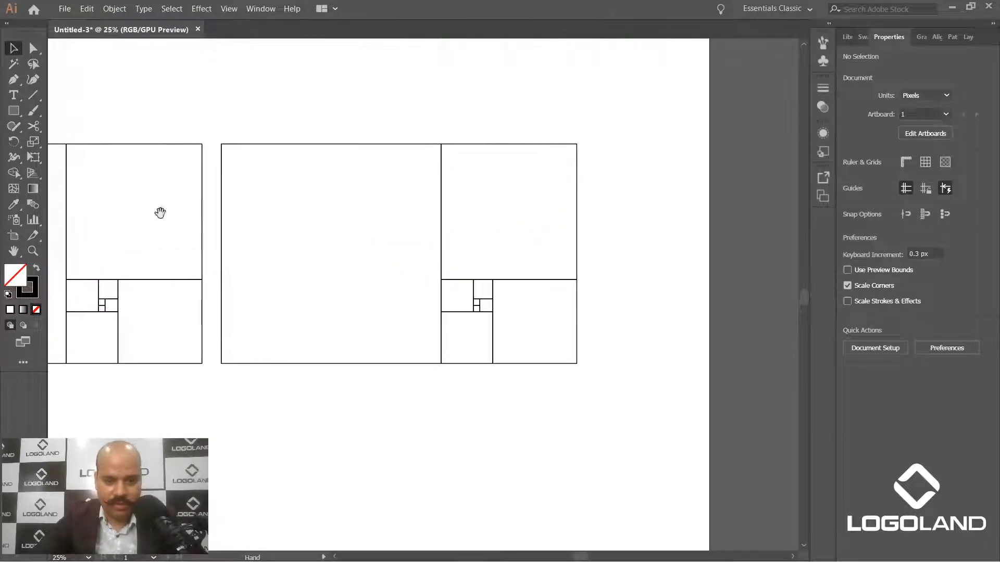
drag(13, 111, 63, 139)
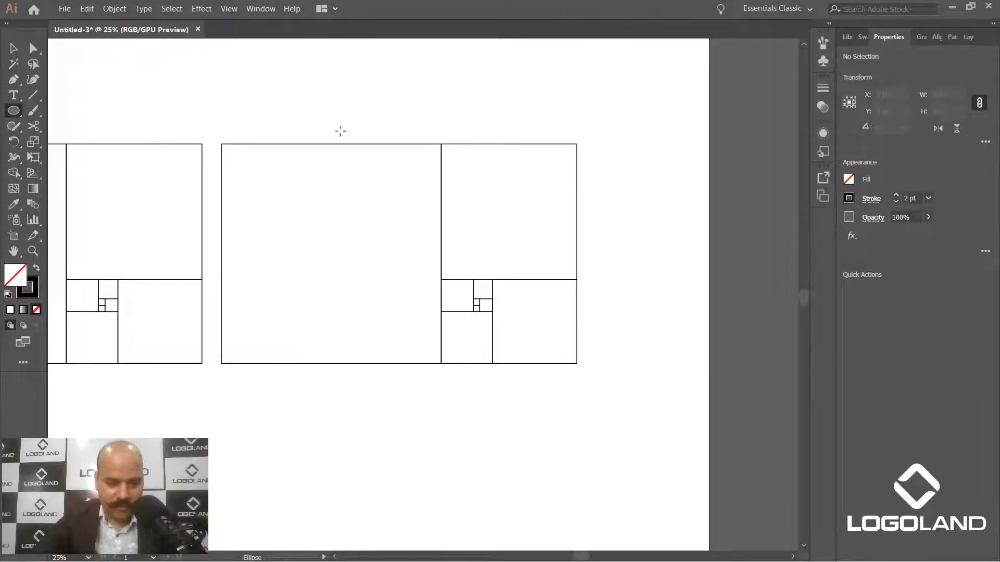
drag(328, 254, 367, 364)
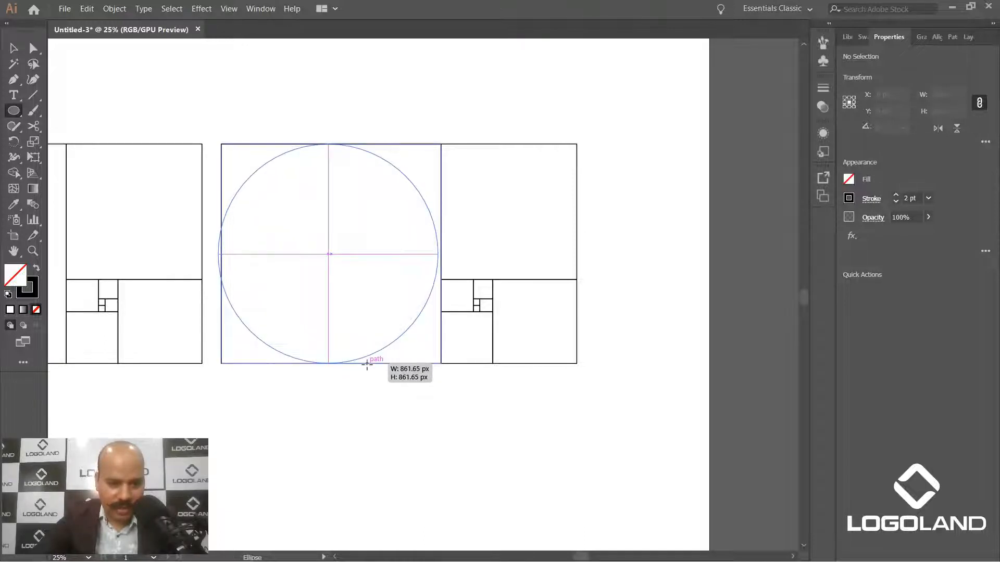
drag(367, 364, 367, 365)
key(ctrl+z)
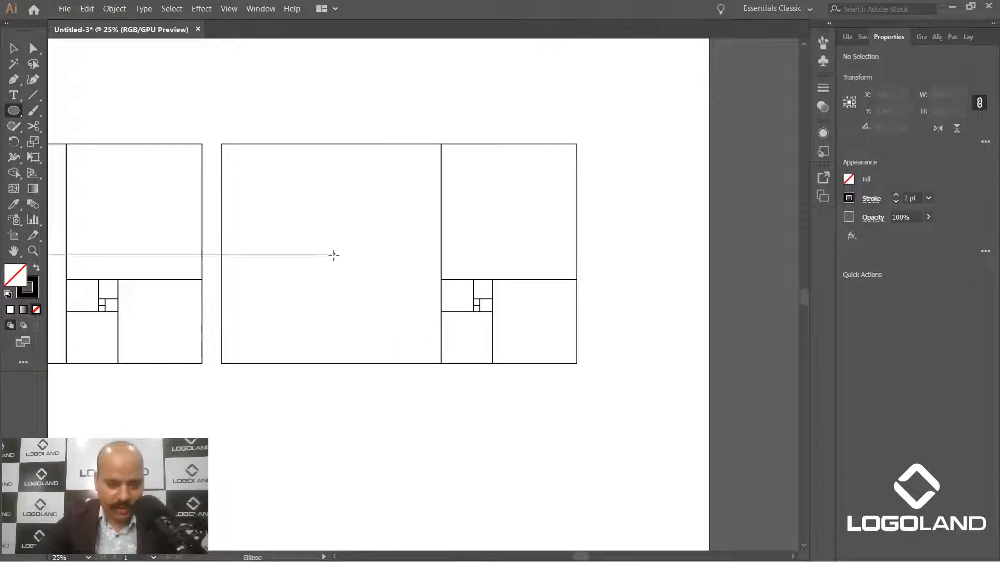
alt+click(334, 255)
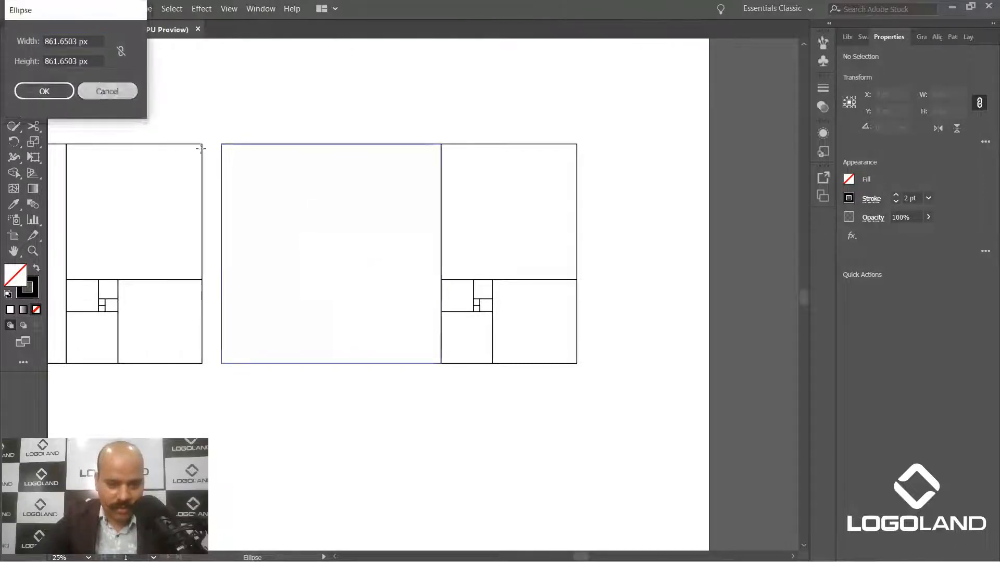
key(Escape)
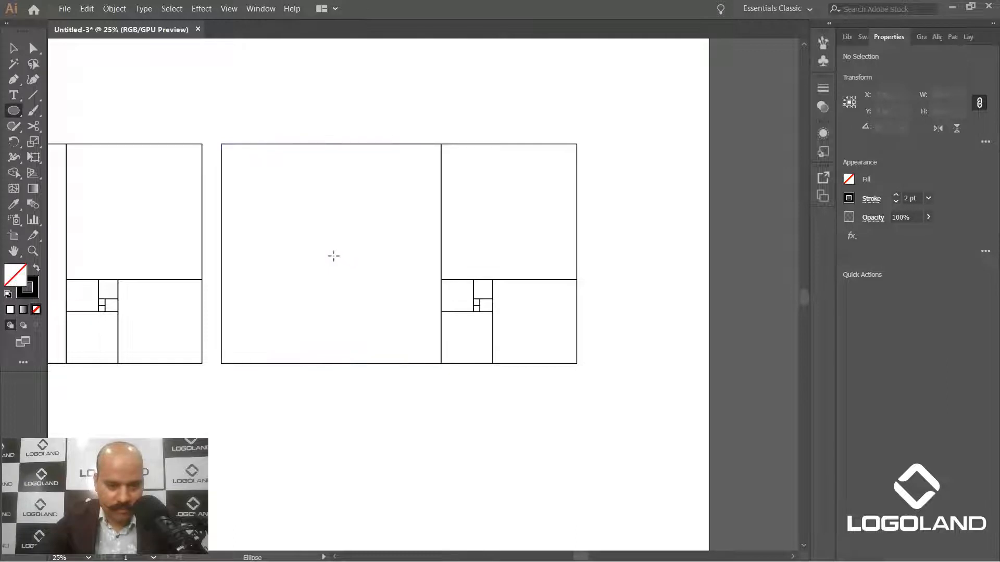
Draw circles from the centres of the copied grid's two largest squares, about 862 px and 532 px, touching the squares' sides
drag(330, 254, 440, 259)
scroll(442, 286, right, 3)
scroll(368, 201, up, 1)
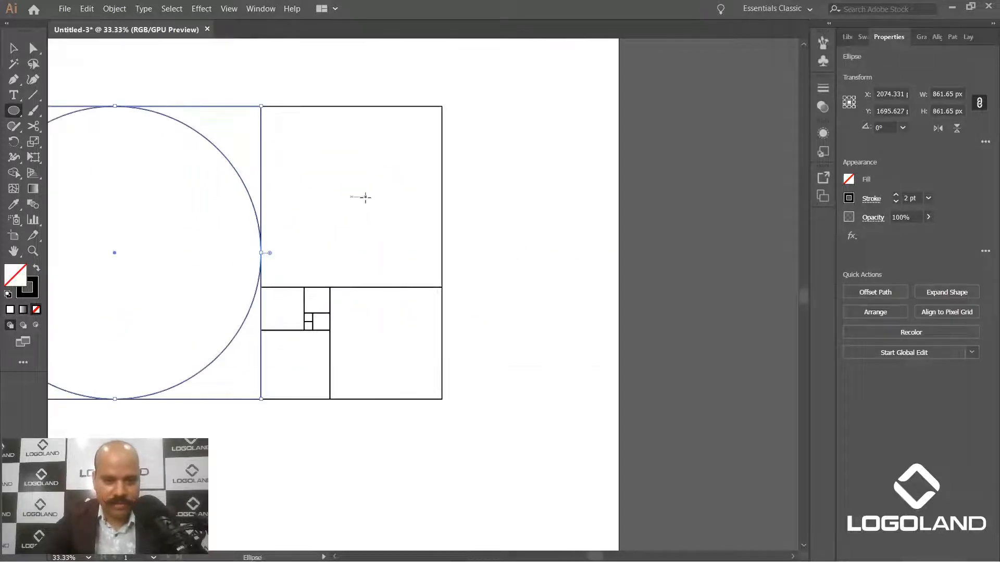
drag(352, 197, 443, 258)
Draw inscribed circles from the centres of the copied grid's third- and fourth-largest squares, about 329 px and 203 px
drag(376, 322, 369, 282)
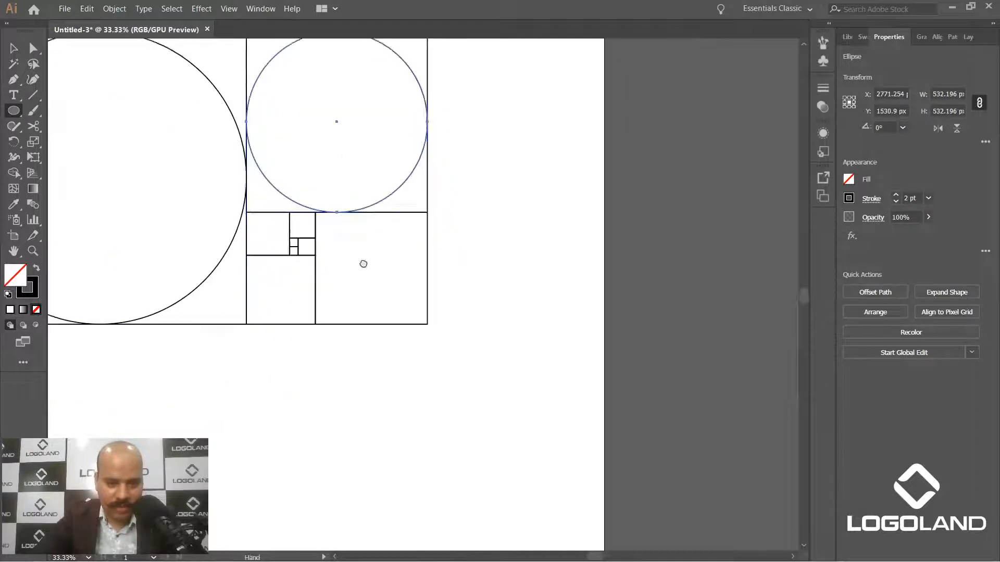
scroll(369, 281, up, 1)
drag(360, 243, 445, 326)
drag(284, 278, 379, 266)
scroll(316, 263, up, 1)
key(ctrl+z)
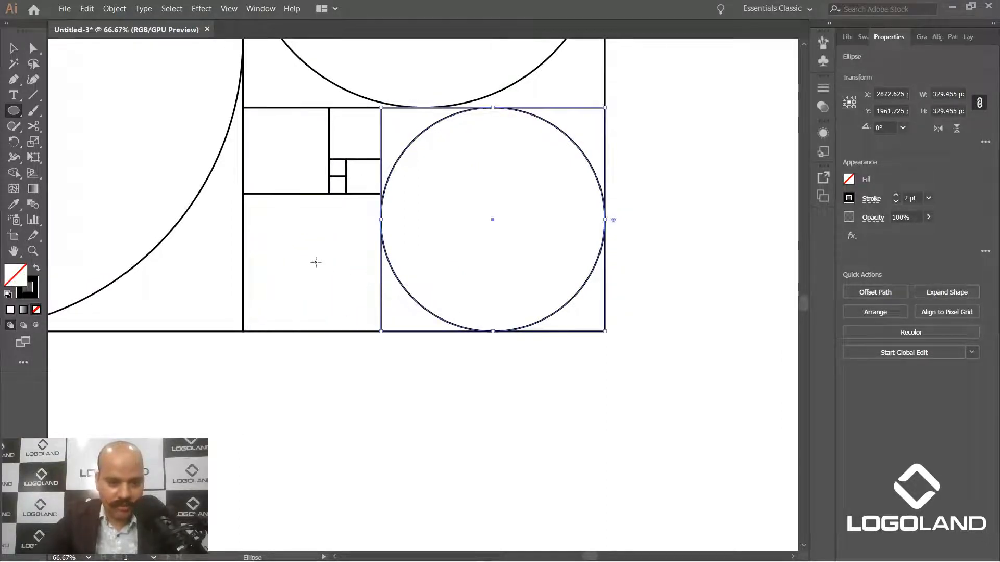
drag(312, 262, 380, 271)
Draw a circle about 127 px from the centre of the copied grid's fifth-largest square, touching its sides
scroll(360, 193, up, 3)
drag(263, 156, 448, 343)
scroll(375, 235, down, 1)
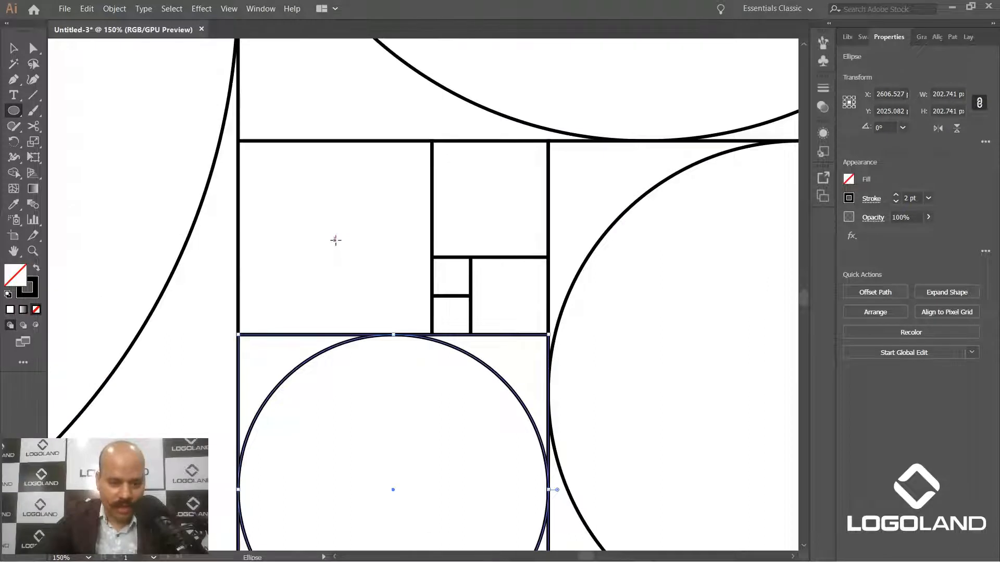
drag(404, 259, 433, 242)
drag(469, 213, 343, 224)
scroll(359, 208, up, 1)
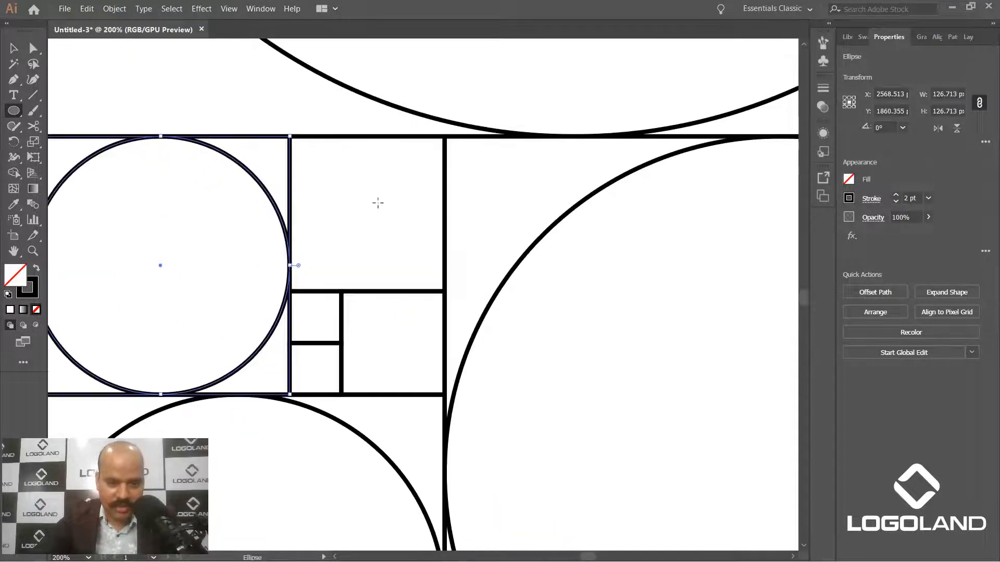
Draw inscribed circles from the centres of the copied grid's remaining smaller squares, including circles of about 51 px and 25 px
drag(369, 214, 444, 219)
drag(401, 350, 426, 253)
scroll(360, 253, up, 1)
drag(292, 234, 357, 219)
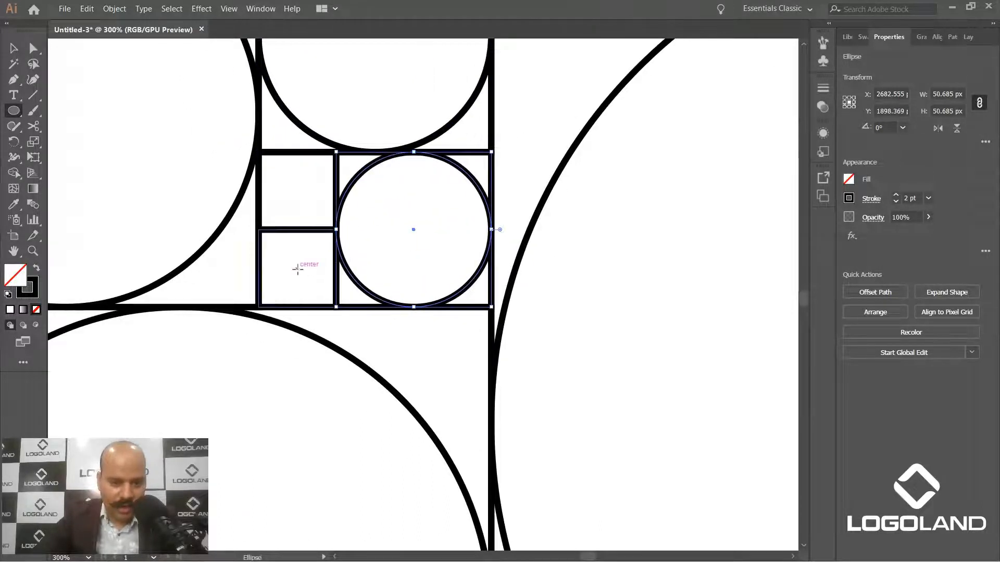
drag(297, 268, 336, 266)
scroll(328, 232, down, 5)
scroll(332, 227, down, 4)
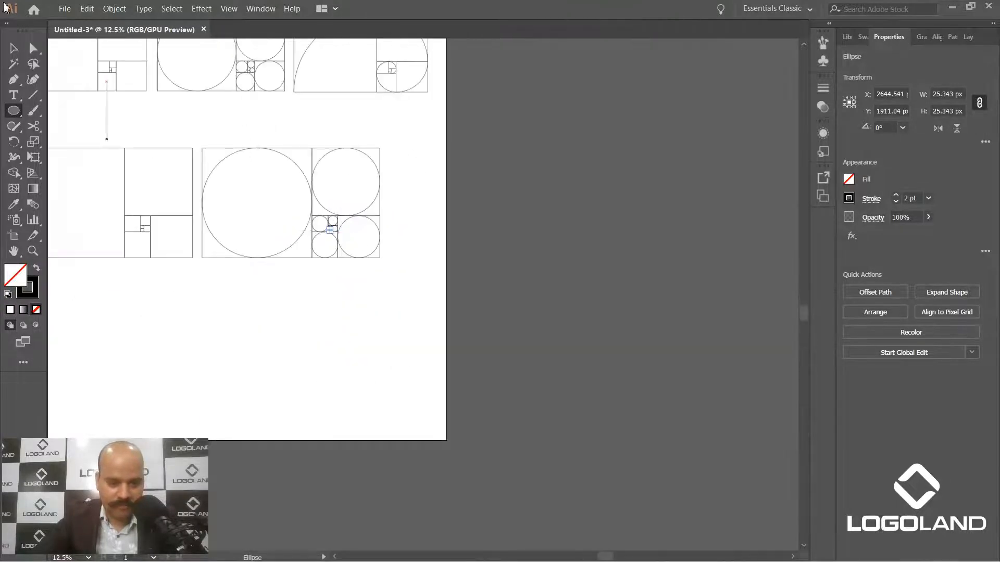
Examine the finished grid and its circle version against the three reference diagrams at the top of the artboard
click(14, 48)
click(110, 210)
drag(327, 312, 460, 327)
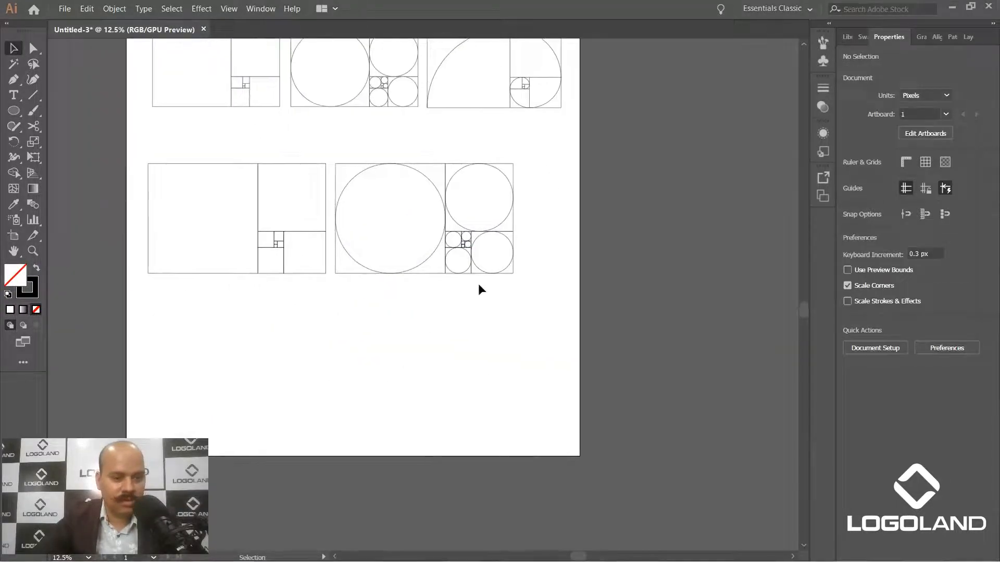
drag(482, 258, 488, 318)
drag(520, 219, 492, 282)
scroll(494, 279, up, 1)
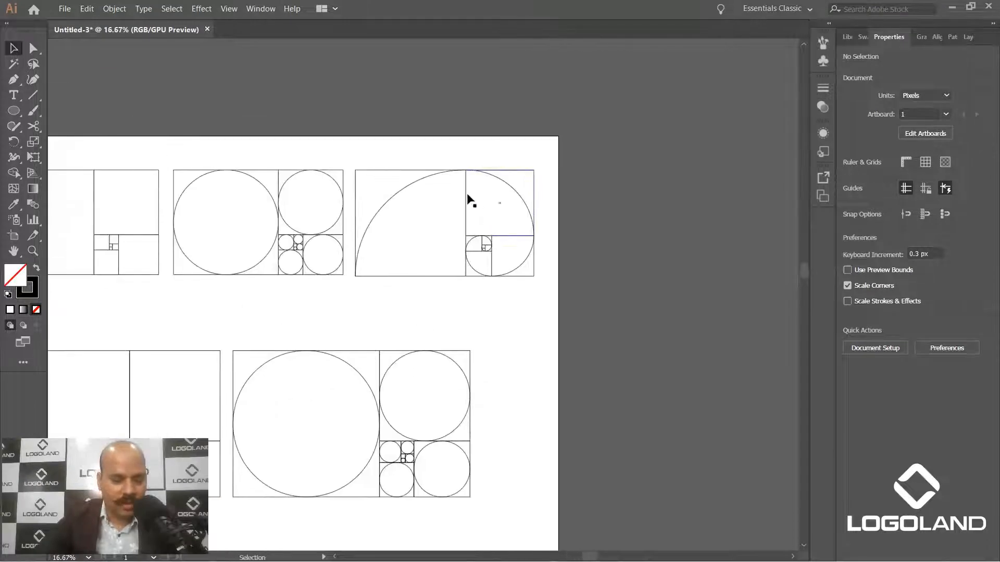
drag(472, 287, 541, 244)
scroll(412, 270, down, 1)
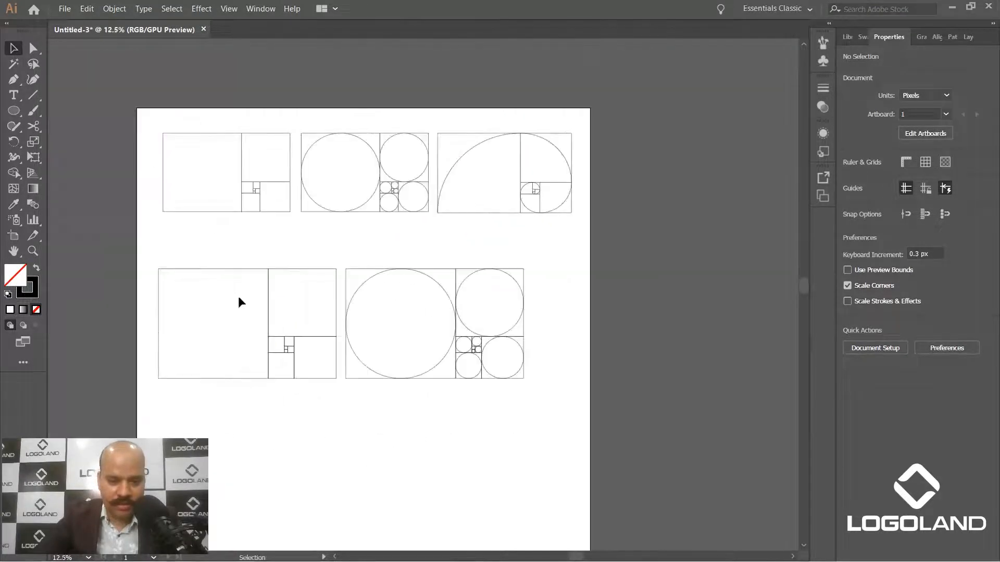
Move the plain grid and its circle version together off the artboard, into the space just above it
drag(318, 357, 500, 417)
scroll(508, 365, down, 2)
drag(488, 382, 419, 325)
drag(416, 283, 429, 157)
scroll(442, 177, up, 1)
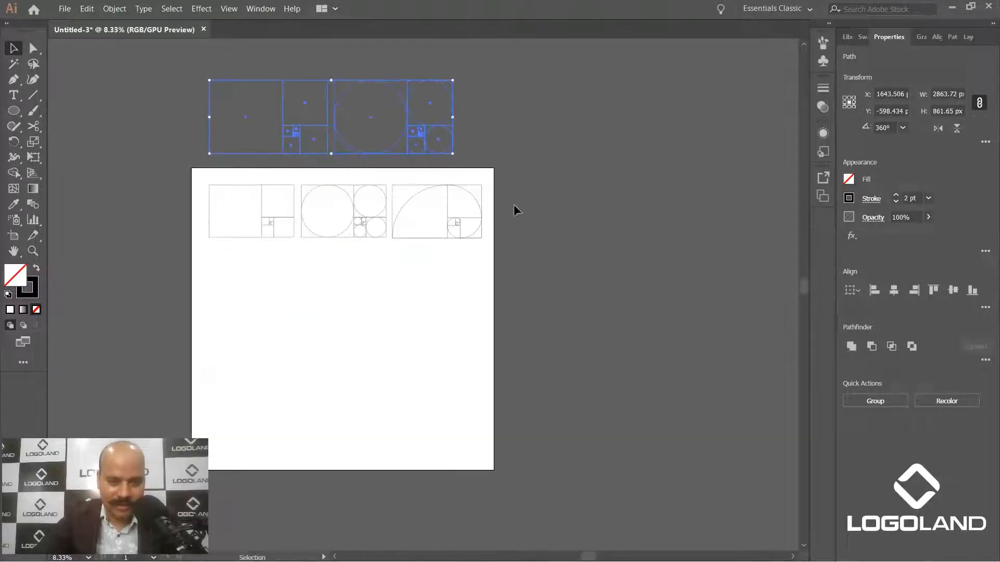
drag(419, 256, 468, 327)
scroll(332, 216, up, 1)
click(154, 139)
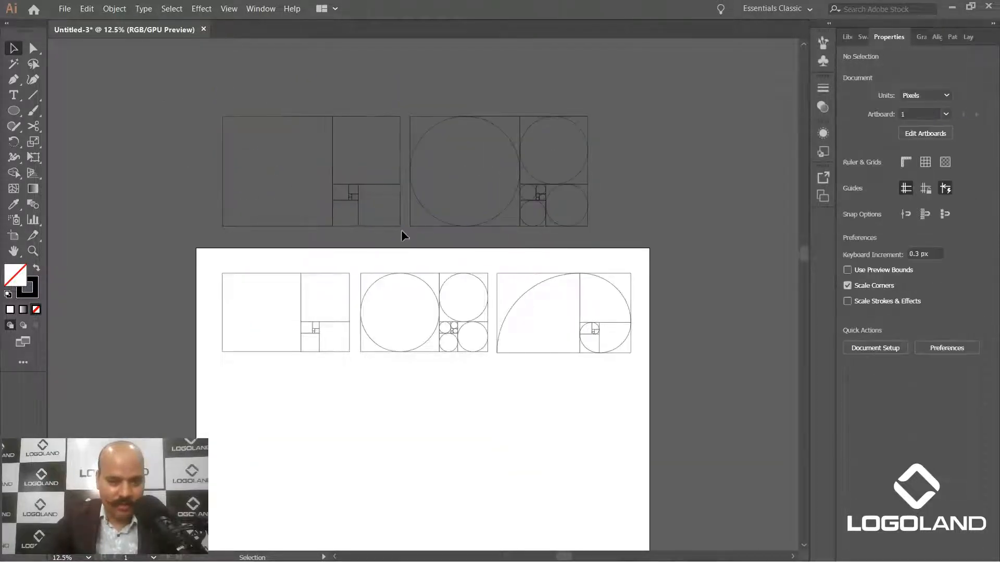
Duplicate the plain square grid from above the artboard into the empty area below the first reference diagram
drag(403, 232, 250, 156)
drag(387, 240, 324, 139)
drag(295, 105, 339, 372)
click(404, 362)
drag(405, 362, 426, 300)
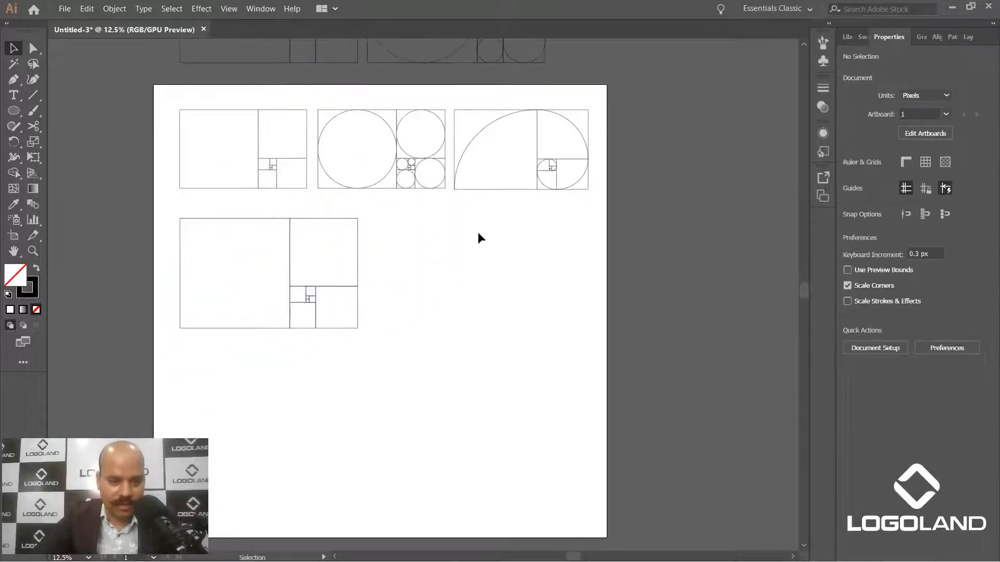
Draw a circle with a radius of about 248 px in the empty area beside the duplicated grid
scroll(477, 232, up, 1)
drag(455, 225, 407, 258)
drag(409, 323, 459, 299)
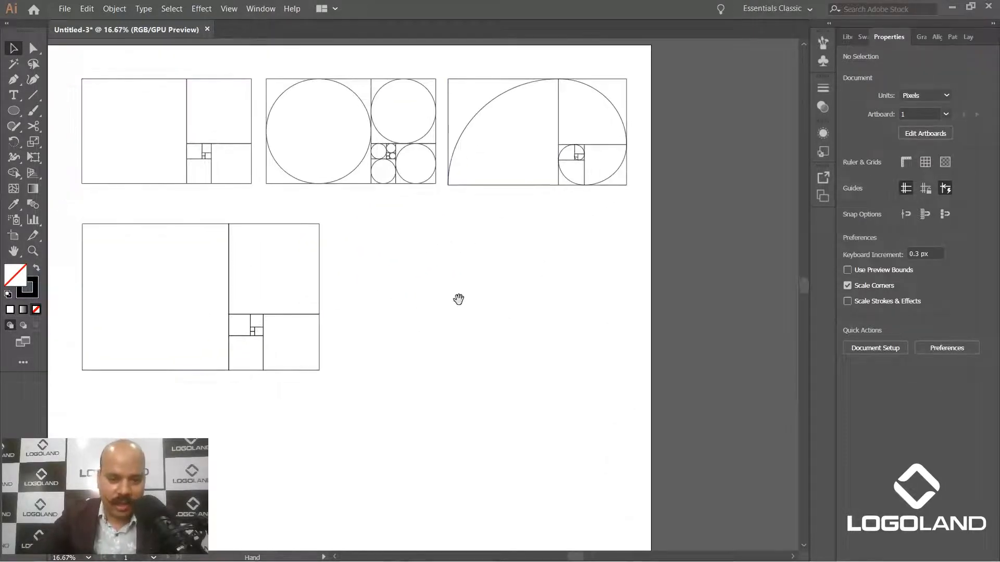
click(13, 110)
drag(471, 350, 379, 265)
drag(344, 223, 428, 307)
Delete the circle's right half and lower-left segment, leaving only the upper-left quarter arc
click(14, 48)
key(a)
scroll(432, 280, up, 2)
drag(464, 241, 395, 289)
key(Delete)
click(340, 334)
key(Delete)
key(v)
click(226, 172)
scroll(322, 189, down, 1)
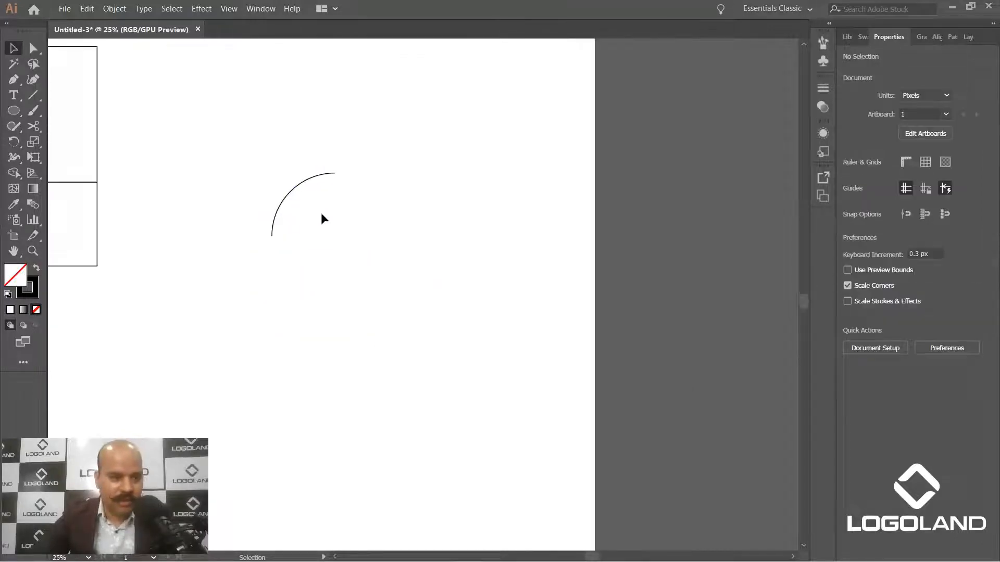
Duplicate the quarter arc a short distance horizontally to its right
drag(320, 205, 474, 285)
drag(416, 228, 498, 310)
drag(449, 265, 489, 267)
scroll(505, 261, up, 2)
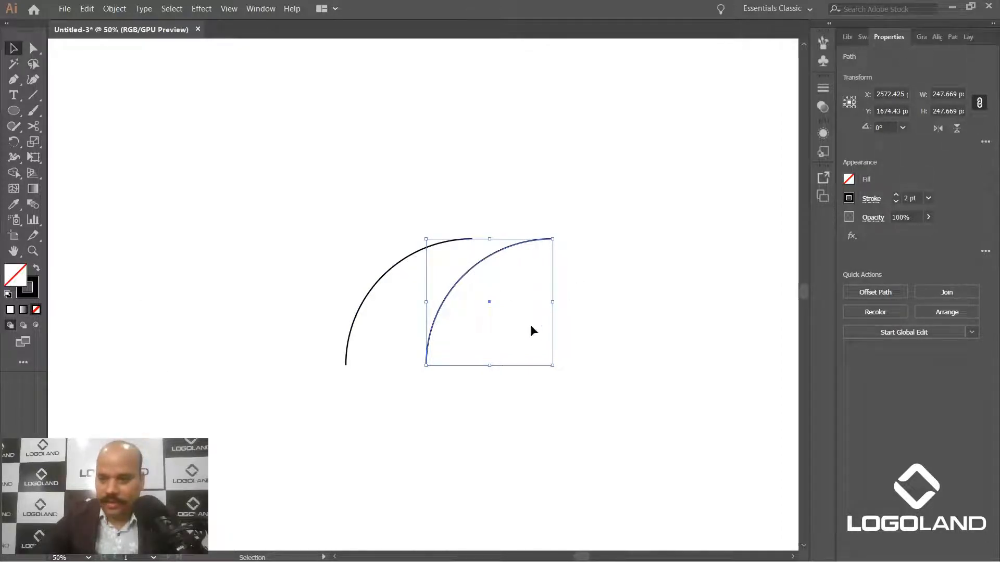
click(607, 202)
Scale the duplicated arc down proportionally by dividing its width by 1.618
click(548, 239)
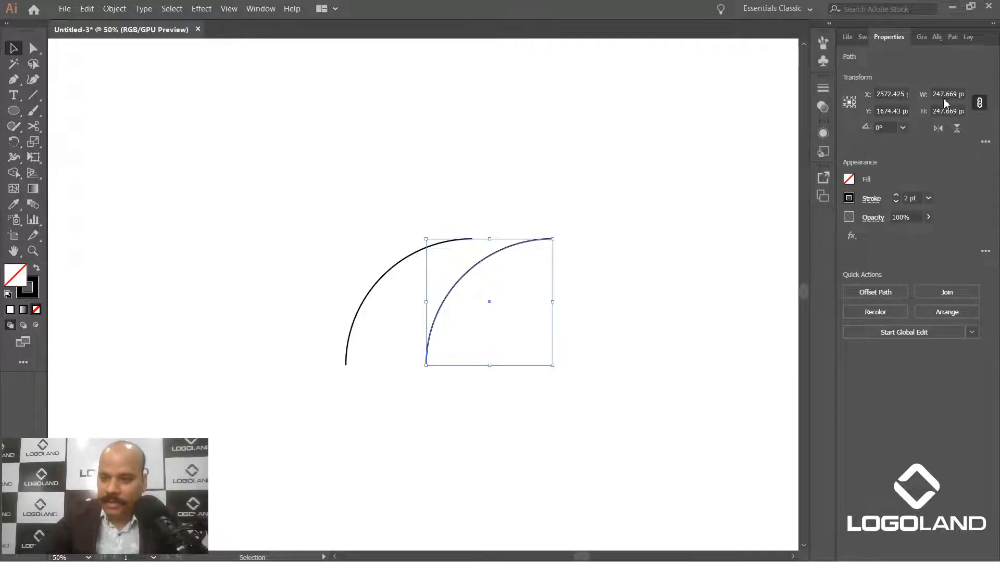
click(978, 103)
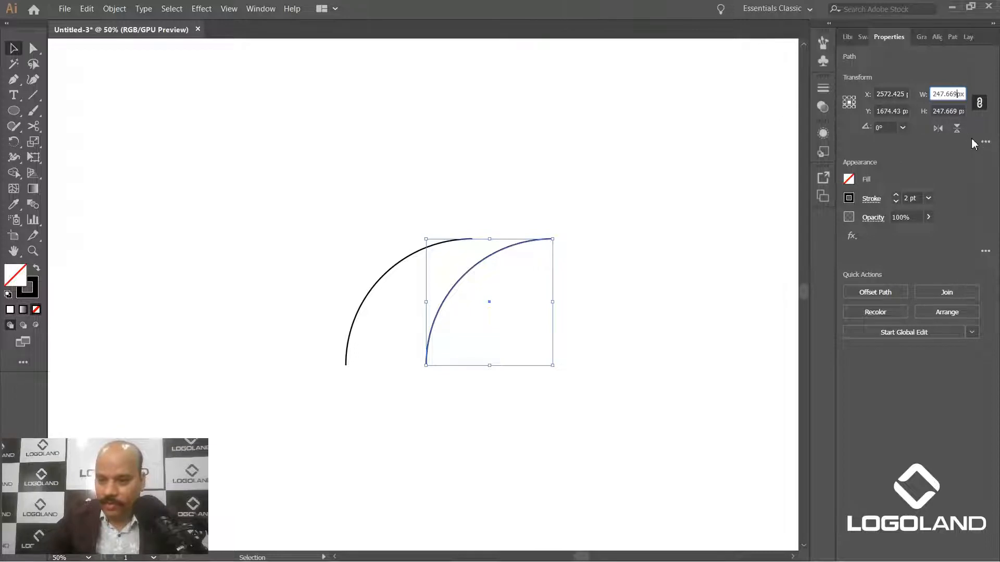
text(/1.)
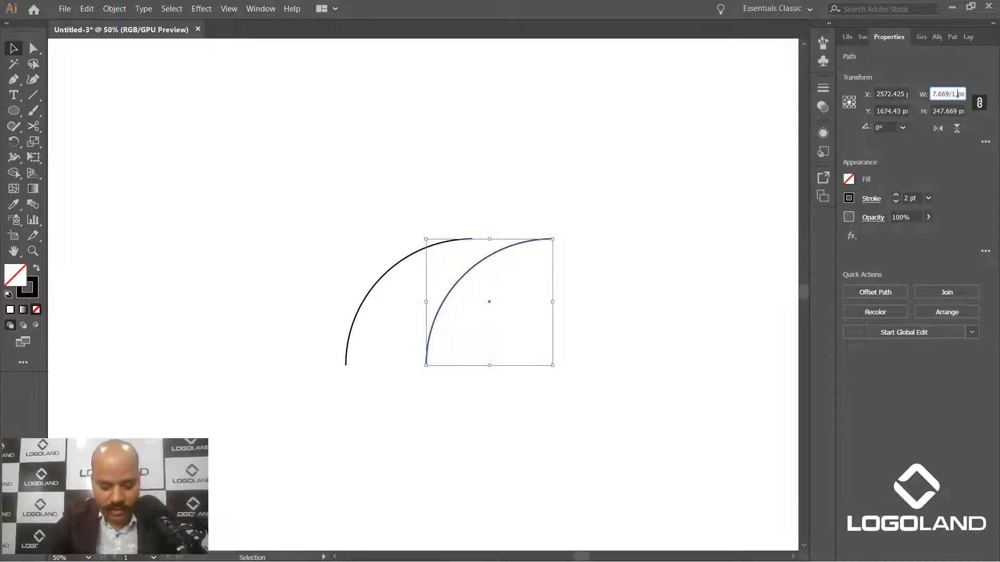
text(618)
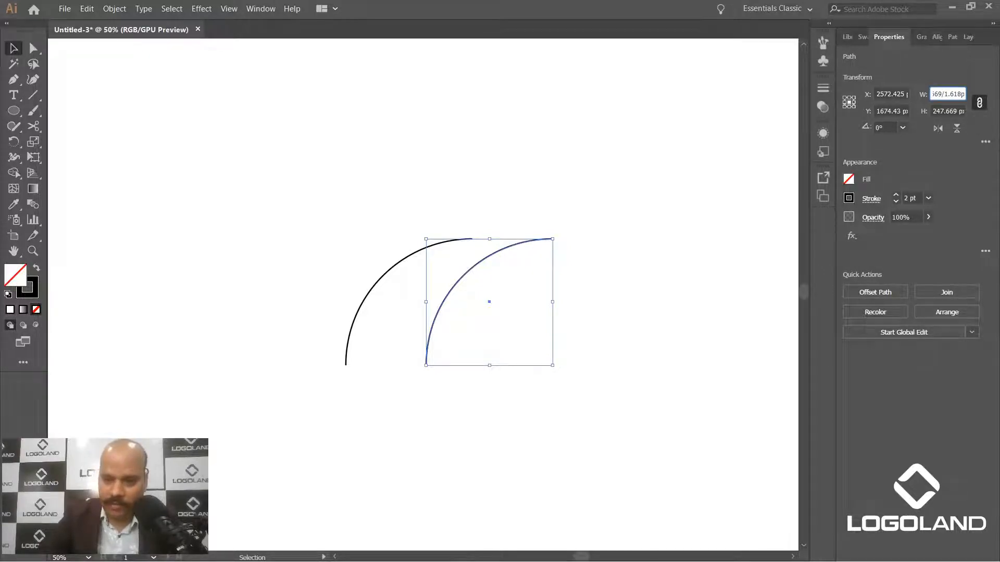
key(Return)
Rotate the scaled arc 90° clockwise and attach its upper end to the top end of the large arc
scroll(569, 274, up, 1)
drag(539, 272, 603, 368)
click(557, 255)
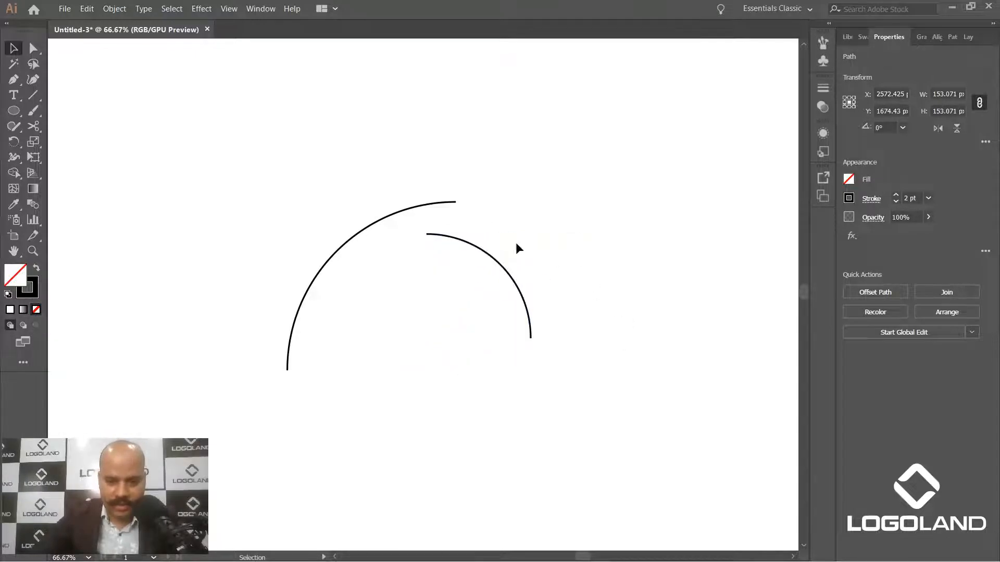
drag(428, 235, 410, 197)
scroll(474, 205, up, 4)
click(456, 233)
scroll(470, 217, down, 5)
click(446, 263)
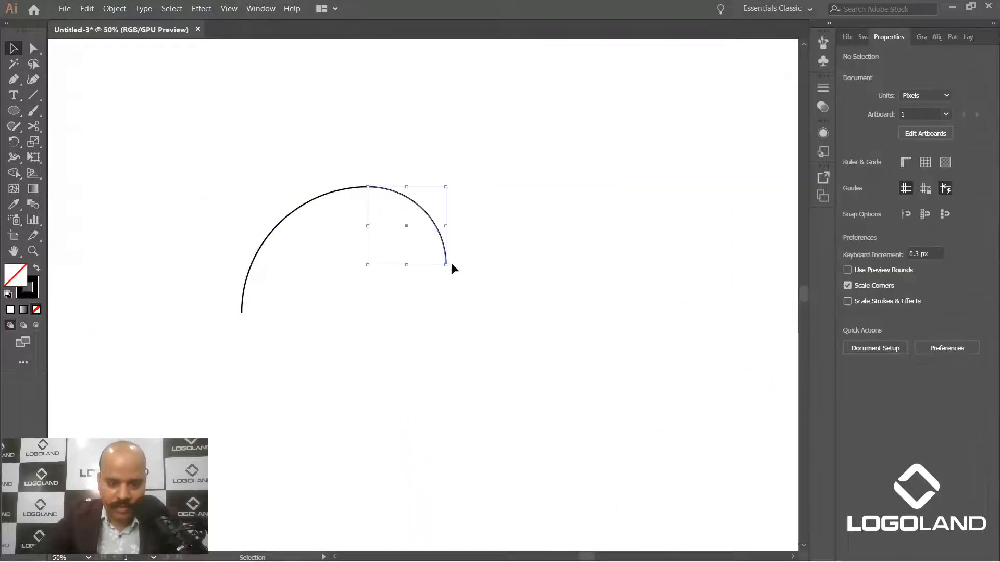
Duplicate the second arc inside the curve and divide the copy's width by 1.618, keeping its proportions
drag(426, 213, 391, 252)
click(956, 94)
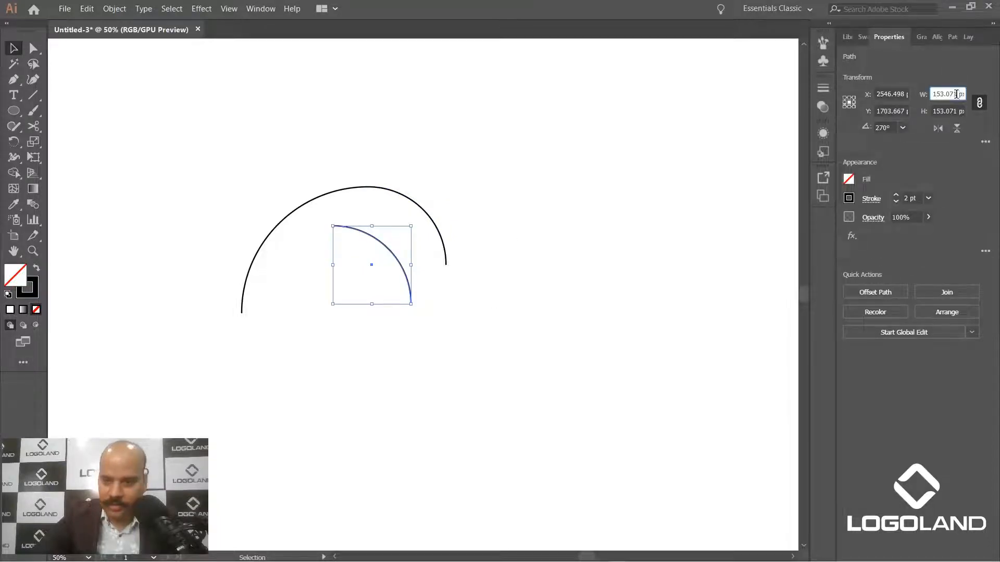
text(/)
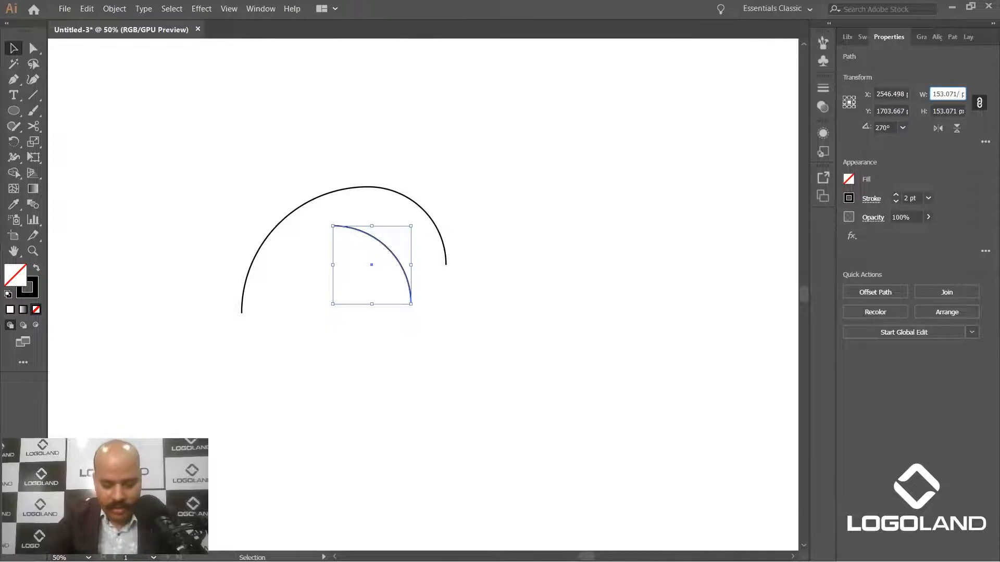
text(1)
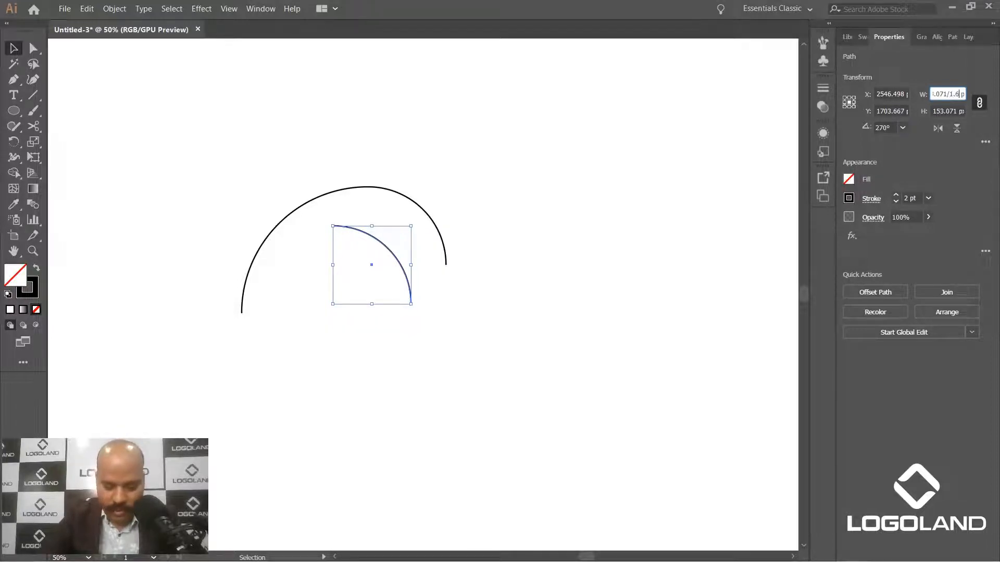
text(.6)
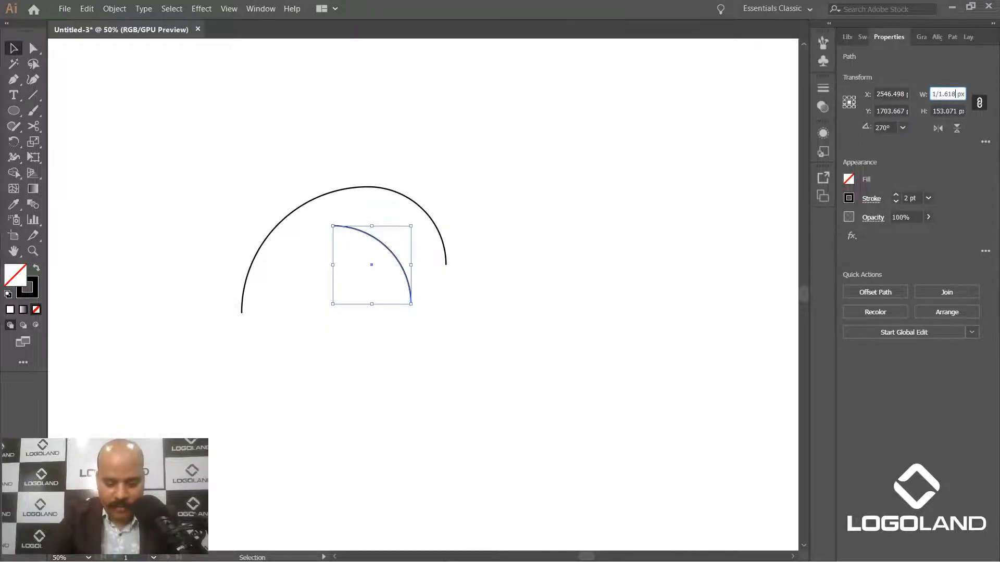
key(Return)
Rotate the third arc 90° clockwise and attach its upper end to the lower end of the second arc
scroll(438, 281, up, 1)
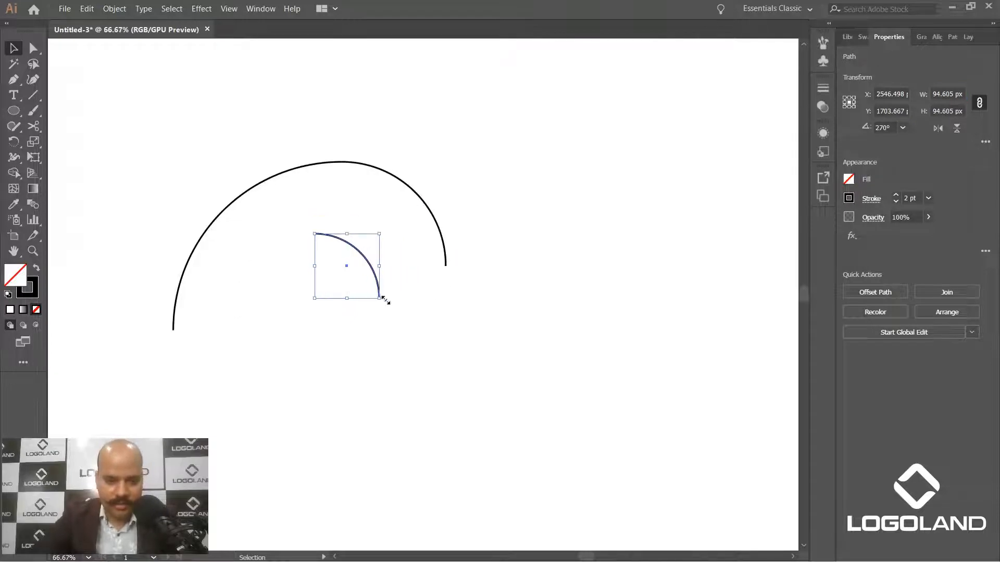
drag(384, 304, 284, 335)
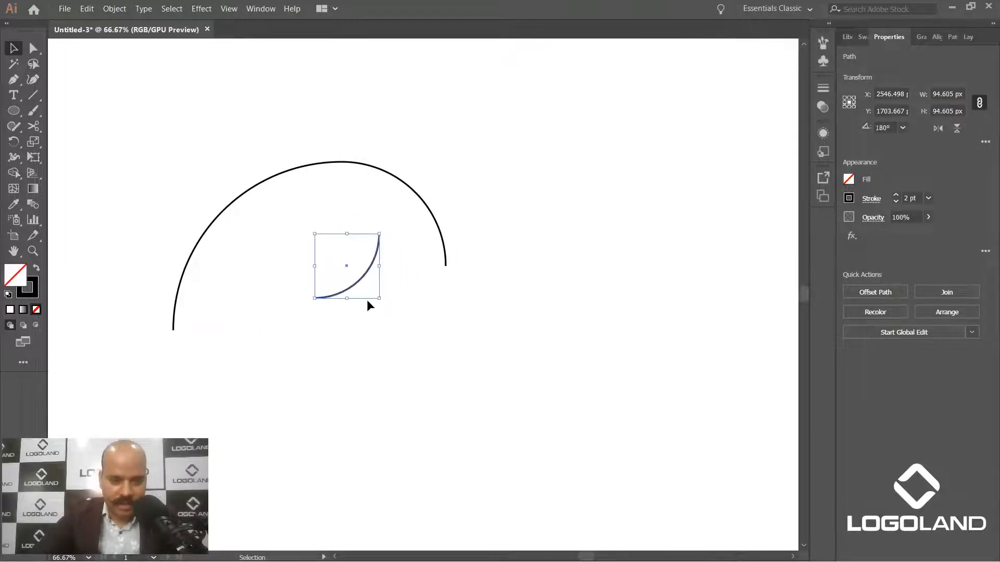
click(368, 301)
scroll(385, 275, up, 1)
drag(377, 216, 475, 264)
click(516, 276)
scroll(490, 287, down, 2)
scroll(460, 300, up, 2)
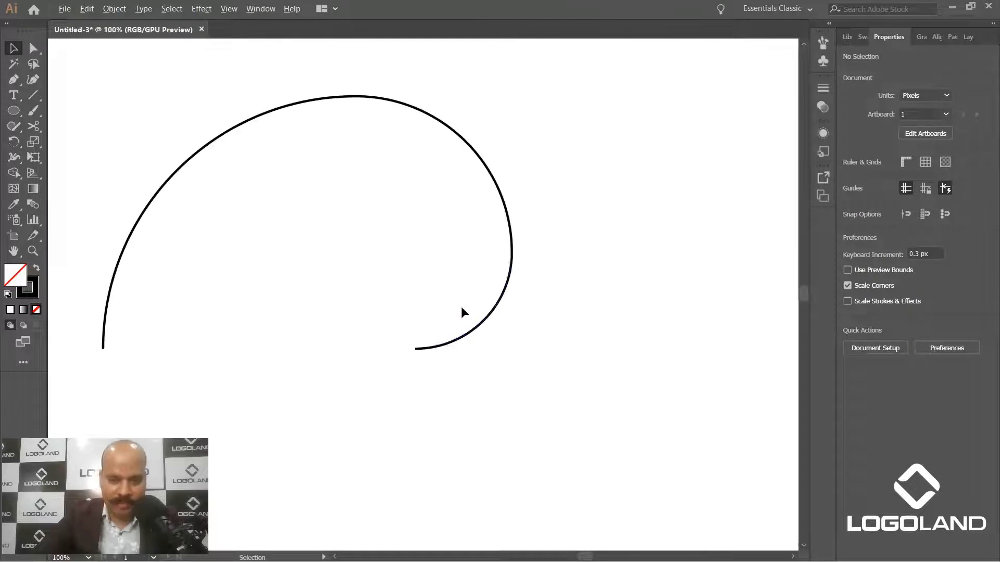
Duplicate the third arc inside the curve and divide the copy's width by 1.618, keeping its proportions
click(491, 317)
key(ctrl+c)
key(ctrl+v)
click(550, 290)
click(404, 263)
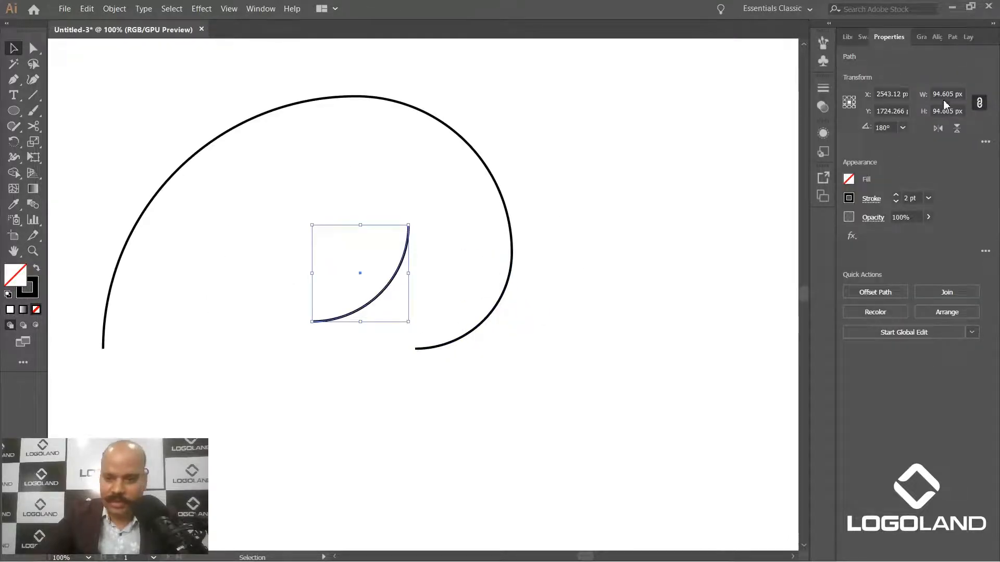
click(956, 93)
text(/1)
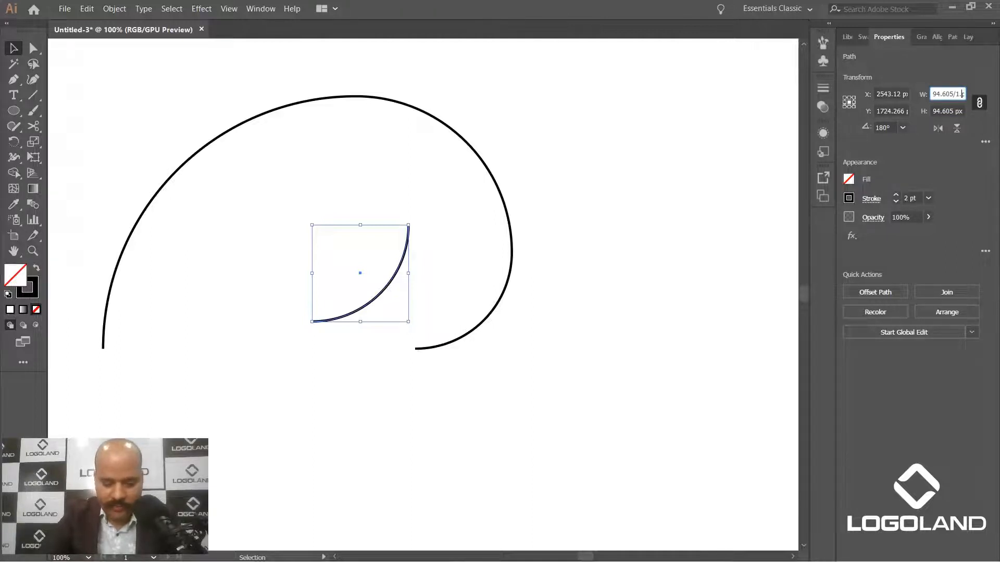
text(.618)
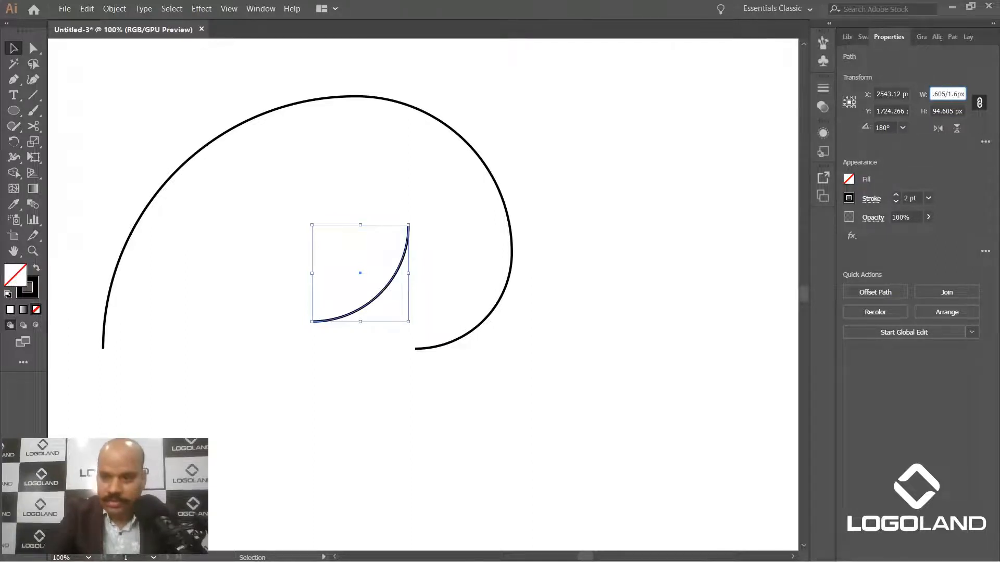
key(Return)
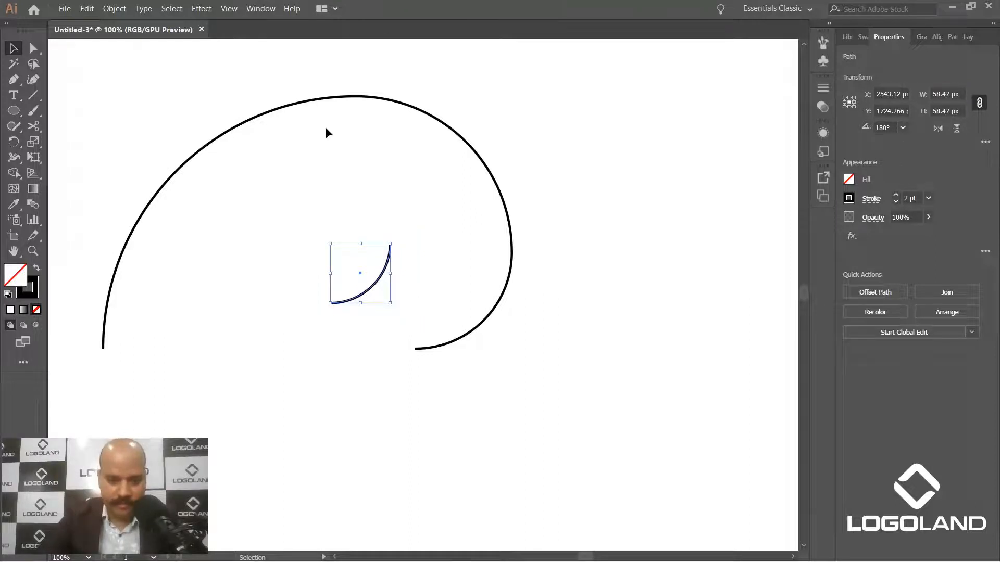
Rotate the fourth arc 90° clockwise and attach its lower end to the open end of the third arc
key(ctrl+equal)
drag(418, 223, 424, 404)
click(424, 404)
drag(414, 316, 451, 384)
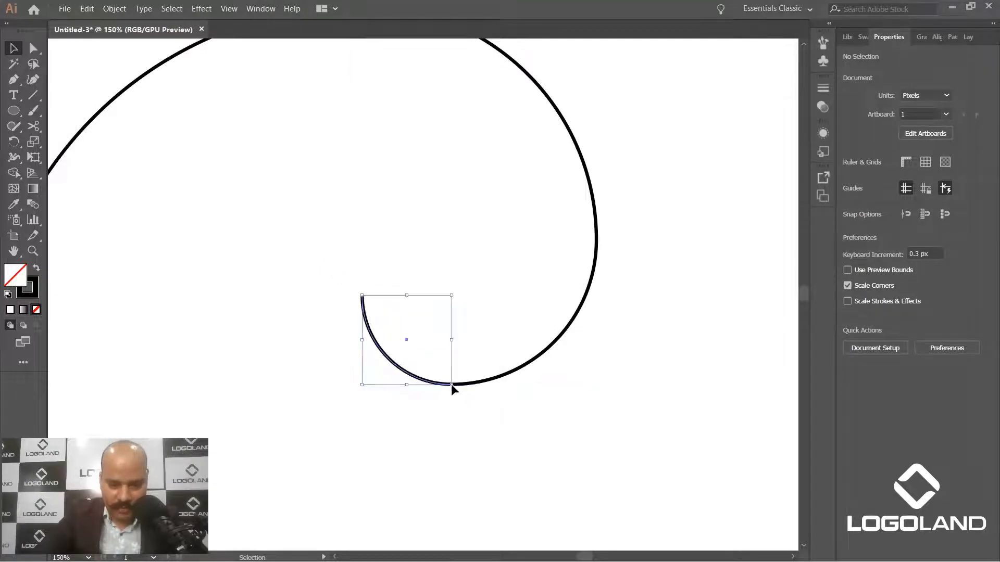
Duplicate the fourth arc inside the spiral and divide the copy's width by 1.618, keeping its proportions
key(ctrl+minus)
key(ctrl+minus)
drag(434, 359, 451, 342)
key(ctrl+plus)
key(ctrl+plus)
key(ctrl+plus)
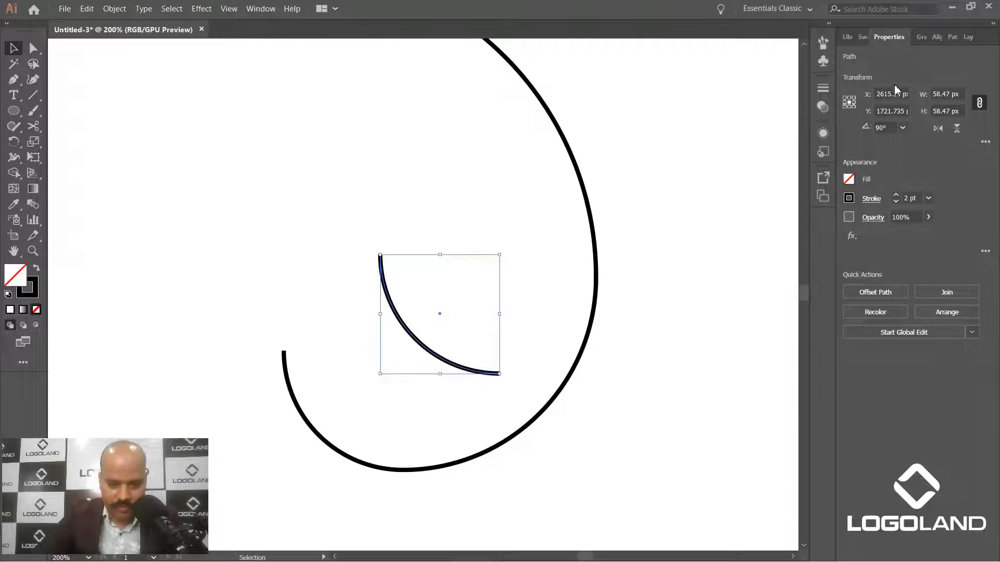
click(950, 92)
text(/1)
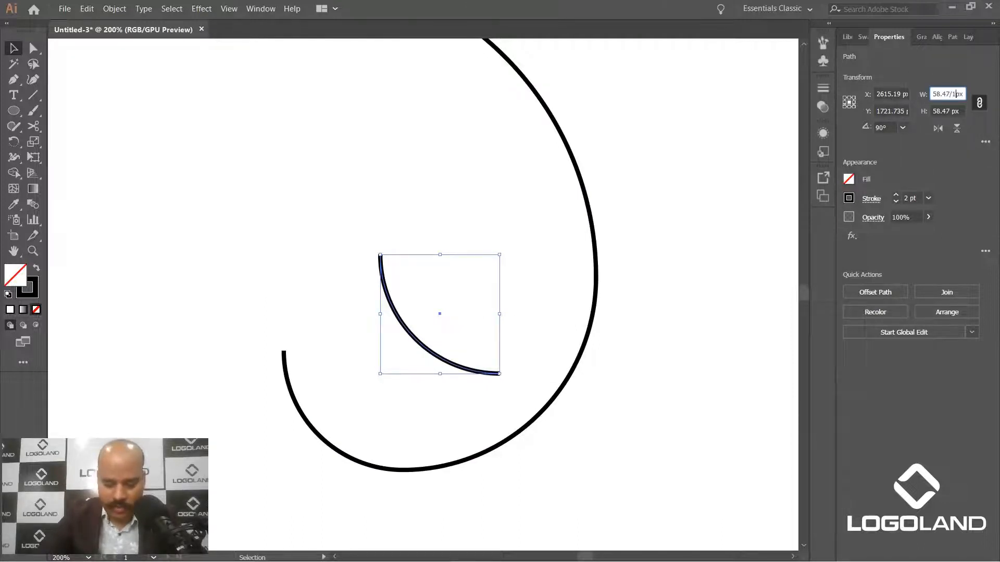
text(.618)
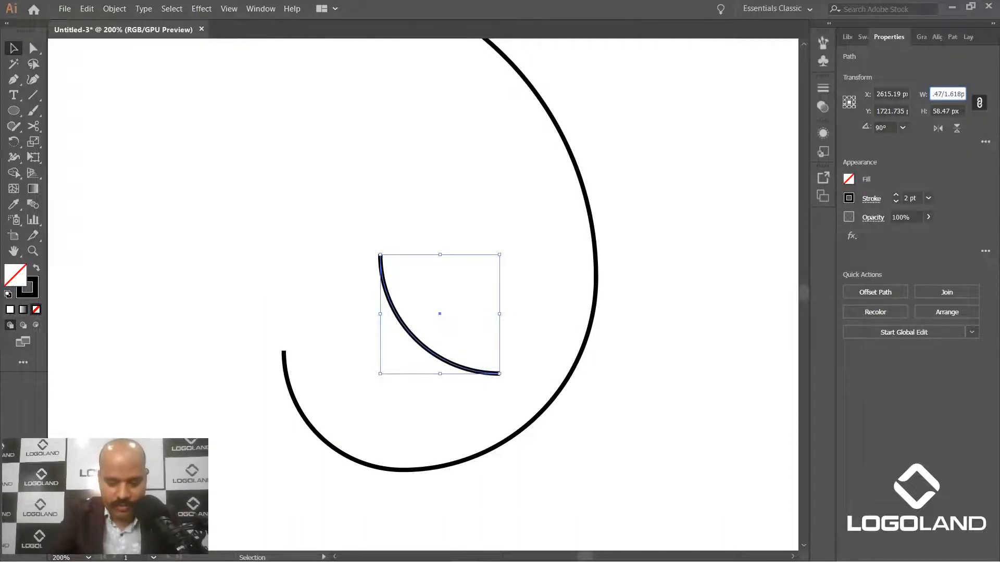
key(Return)
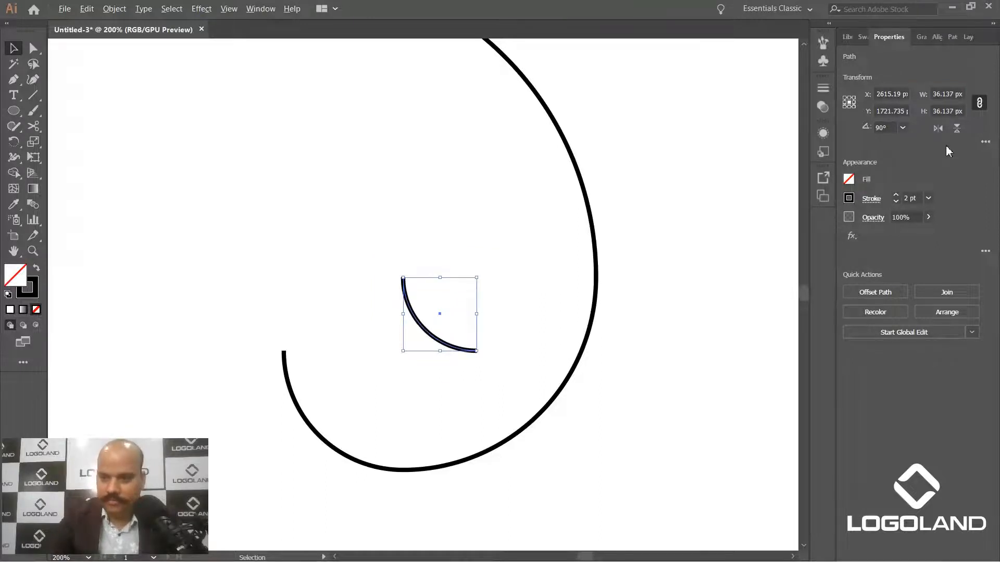
Rotate the fifth arc 90° clockwise and attach its lower end to the open upper end of the fourth arc
key(ctrl+1)
drag(595, 254, 620, 310)
click(547, 292)
drag(552, 291, 492, 291)
scroll(493, 301, up, 3)
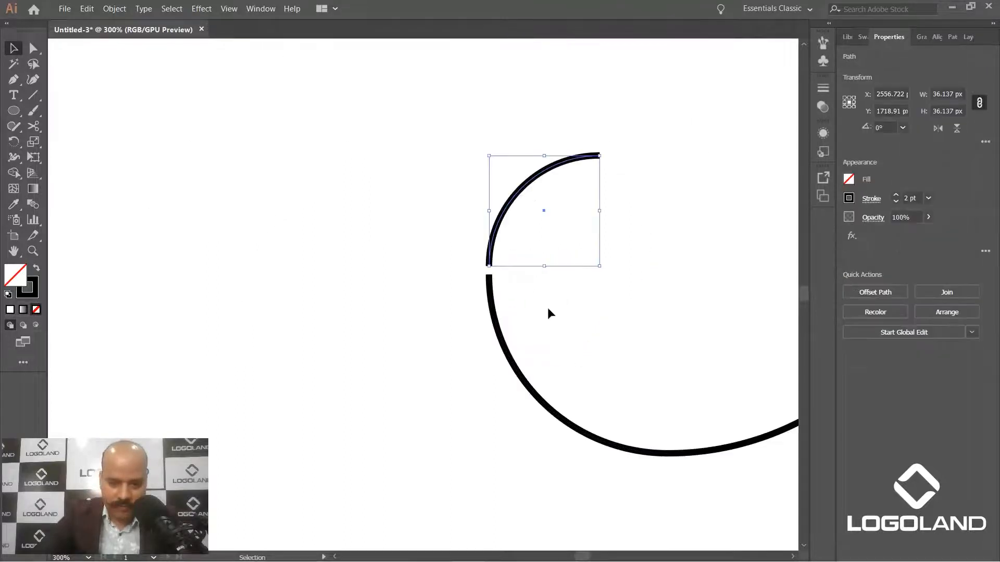
click(546, 313)
Duplicate the fifth arc inside the spiral and divide the copy's width by 1.618, keeping its proportions
drag(489, 266, 471, 289)
scroll(400, 306, down, 3)
click(953, 94)
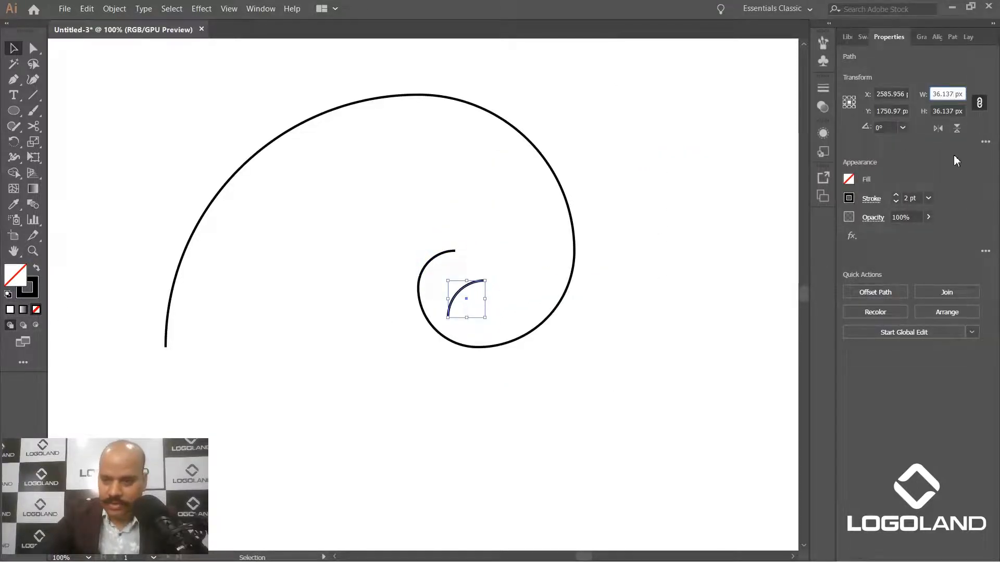
text(/1.6)
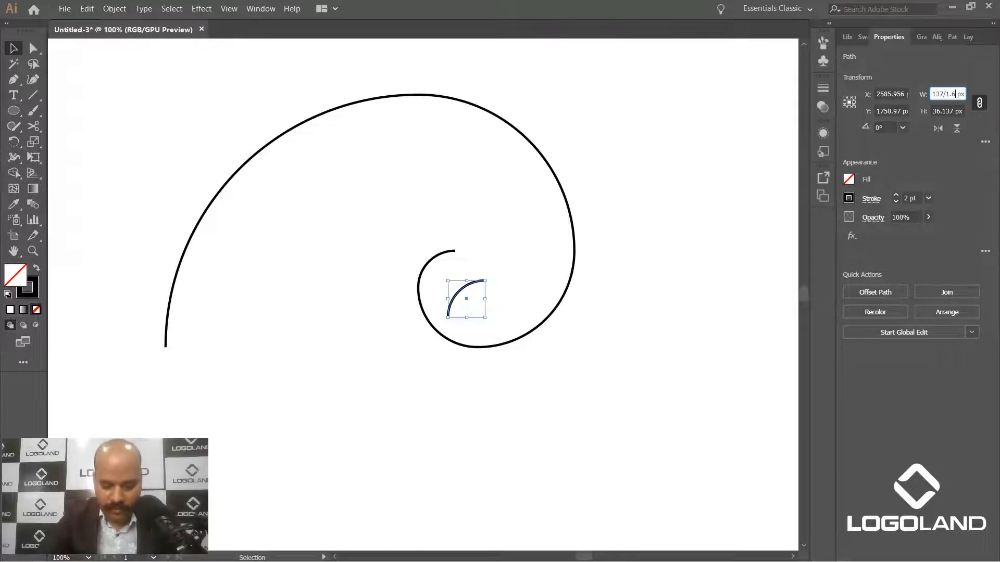
key(Return)
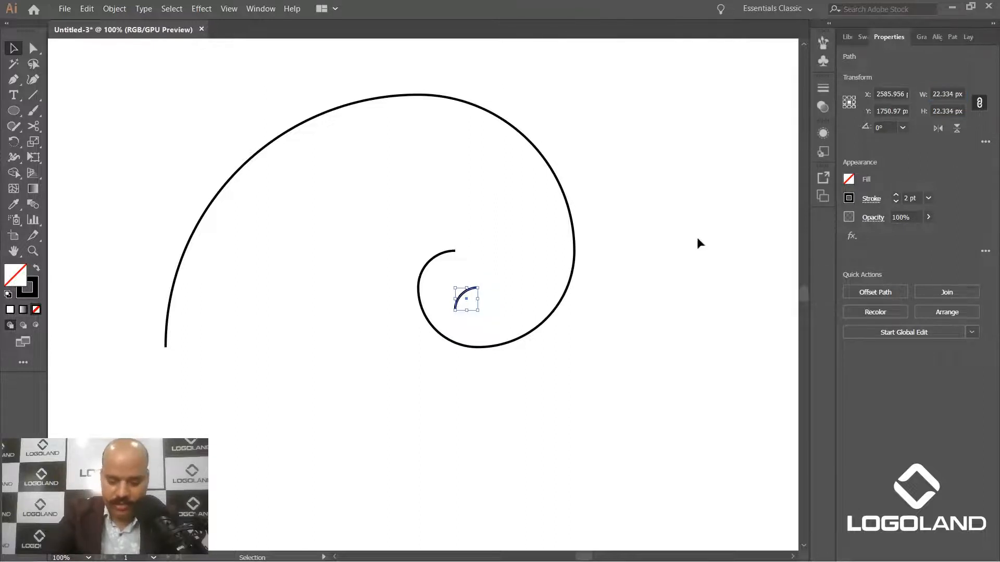
Rotate the sixth arc 90° clockwise and attach its upper end to the open end of the fifth arc
key(ctrl+=)
drag(513, 271, 567, 390)
click(476, 280)
drag(465, 272, 463, 198)
Duplicate the sixth arc inside the spiral and divide the copy's width by 1.618, keeping its proportions
drag(509, 241, 512, 332)
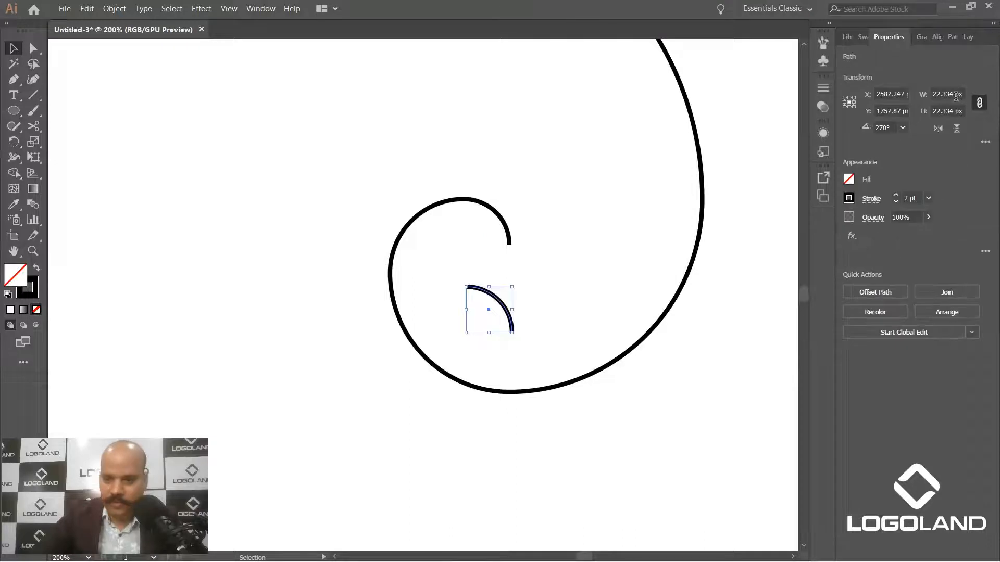
click(956, 95)
text(/1)
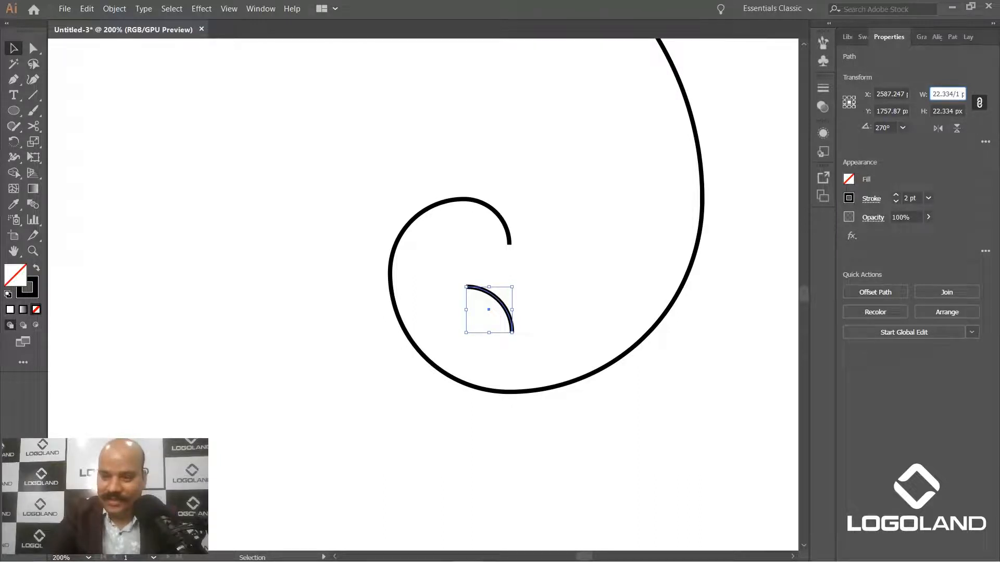
text(.6)
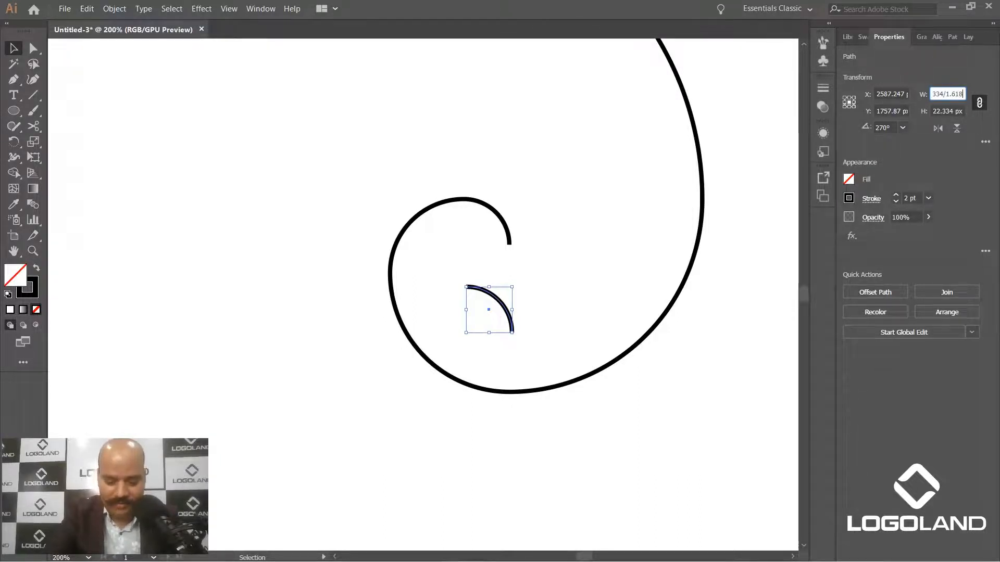
text(18)
key(Return)
Rotate the seventh arc 90° clockwise and attach its upper end precisely to the open lower end of the sixth arc
scroll(505, 299, up, 1)
drag(509, 291, 530, 348)
click(531, 345)
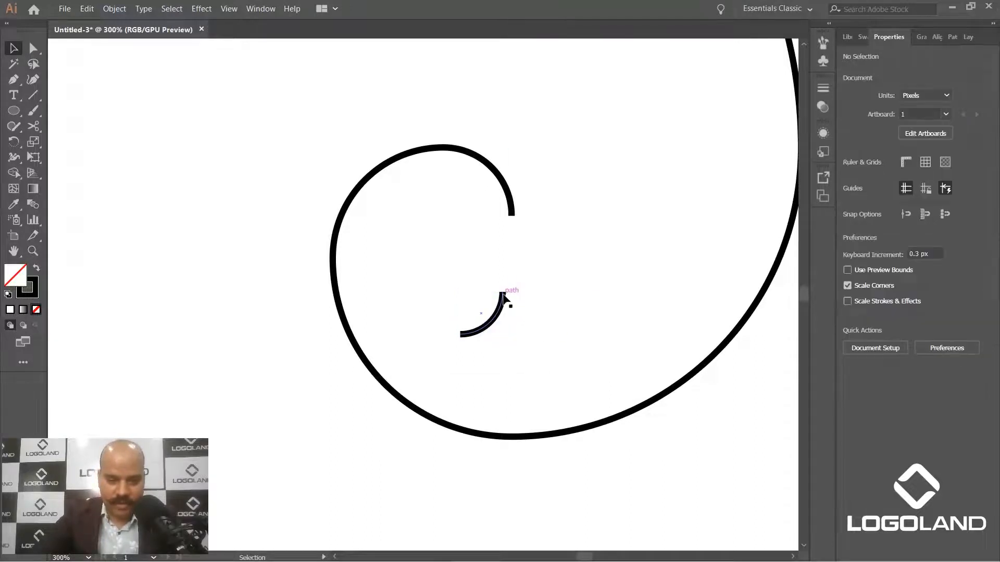
drag(503, 294, 512, 217)
scroll(533, 235, up, 2)
click(536, 232)
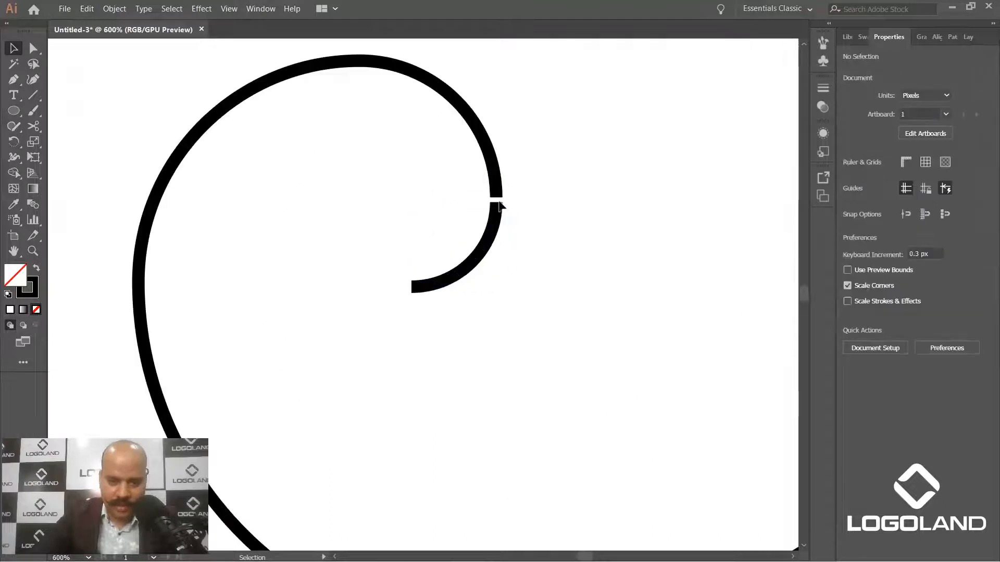
drag(410, 197, 496, 287)
click(542, 217)
Examine the assembled spiral as a whole and how its arcs connect
scroll(531, 219, down, 5)
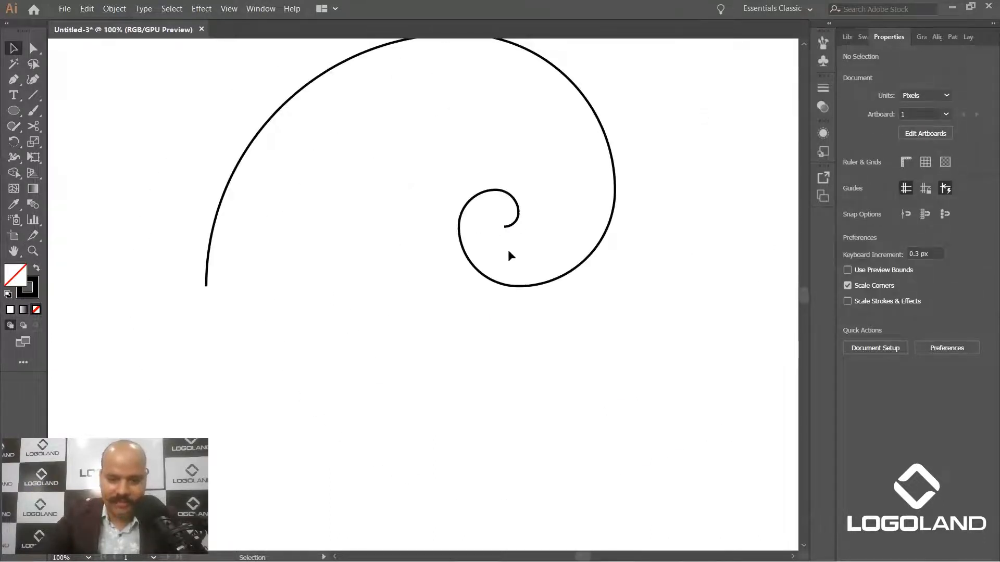
scroll(511, 245, up, 1)
scroll(515, 231, down, 1)
scroll(411, 167, down, 3)
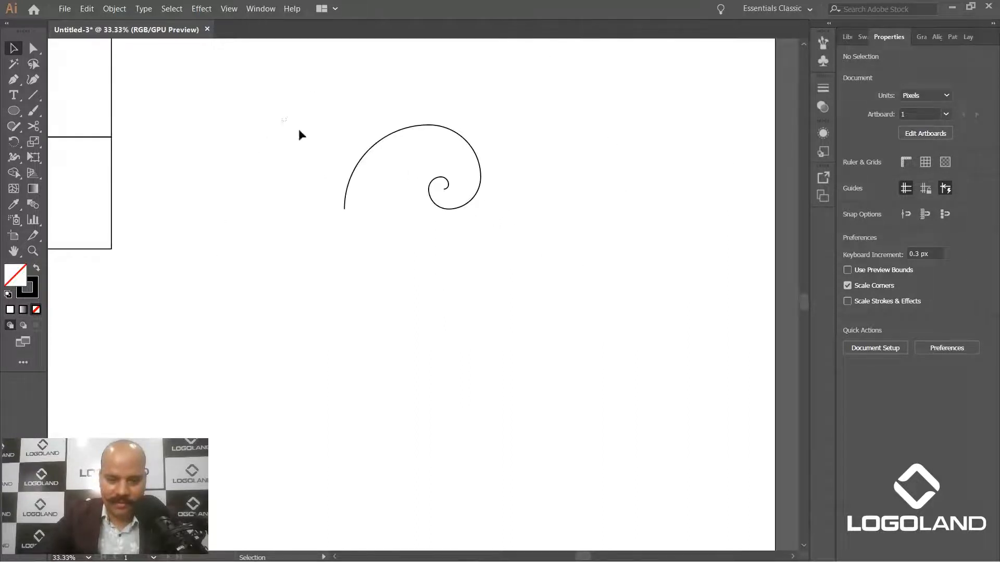
drag(298, 129, 469, 209)
scroll(420, 167, up, 4)
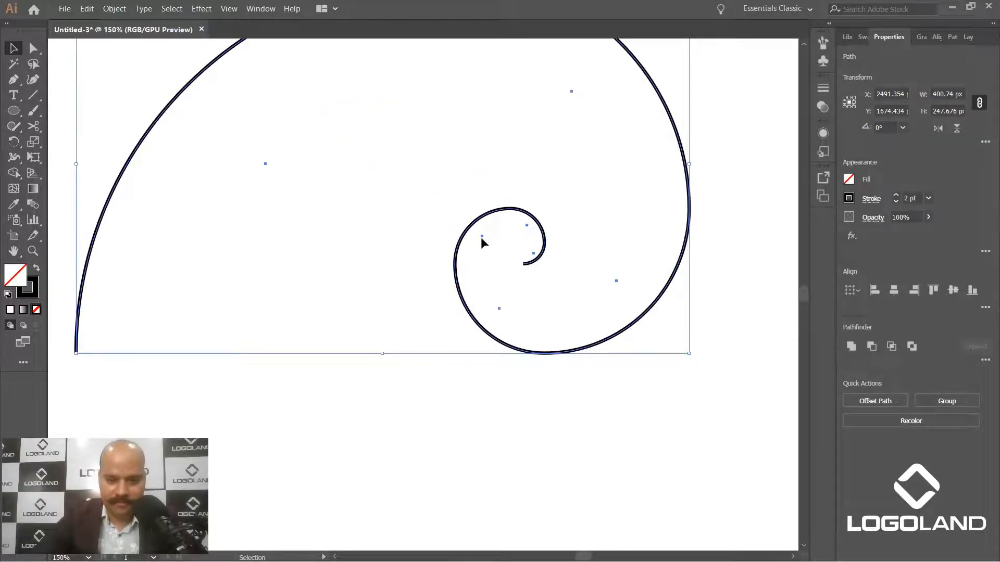
scroll(535, 201, down, 2)
click(626, 344)
Duplicate the seventh arc inside the spiral and divide the copy's width by 1.618, keeping its proportions
scroll(561, 238, up, 3)
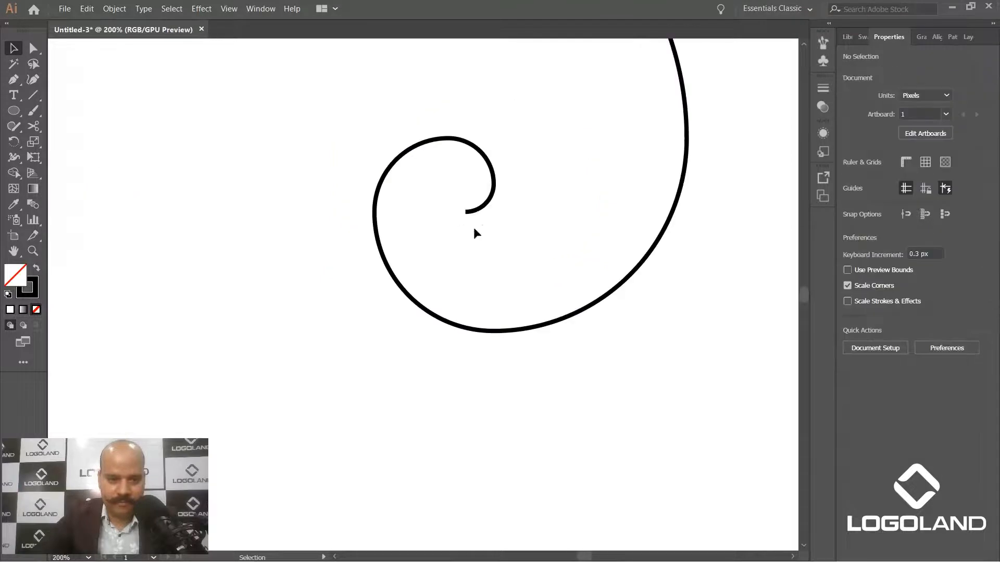
scroll(476, 227, up, 2)
drag(494, 180, 422, 185)
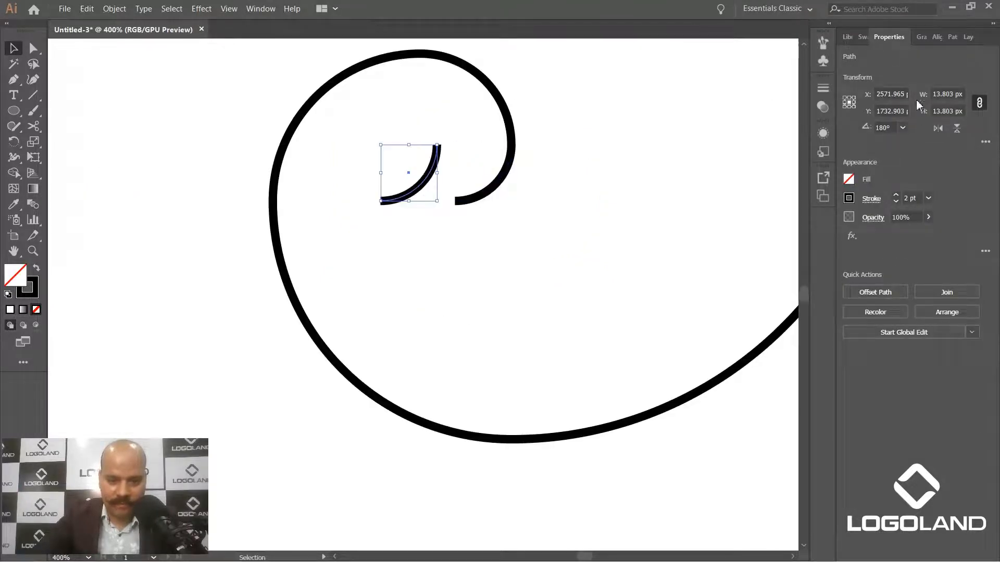
click(957, 95)
text(/1)
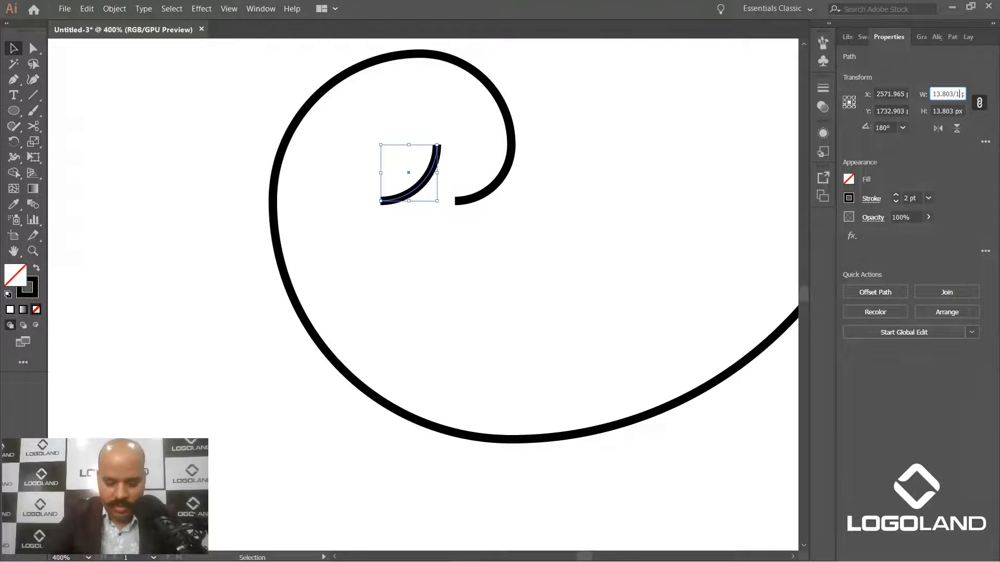
text(.618)
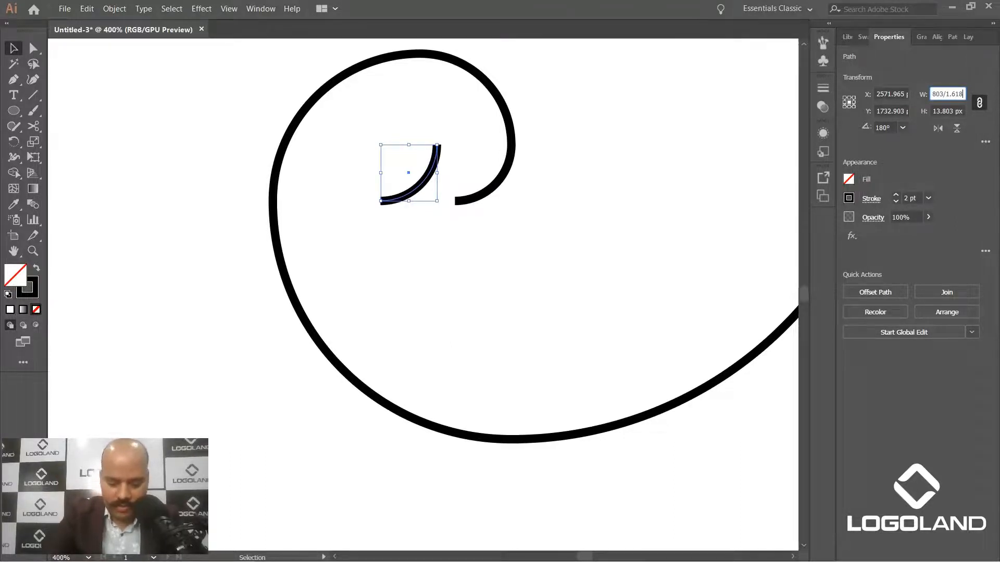
key(Return)
Rotate the eighth arc 90° clockwise and attach it to the open end of the seventh arc
drag(432, 153, 445, 227)
click(448, 216)
drag(426, 190, 456, 205)
scroll(510, 234, down, 8)
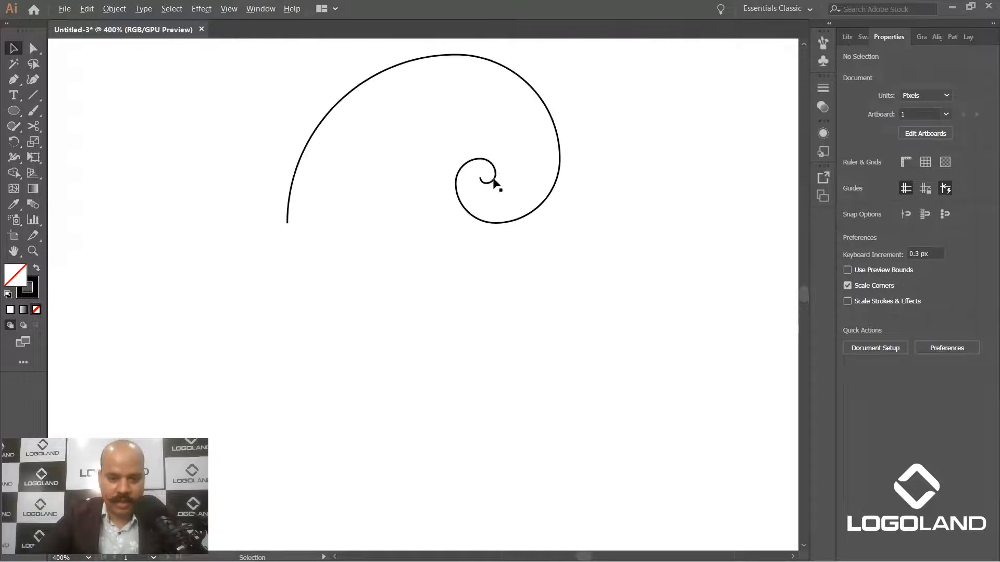
Group all the arcs of the spiral into one object
drag(543, 276, 569, 325)
drag(407, 147, 650, 323)
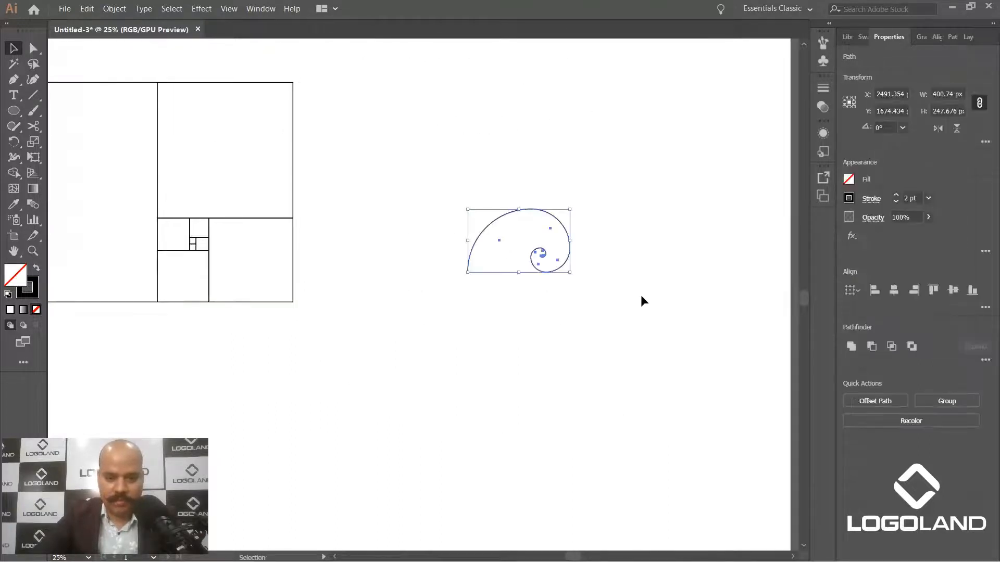
key(ctrl+g)
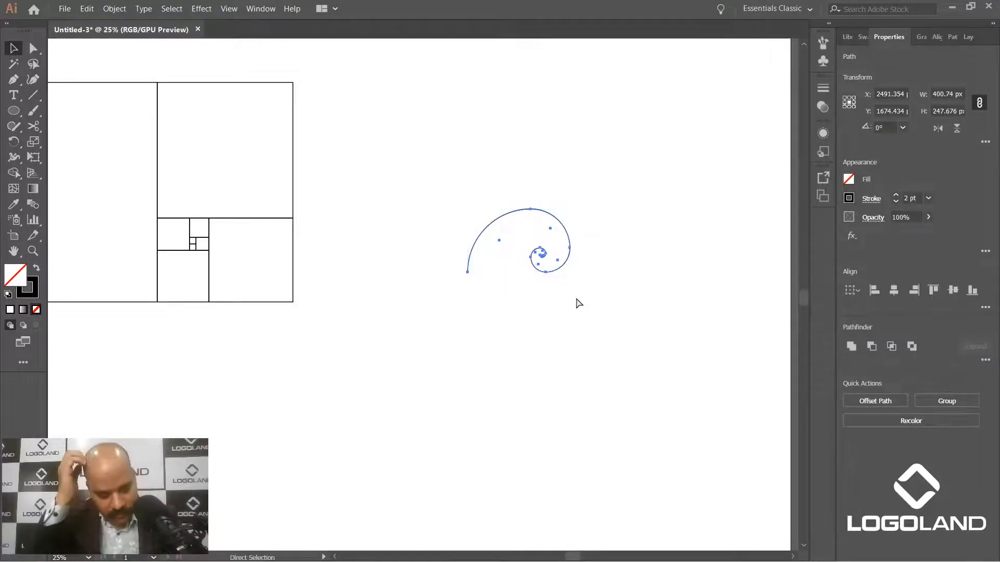
scroll(546, 288, down, 2)
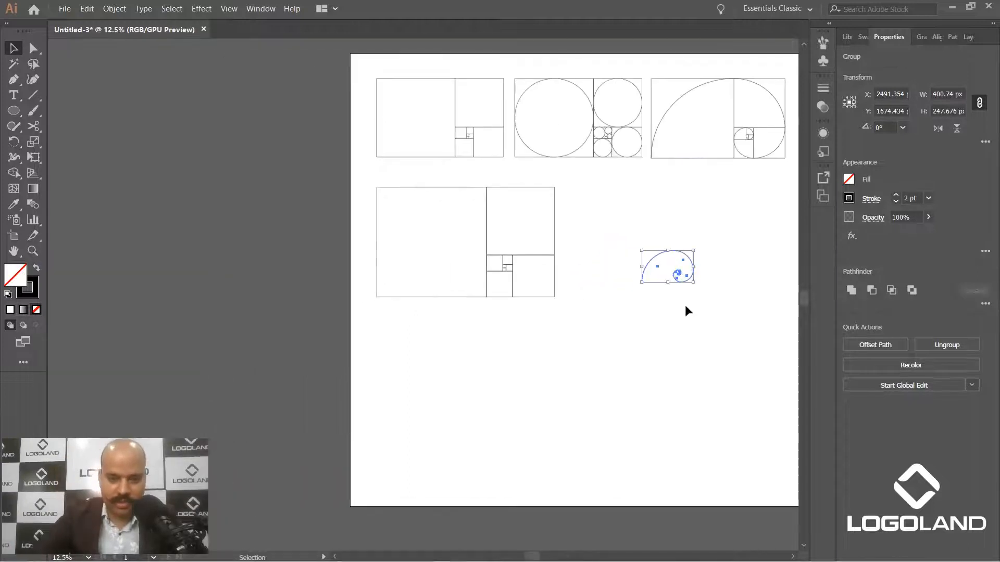
Move the grouped spiral onto the large nine-square grid, snapping its outer end to the grid's lower-left corner
click(660, 339)
drag(641, 295, 290, 320)
key(ctrl+1)
click(300, 330)
click(236, 155)
drag(494, 228, 520, 213)
click(255, 261)
drag(246, 224, 223, 255)
Scale the spiral proportionally from the grid's lower-left corner to fill the whole grid, about 1394 × 862 px
scroll(312, 268, down, 4)
drag(448, 300, 408, 345)
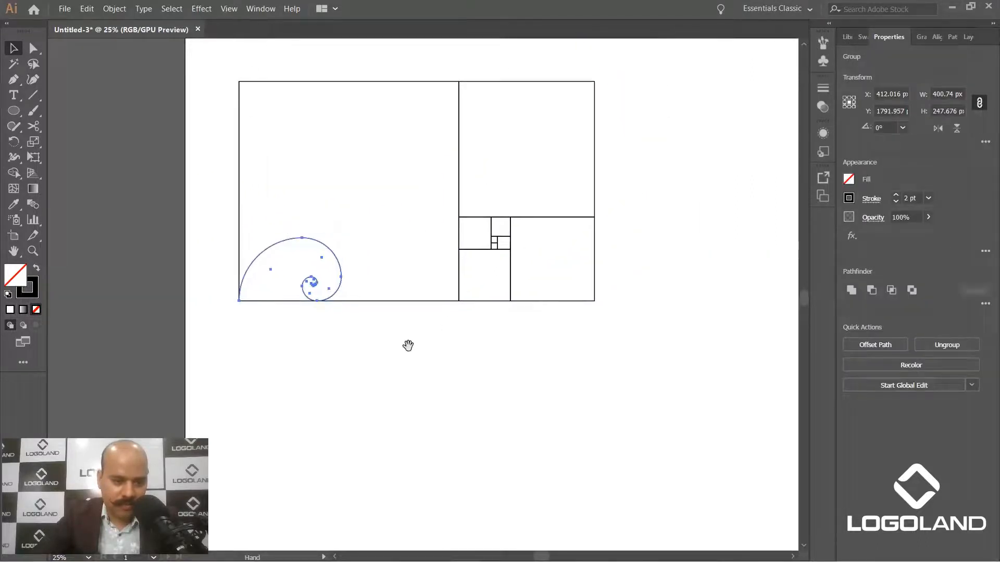
scroll(277, 291, up, 1)
drag(414, 240, 379, 326)
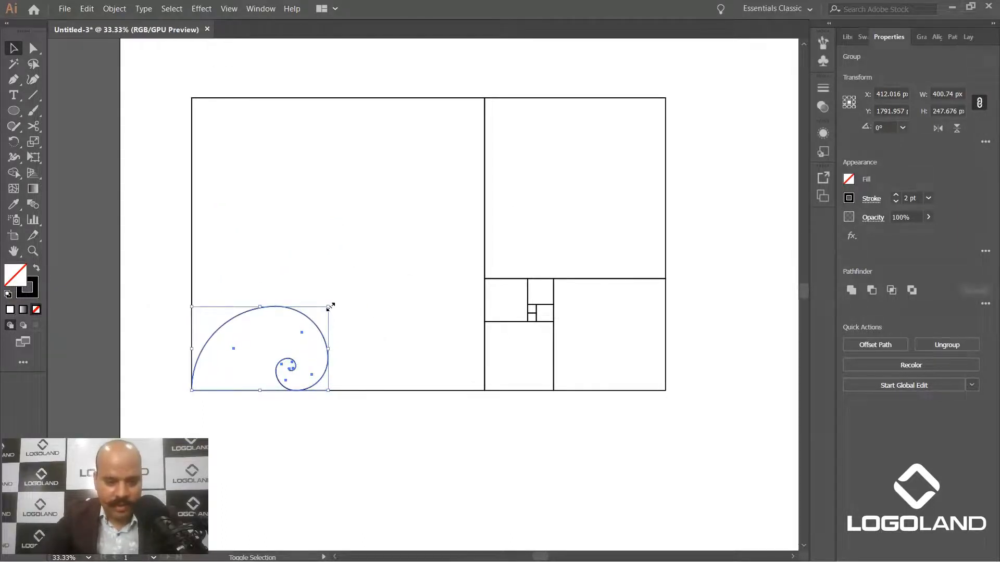
drag(330, 307, 712, 100)
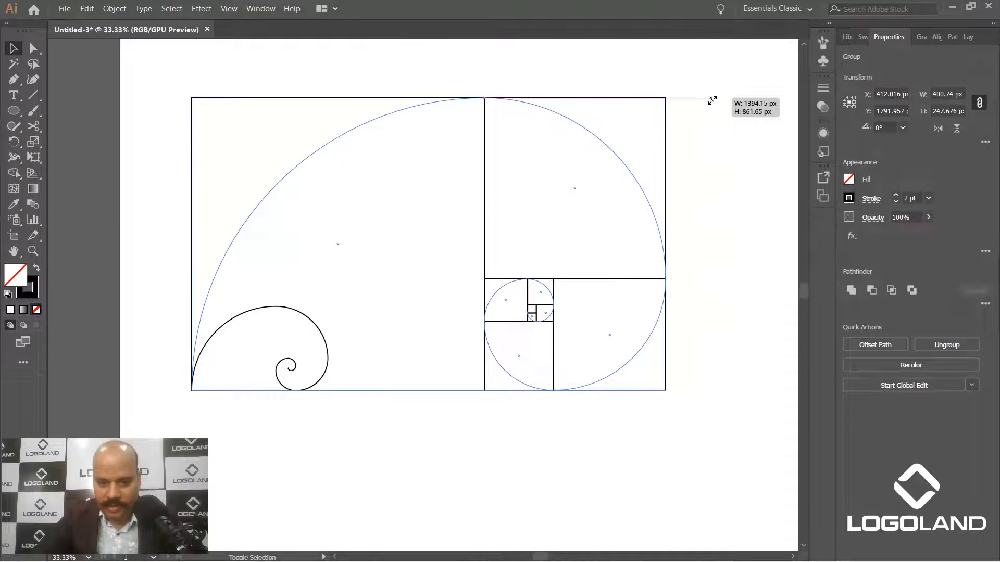
drag(712, 100, 712, 100)
click(708, 262)
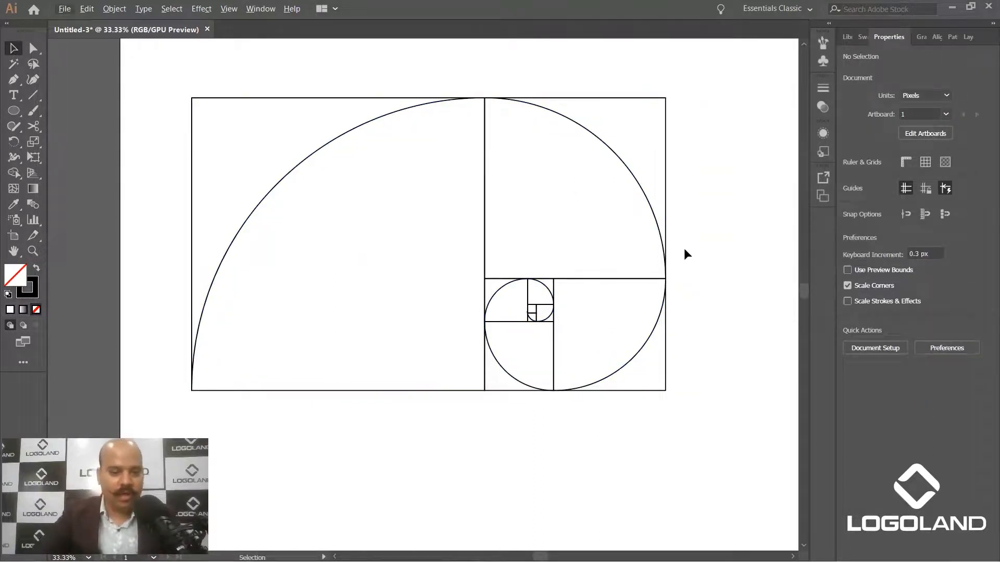
Examine the finished spiral grid alongside the other golden-ratio grids on and above the artboard
scroll(425, 214, down, 3)
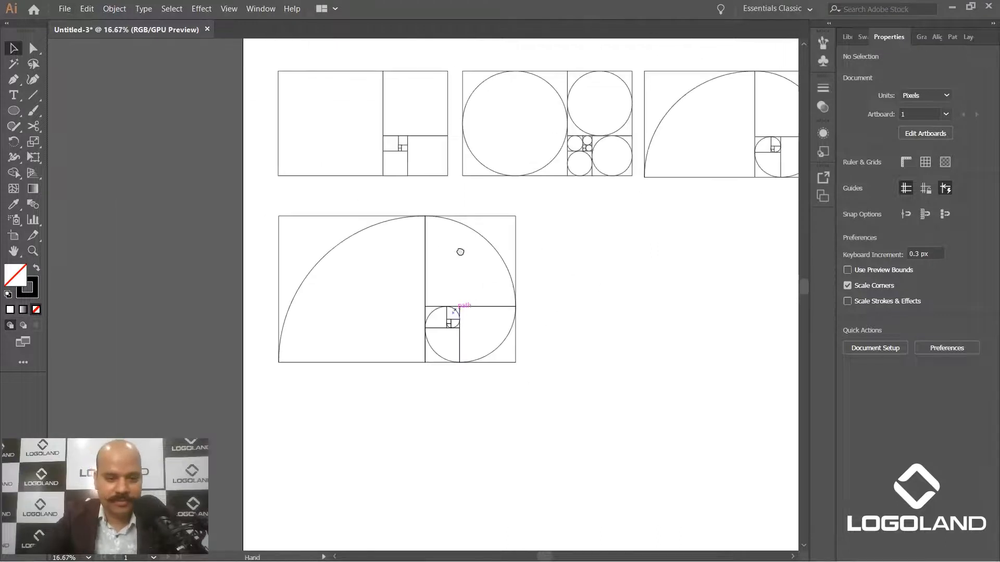
scroll(438, 279, up, 3)
scroll(565, 255, down, 3)
drag(565, 254, 509, 311)
scroll(475, 301, up, 2)
scroll(437, 348, up, 1)
mouse_move(437, 348)
mouse_down()
mouse_move(509, 320)
mouse_move(442, 344)
mouse_up()
scroll(535, 290, down, 2)
scroll(455, 254, up, 2)
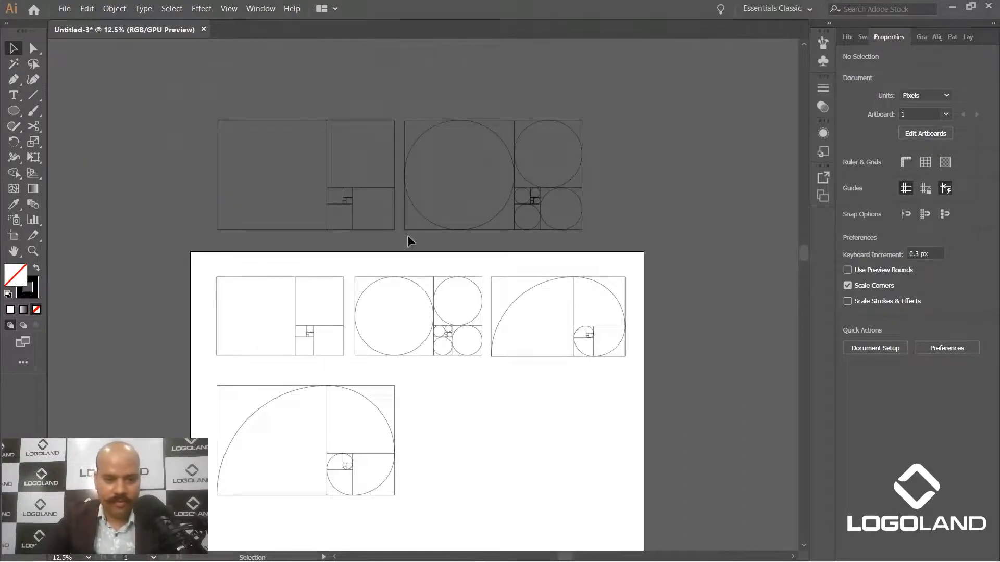
Move the plain nine-square grid from above the artboard beside the spiral grid, and the circle version below them
scroll(400, 241, down, 2)
click(339, 83)
drag(346, 83, 540, 344)
drag(631, 313, 579, 437)
scroll(583, 240, down, 2)
drag(500, 74, 430, 485)
click(513, 442)
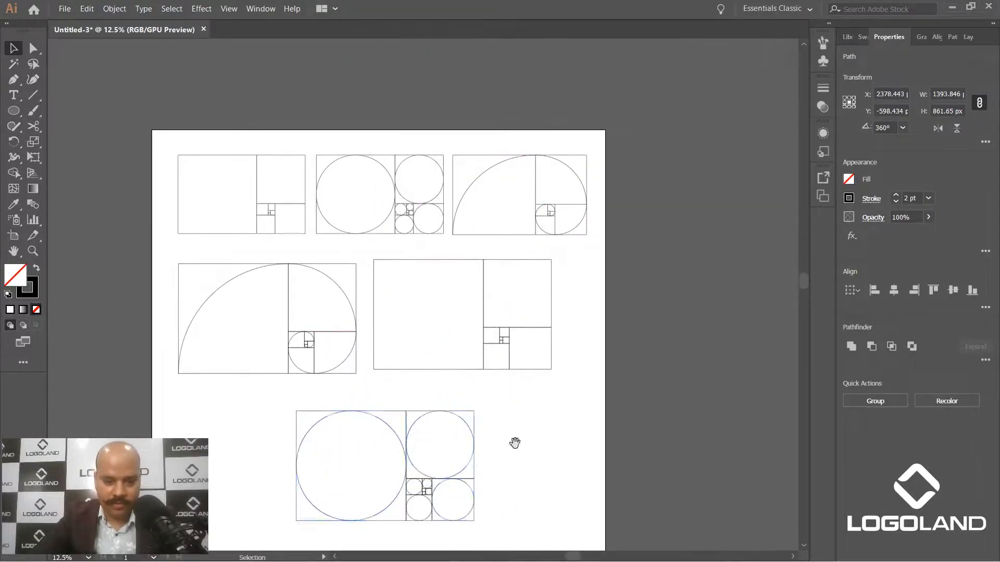
drag(514, 442, 610, 341)
Move the grid with inscribed circles to the artboard's left side, below the spiral grid
scroll(570, 344, up, 1)
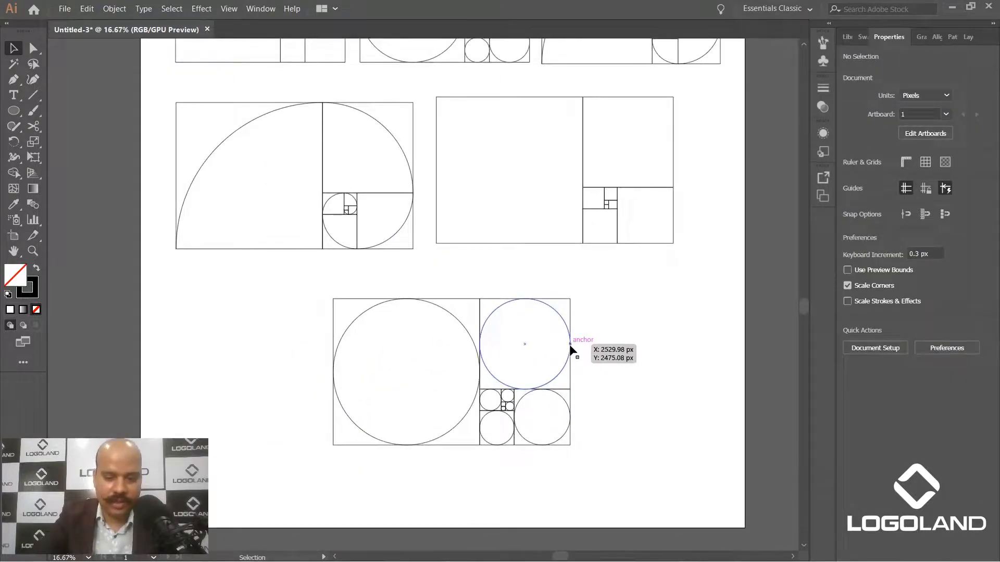
drag(404, 355, 441, 330)
drag(333, 255, 633, 451)
drag(549, 372, 361, 347)
click(550, 295)
Duplicate the plain nine-square grid into the empty area below it, beside the circle grid
drag(615, 271, 380, 307)
drag(467, 188, 492, 203)
scroll(359, 203, up, 1)
drag(359, 203, 381, 254)
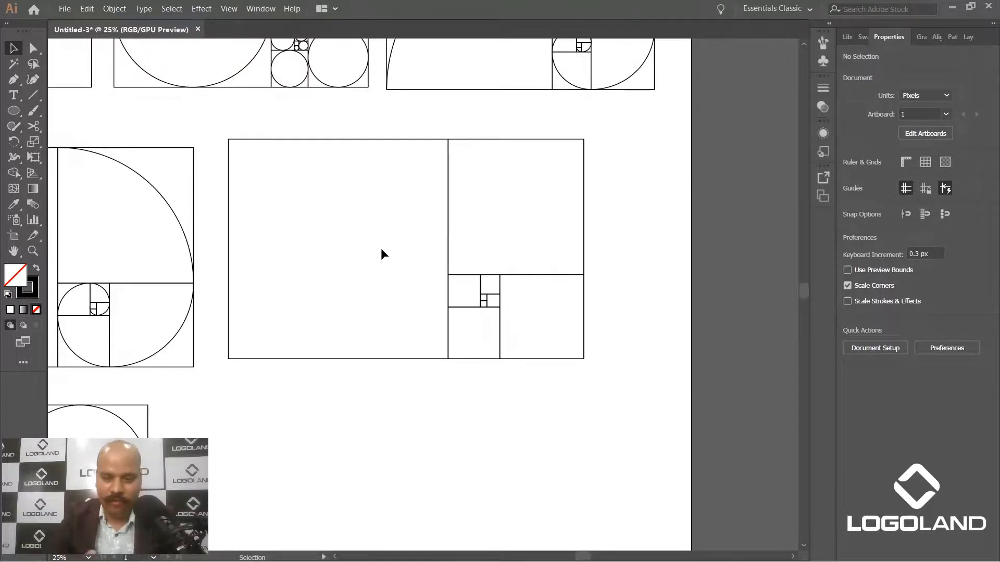
alt+scroll(390, 241, down, 2)
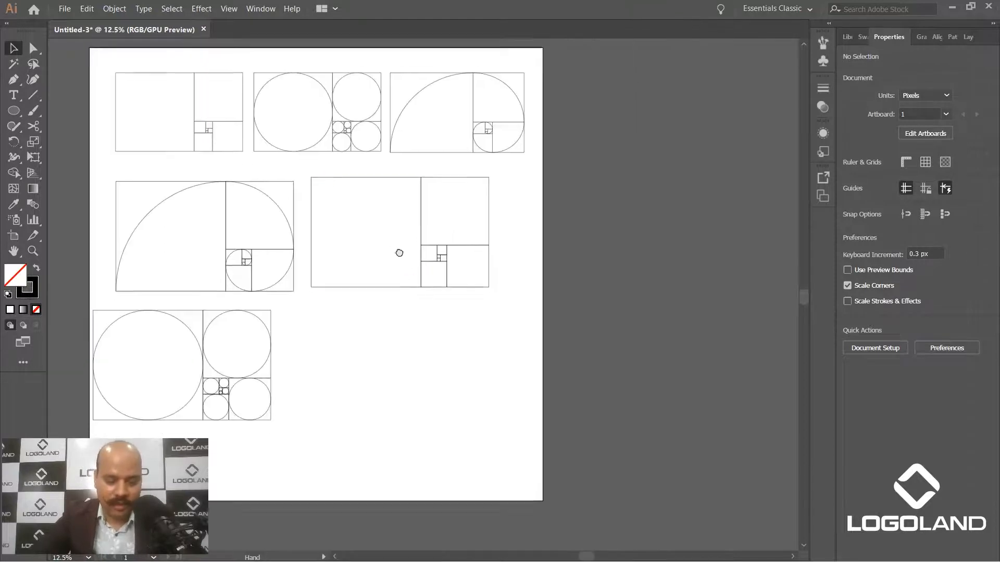
alt+scroll(416, 297, up, 1)
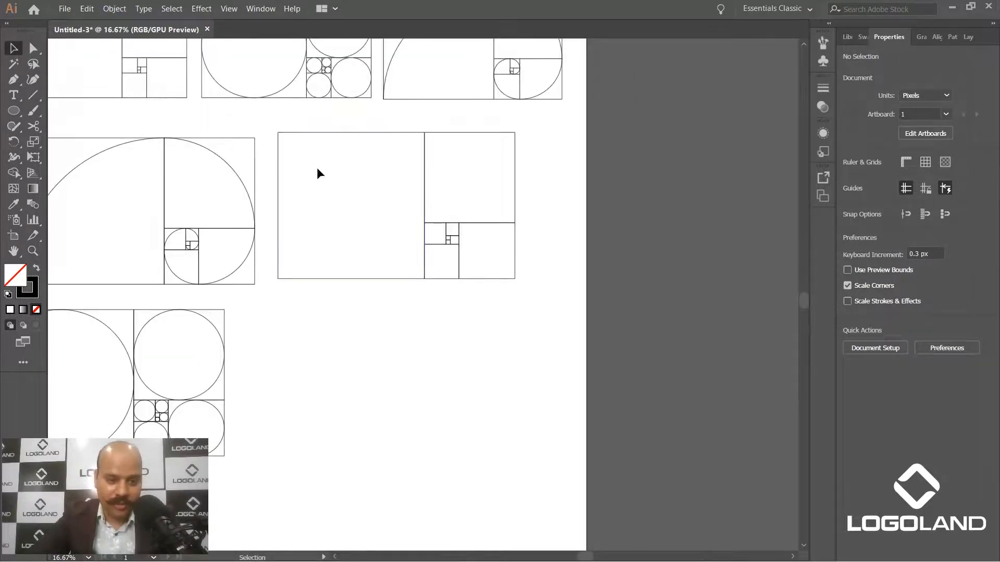
drag(267, 128, 489, 298)
drag(457, 247, 475, 454)
scroll(571, 370, down, 2)
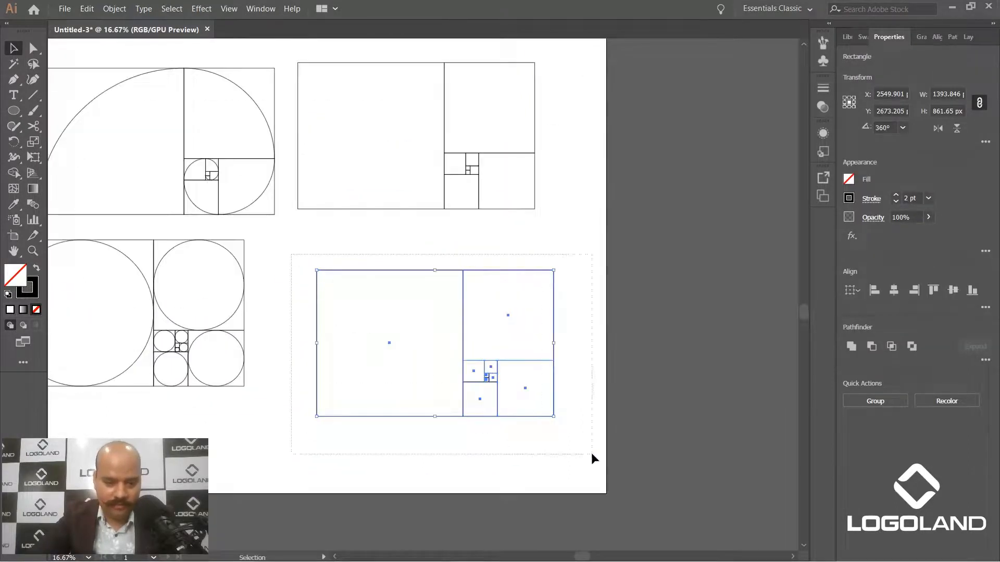
Align the duplicated grid's nine squares to their horizontal and vertical centers so they are concentric
click(894, 290)
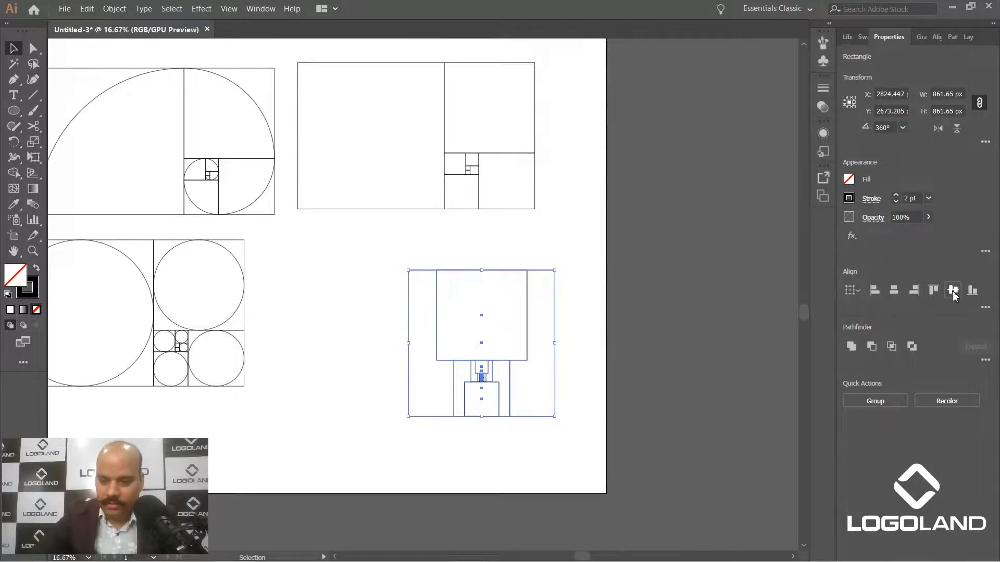
click(953, 294)
scroll(654, 386, up, 1)
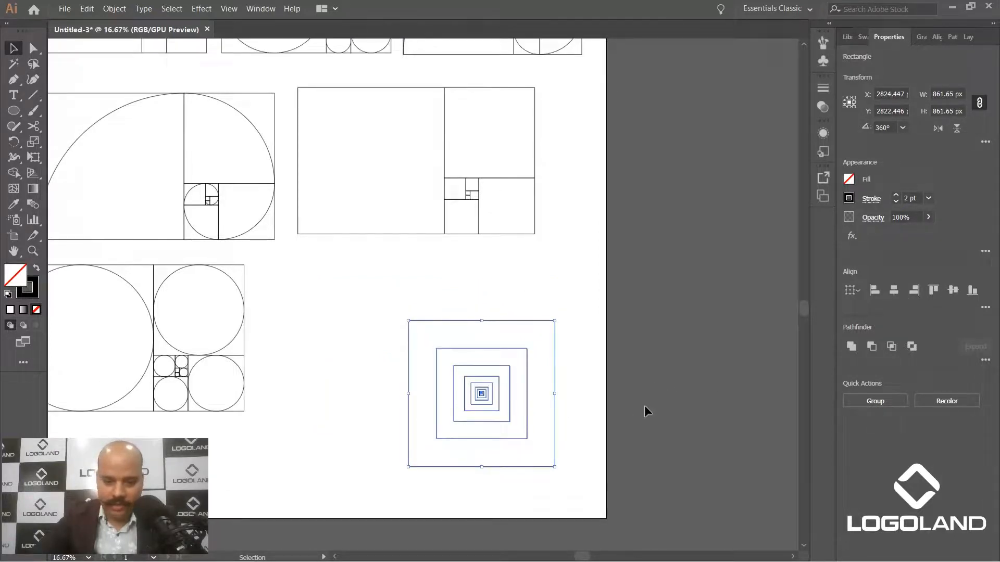
click(645, 408)
scroll(645, 409, up, 3)
scroll(542, 404, up, 6)
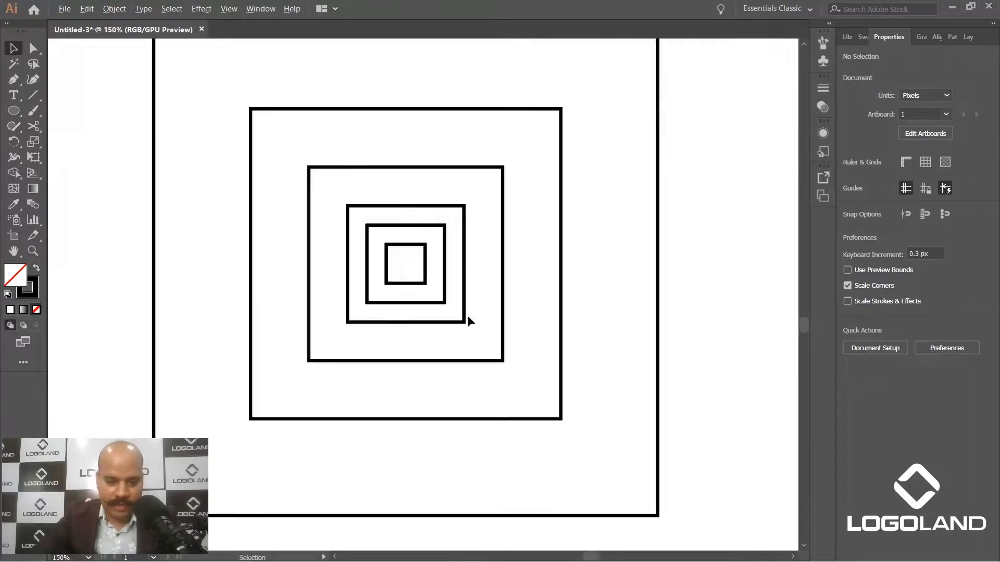
scroll(445, 292, down, 7)
scroll(335, 286, up, 1)
drag(335, 286, 522, 296)
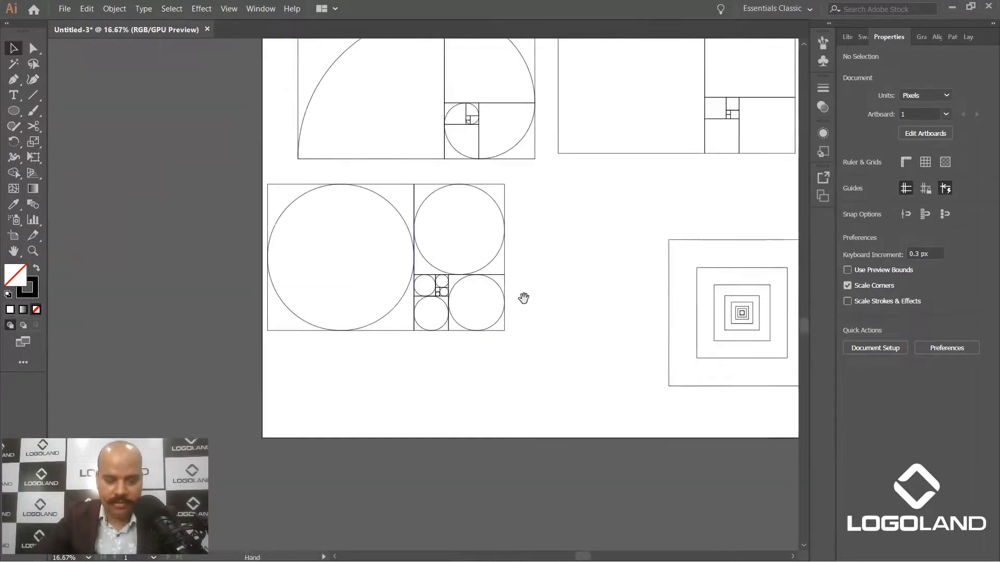
Duplicate the seven largest circles of the inscribed-circle grid into the empty area below the artboard
drag(526, 258, 497, 264)
click(377, 297)
shift+click(454, 270)
scroll(458, 286, up, 2)
shift+click(465, 285)
scroll(377, 297, up, 2)
shift+click(376, 294)
scroll(378, 295, up, 2)
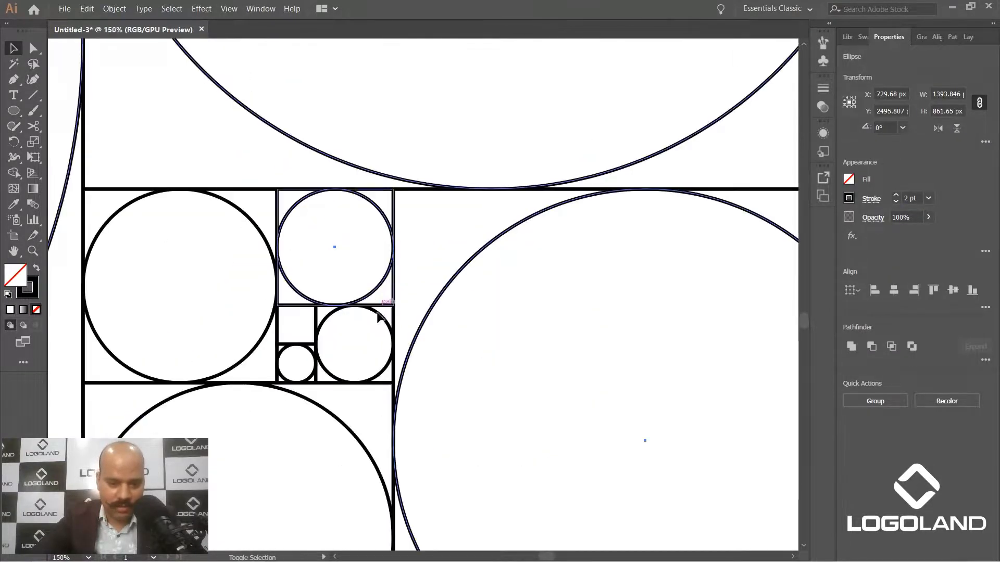
shift+click(378, 315)
drag(330, 417, 412, 284)
shift+click(415, 288)
shift+click(323, 229)
scroll(323, 230, down, 6)
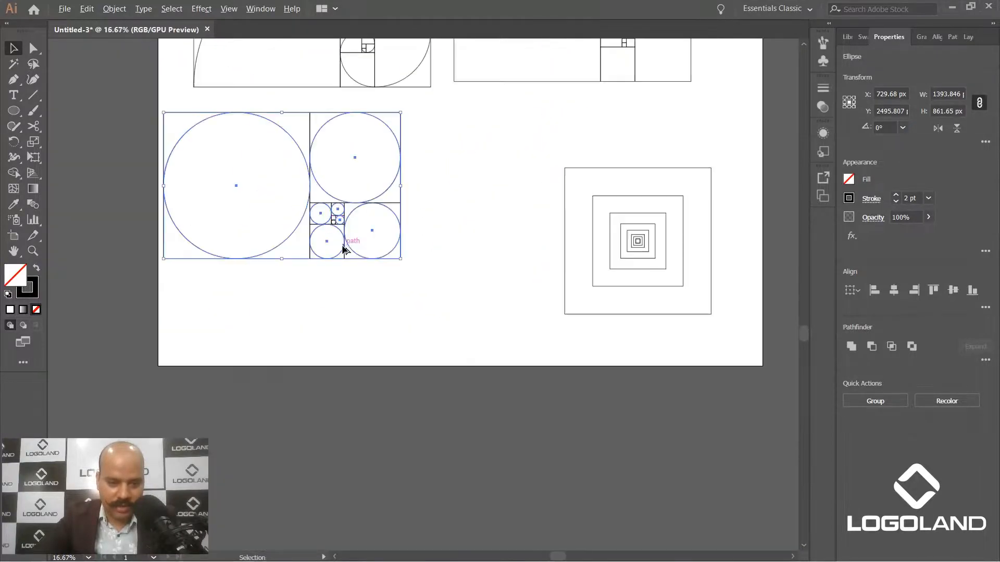
drag(341, 234, 415, 519)
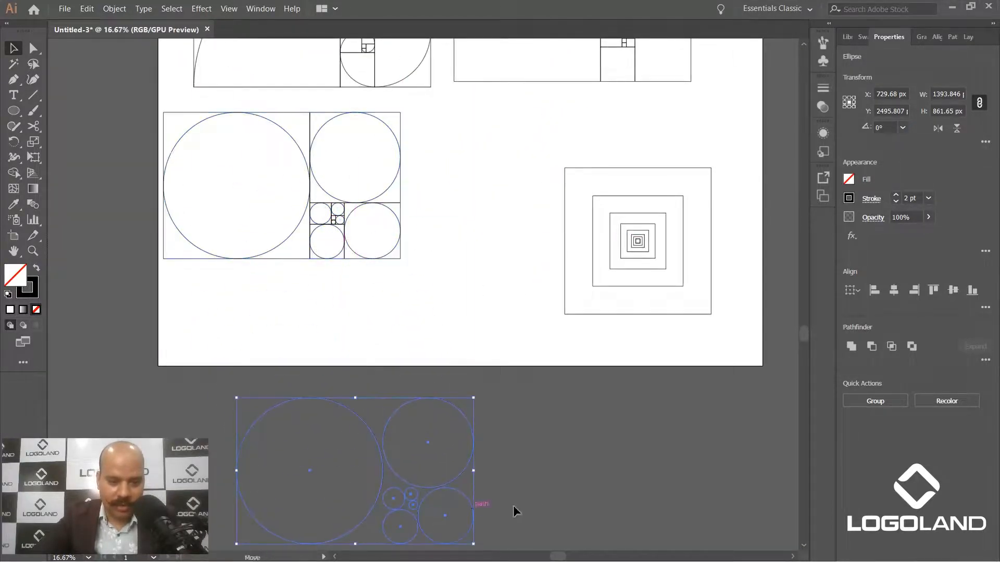
Align the duplicated circles to their horizontal and vertical centers so they are concentric
drag(532, 488, 571, 366)
click(912, 292)
click(893, 289)
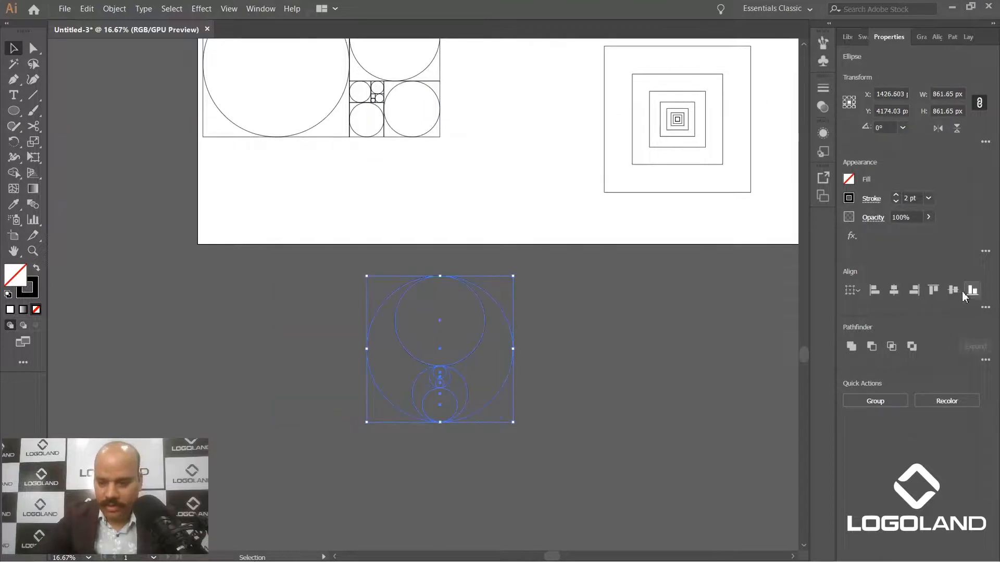
click(953, 290)
click(524, 382)
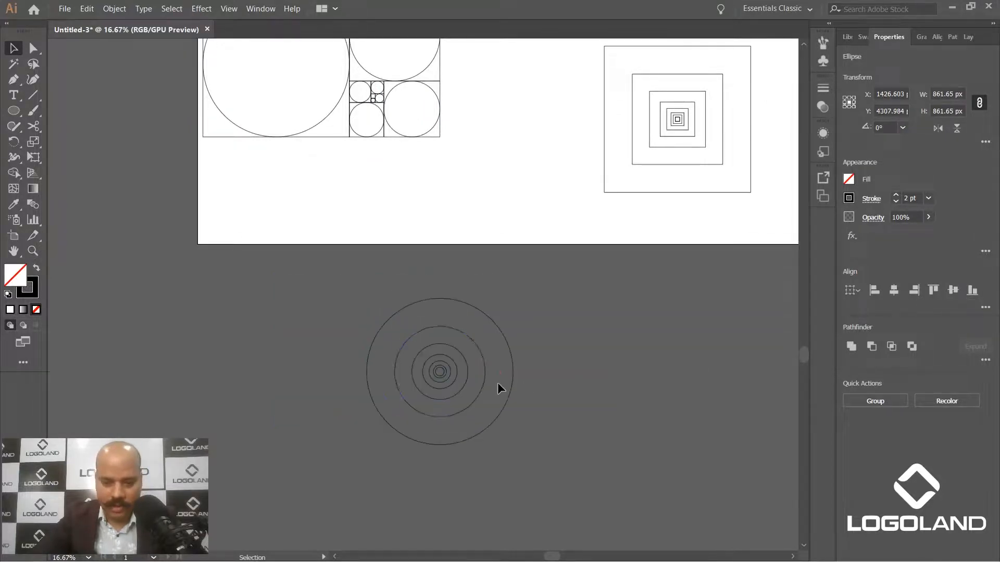
Move the concentric circles onto the artboard, between the inscribed-circle grid and the concentric squares
scroll(483, 373, up, 1)
scroll(556, 339, down, 1)
drag(317, 283, 589, 375)
drag(504, 354, 291, 441)
drag(256, 446, 341, 125)
scroll(398, 246, up, 2)
scroll(346, 223, up, 2)
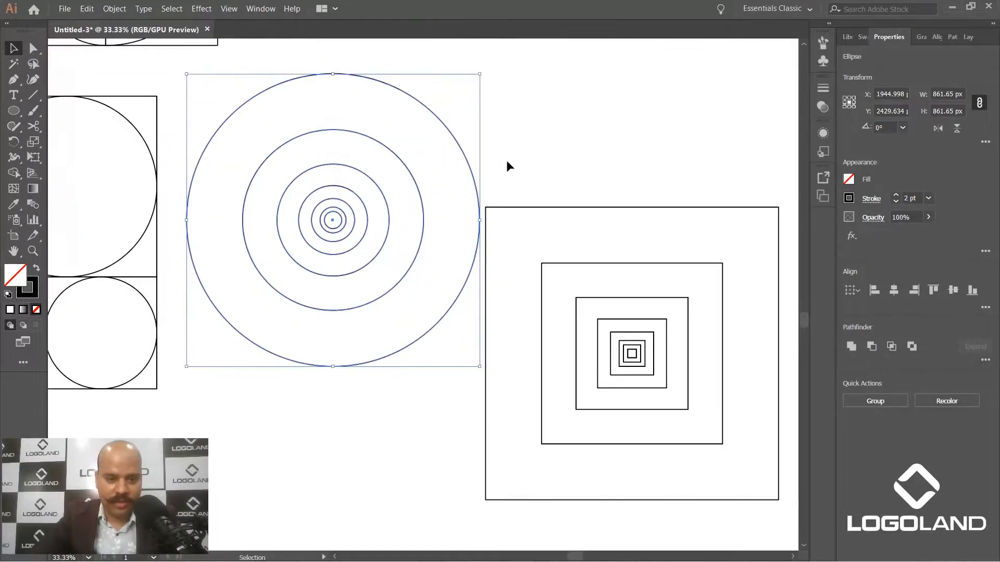
click(536, 183)
drag(512, 188, 535, 238)
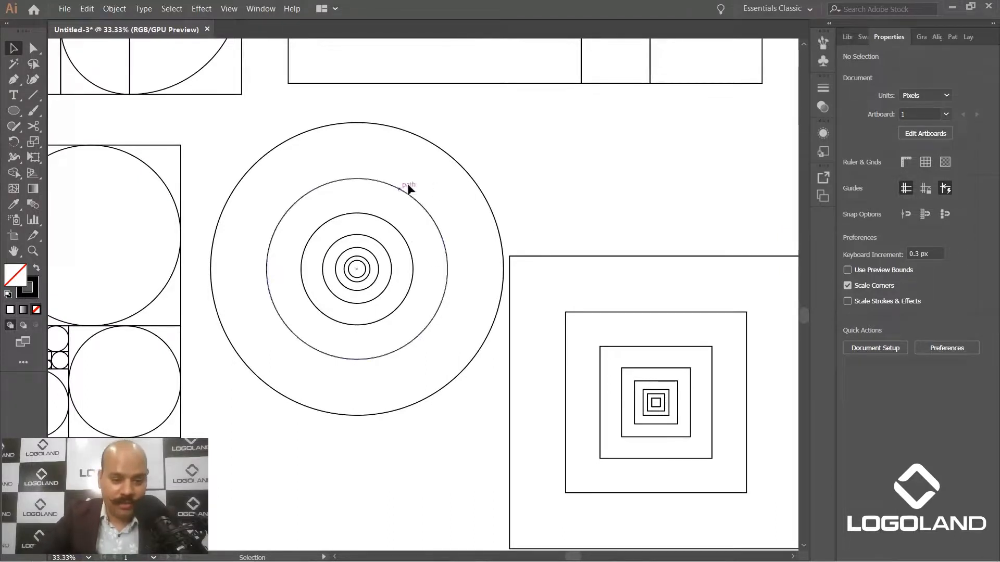
drag(599, 343, 437, 223)
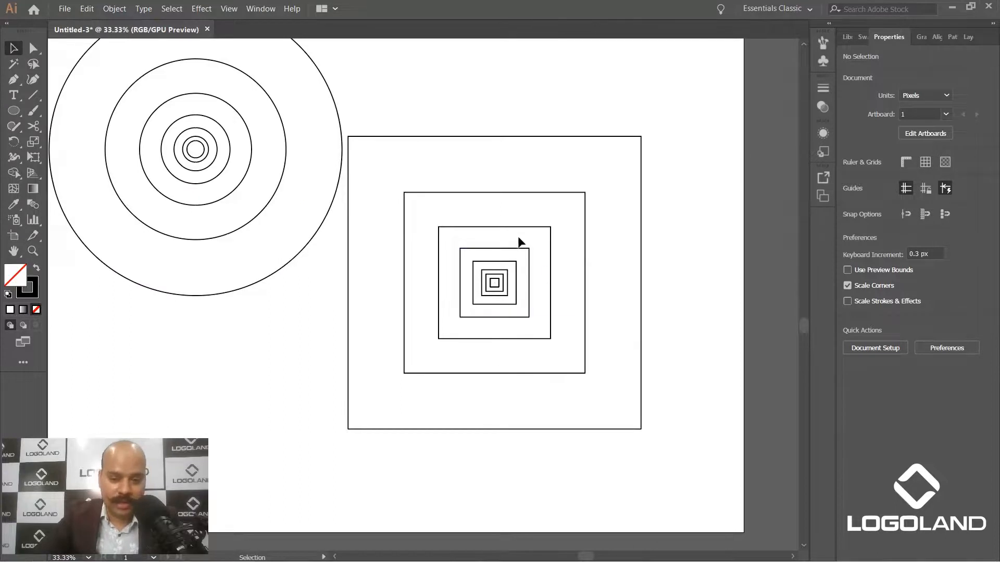
drag(473, 248, 602, 374)
drag(556, 205, 460, 253)
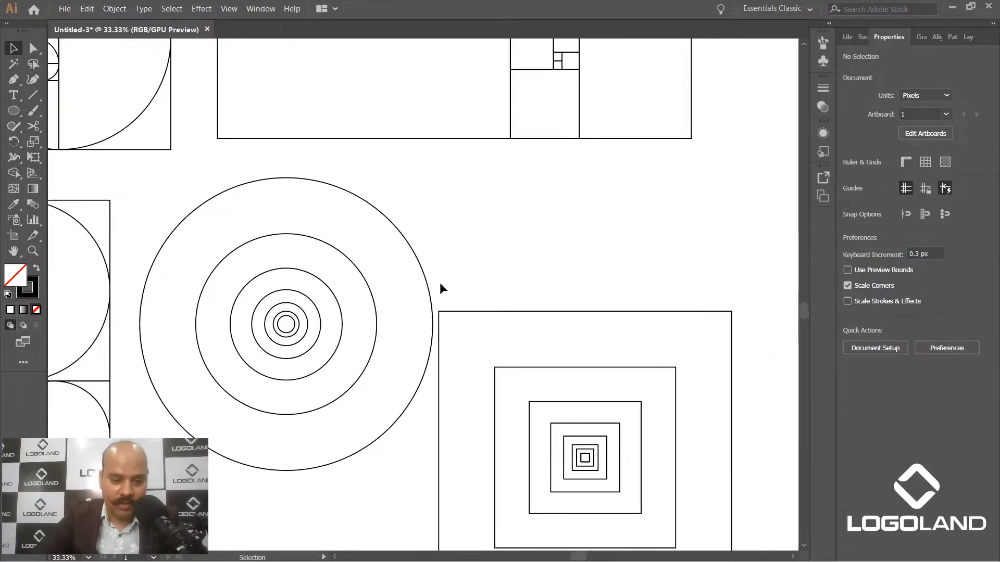
Pull a small inner circle out below the concentric set, try enlarging and shrinking it, and undo each resize
scroll(440, 288, down, 5)
scroll(441, 276, left, 3)
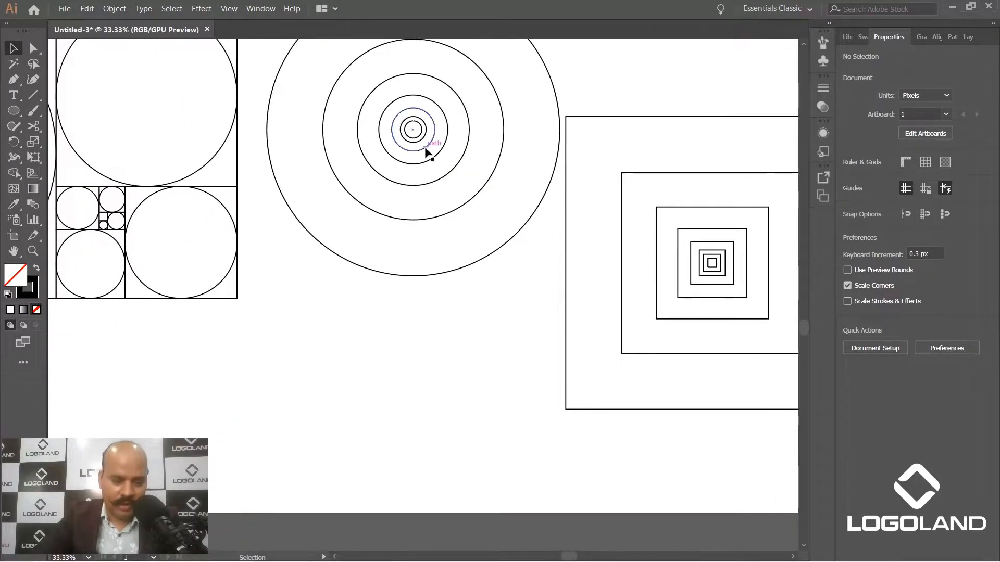
drag(426, 151, 378, 385)
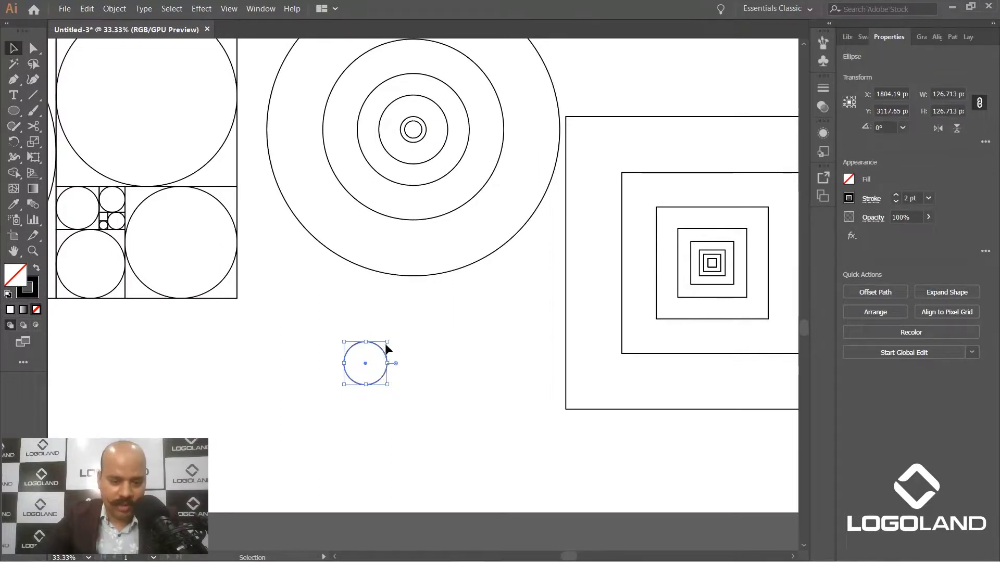
drag(387, 341, 400, 329)
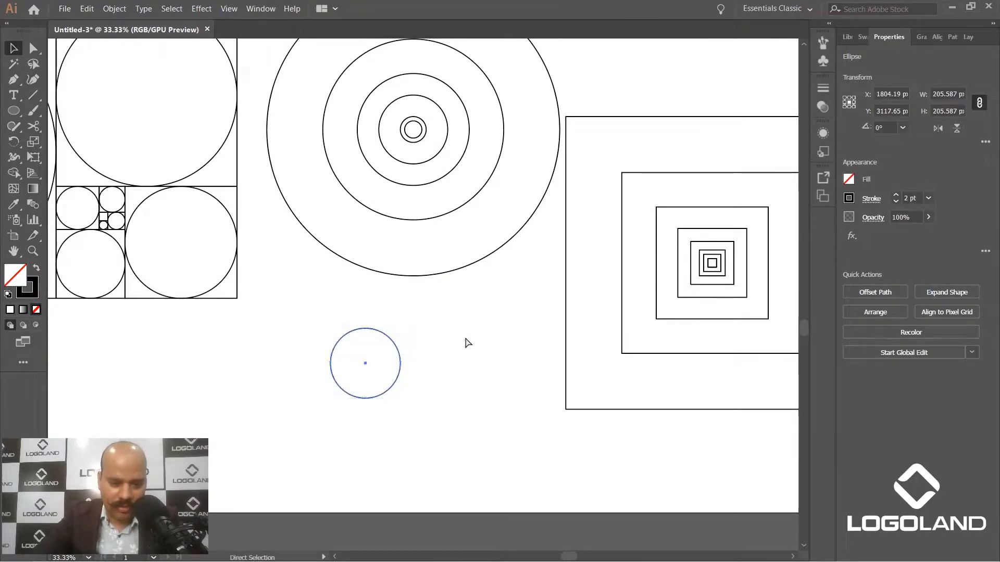
key(ctrl+z)
drag(391, 344, 382, 351)
key(ctrl+z)
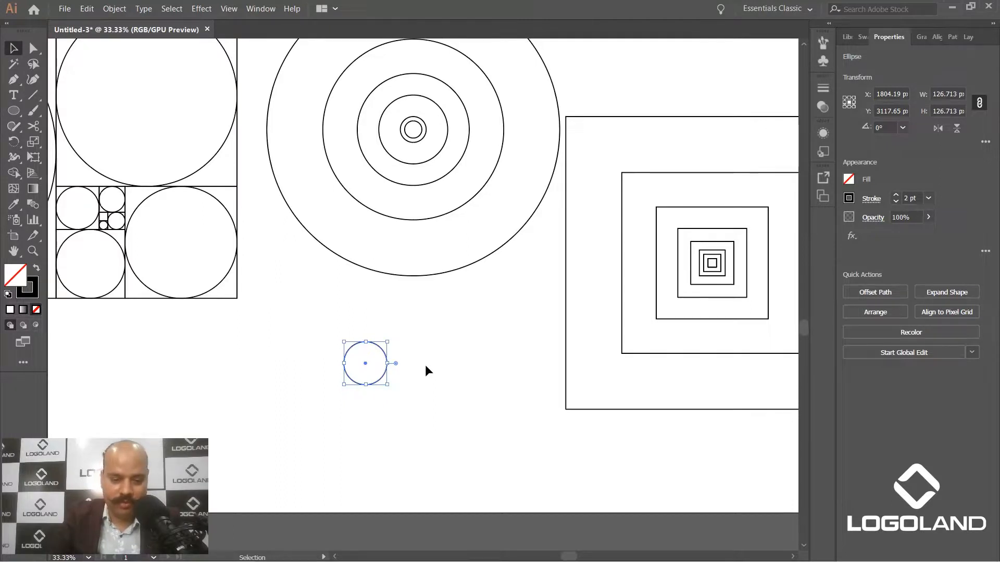
click(471, 331)
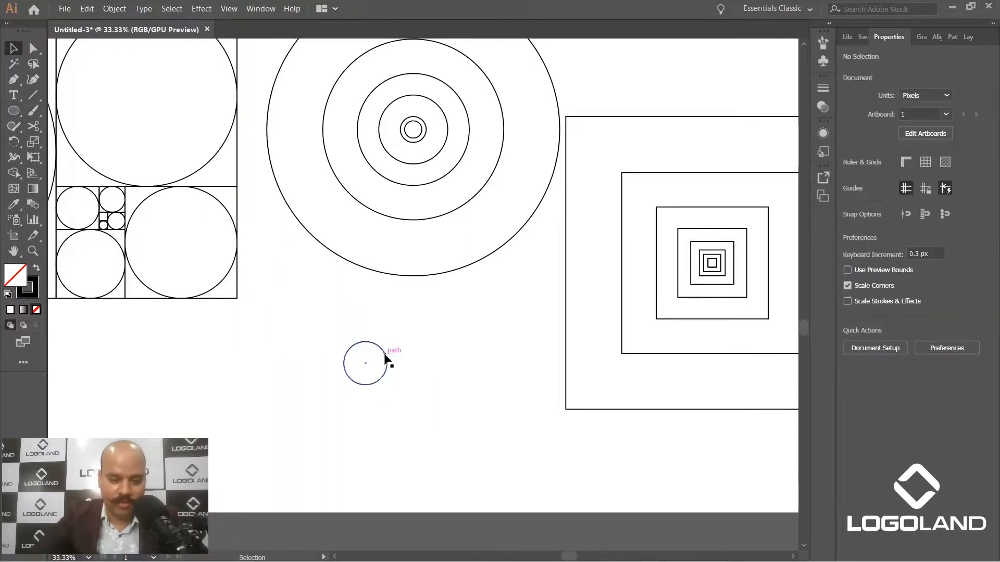
Try placing copies of the small circle and of the next larger ring in the empty area below the concentric circles
alt+drag(384, 375, 480, 396)
drag(355, 301, 404, 429)
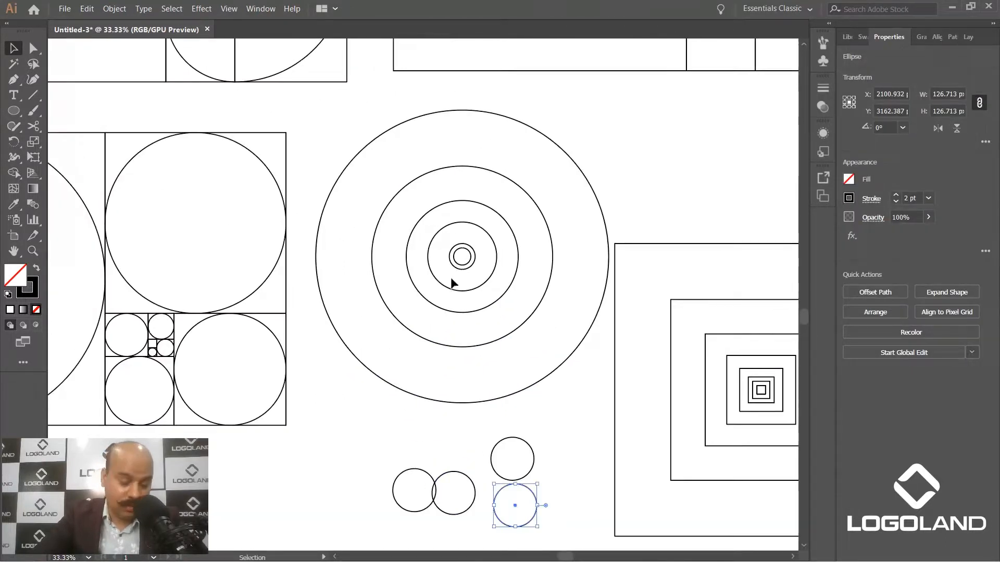
alt+drag(457, 293, 345, 475)
drag(558, 438, 401, 294)
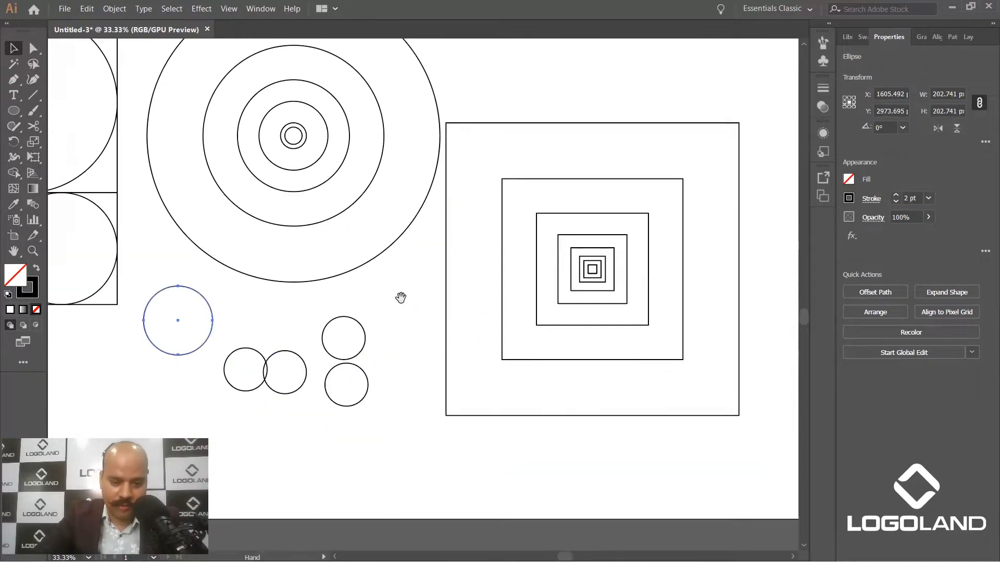
alt+drag(375, 259, 369, 327)
Undo the loose circle copies and the small circle's move out of the concentric set
key(ctrl+z)
key(ctrl+z)
key(ctrl+z)
key(ctrl+z)
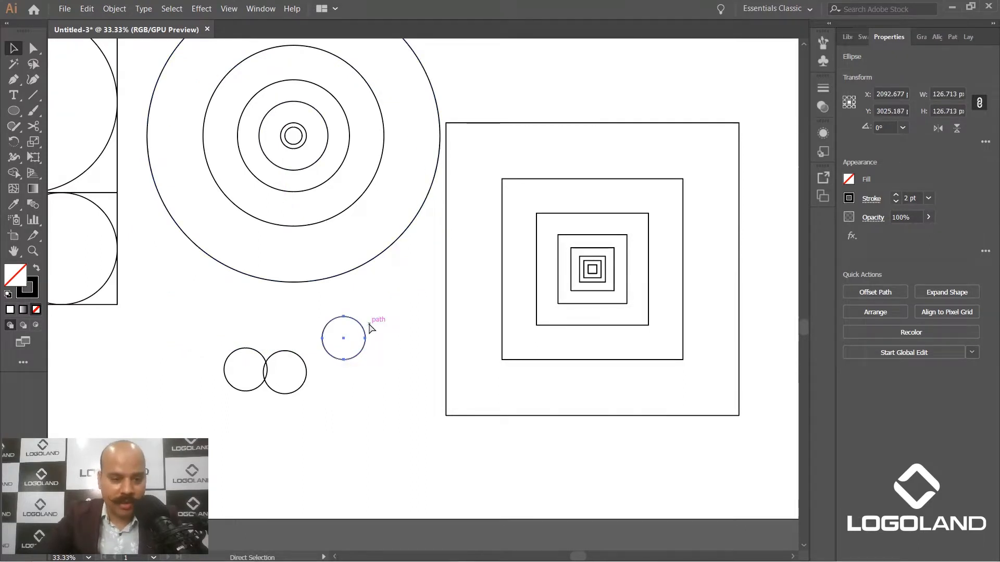
key(ctrl+z)
key(ctrl+z)
Examine the full artboard layout of golden-ratio grids, spirals, concentric circles and concentric squares
scroll(338, 208, up, 3)
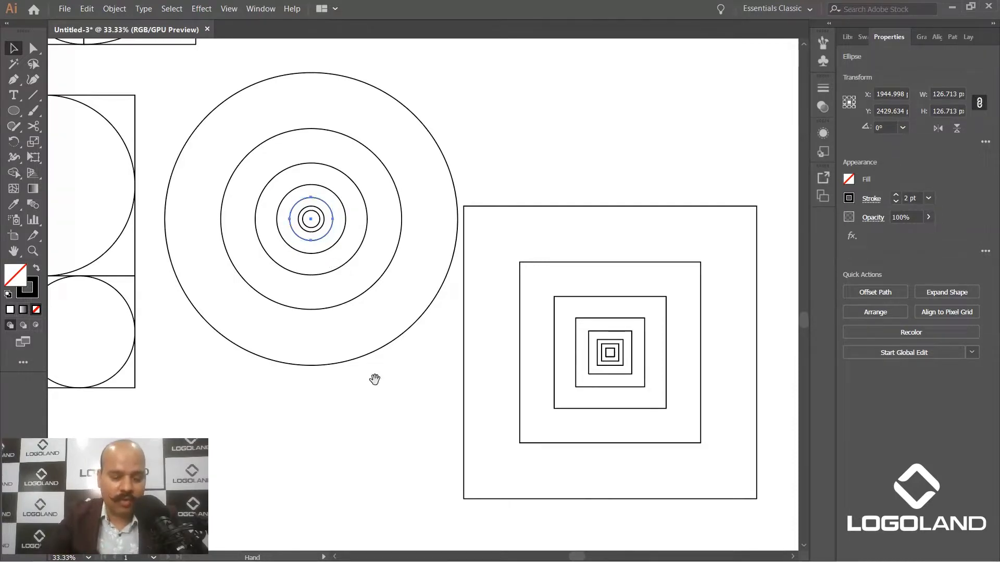
drag(375, 380, 246, 290)
drag(432, 78, 456, 361)
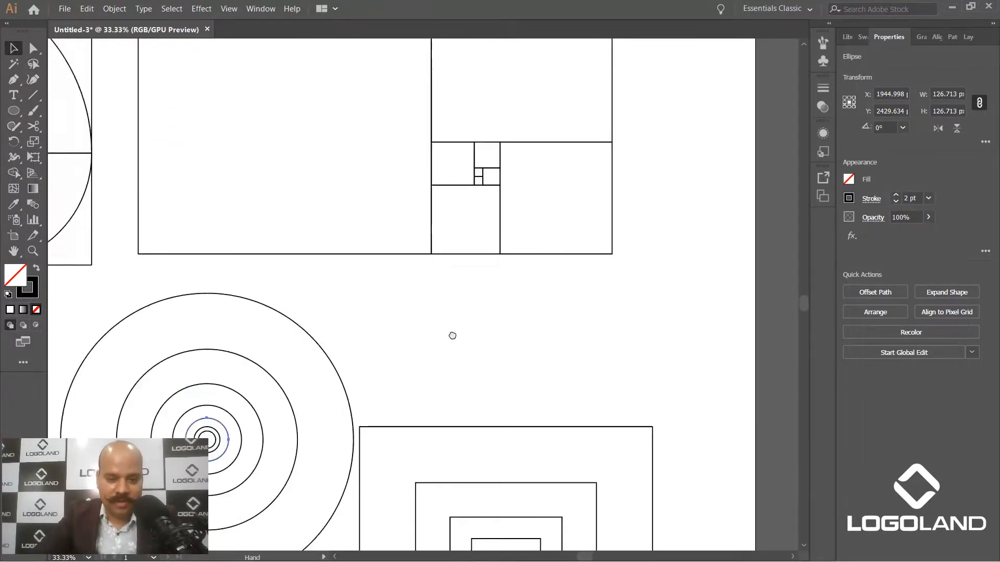
drag(442, 254, 638, 375)
drag(301, 301, 531, 308)
scroll(469, 251, down, 3)
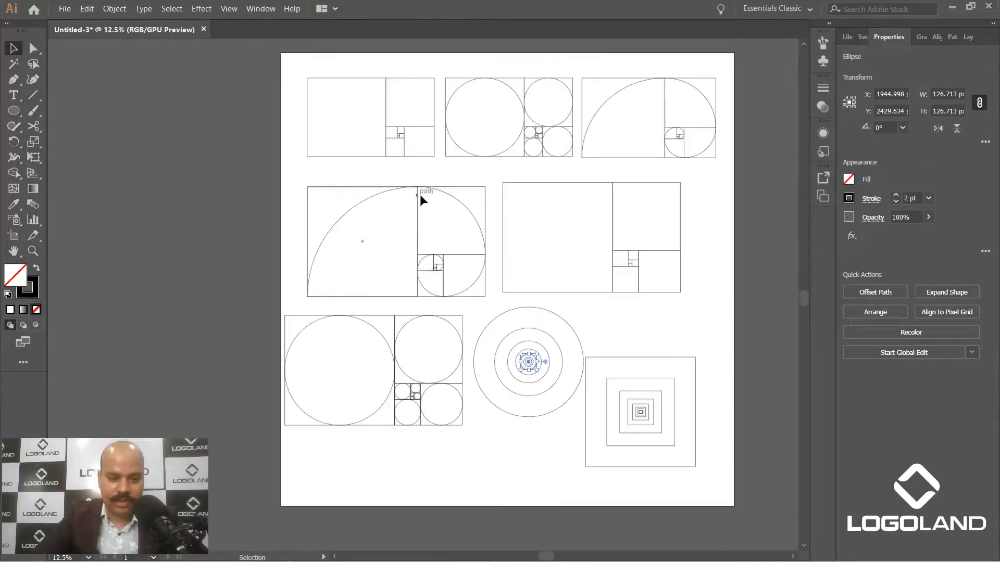
scroll(575, 297, right, 3)
scroll(576, 297, down, 1)
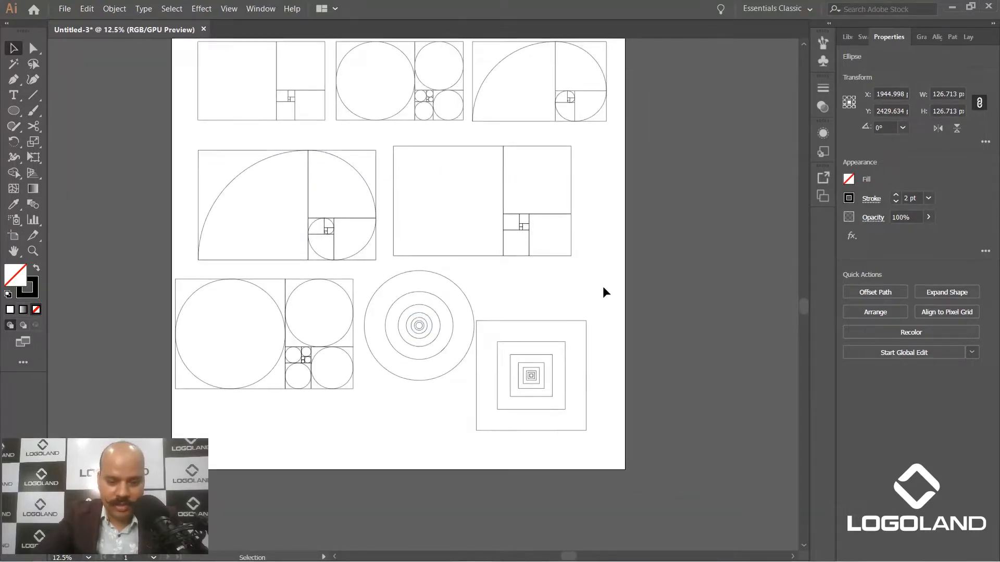
click(546, 287)
drag(524, 290, 577, 330)
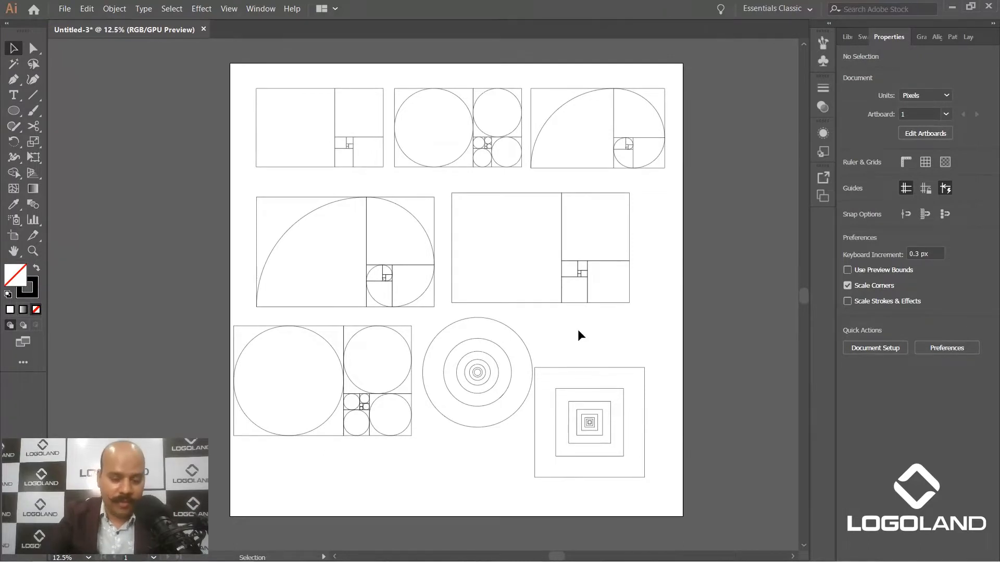